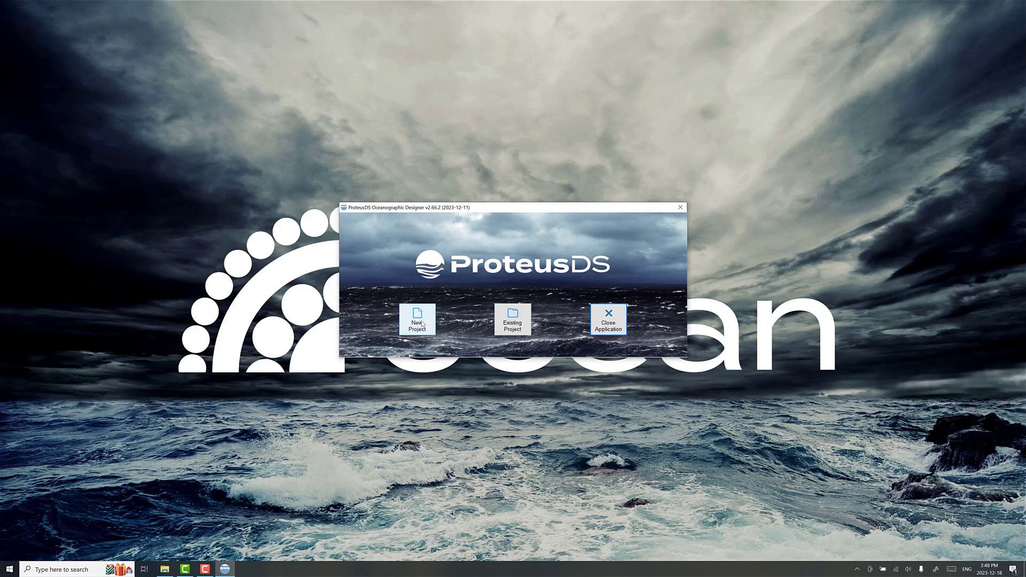
# Step: Start a new project with a water depth of 1000 m and the Subsurface mooring type
pyautogui.click(421, 325)
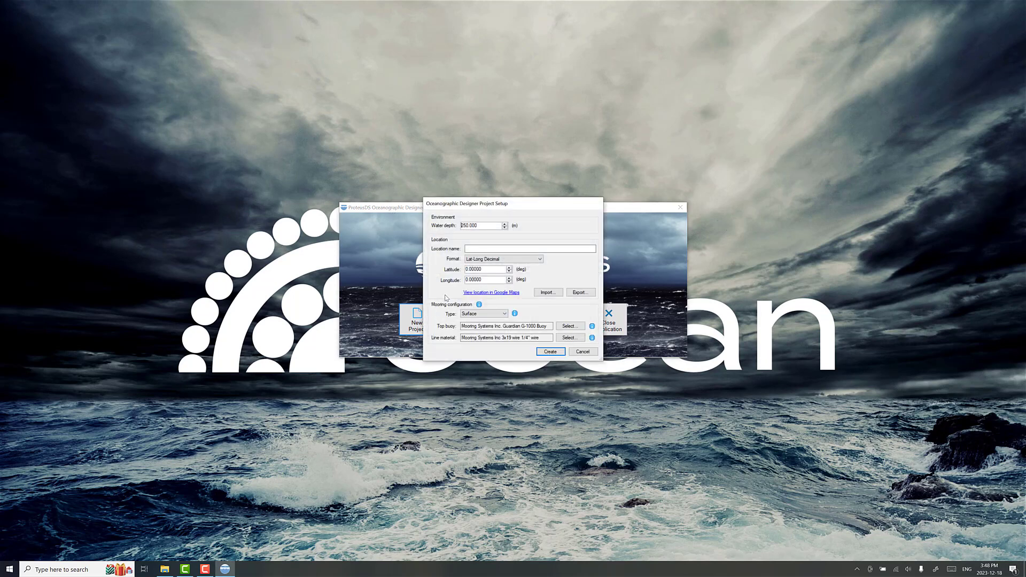
pyautogui.moveTo(485, 228); pyautogui.dragTo(441, 231)
pyautogui.write('1000')
pyautogui.click(488, 246)
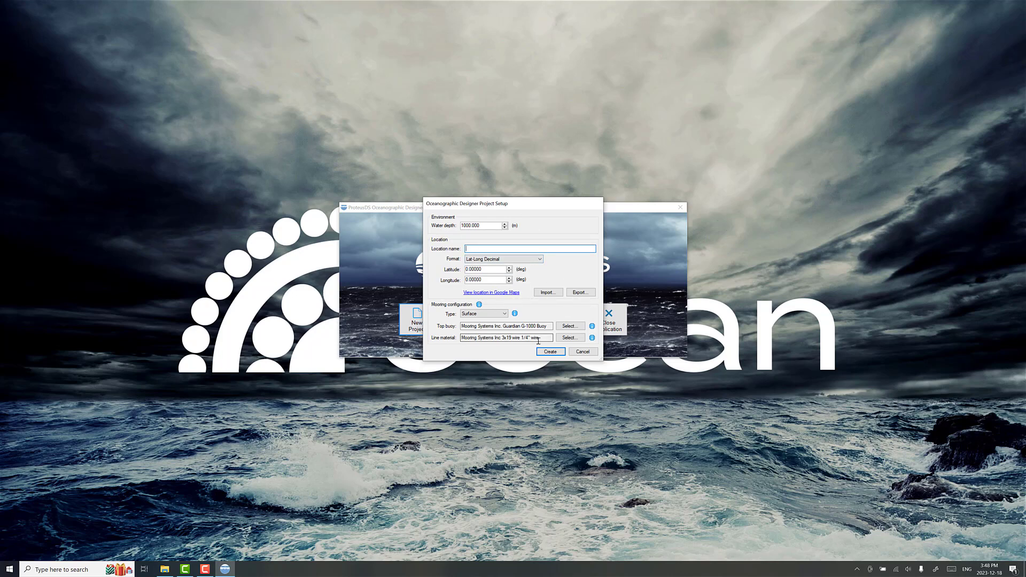
pyautogui.click(472, 315)
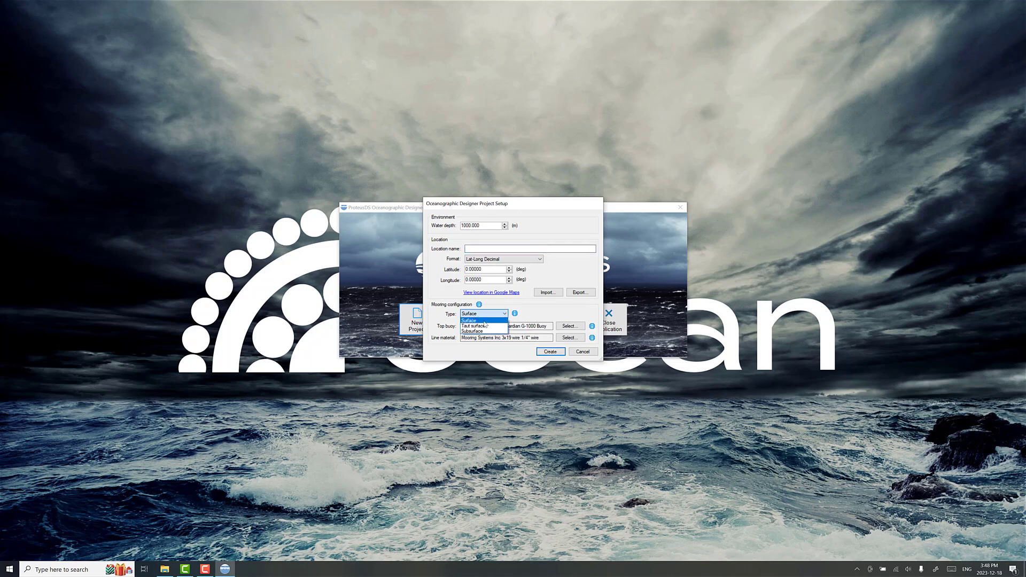
pyautogui.click(487, 332)
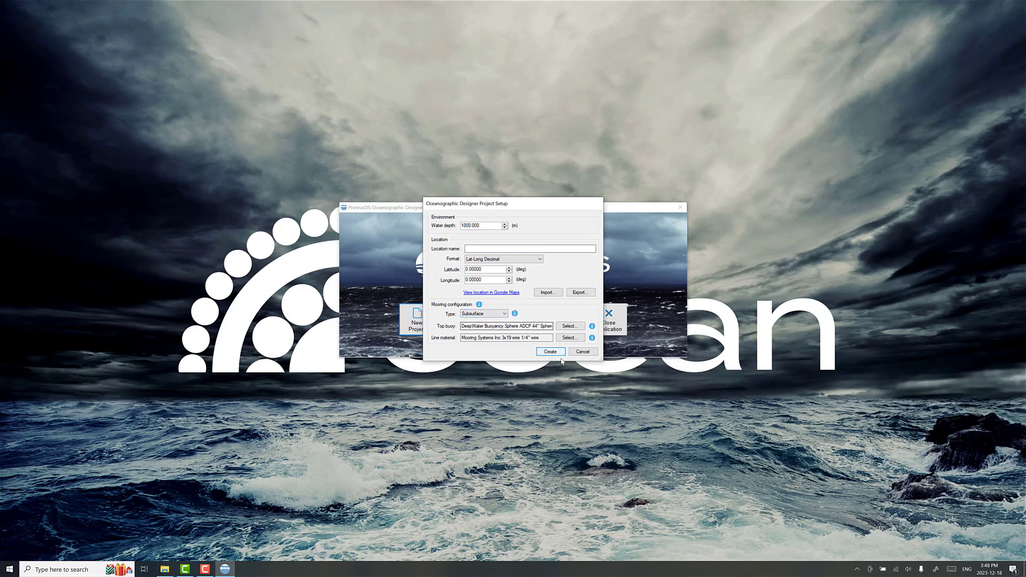
# Step: Choose the DeepWater Buoyancy 33" Sphere ADCP 750m as the top buoy and create the project
pyautogui.click(566, 328)
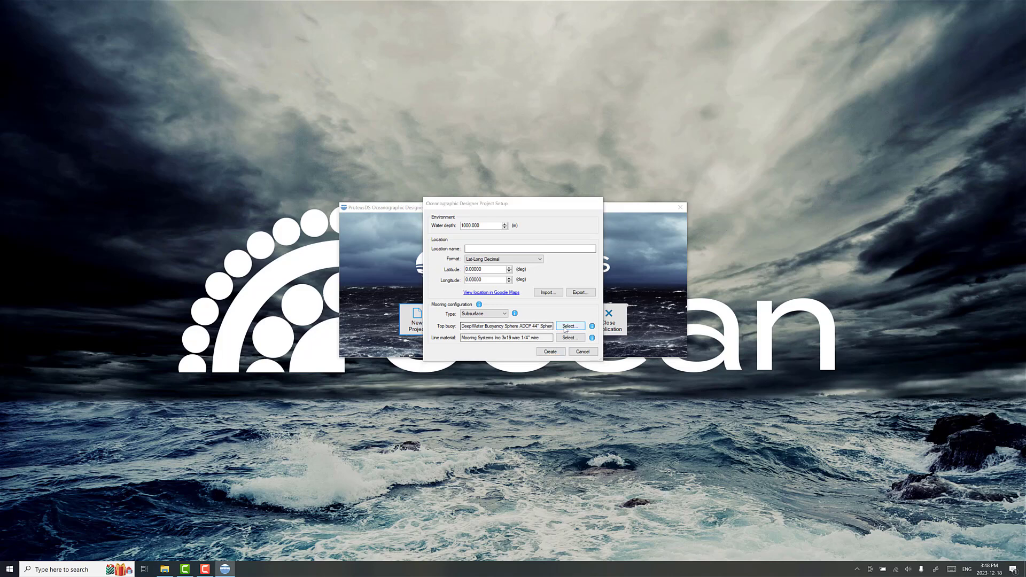
pyautogui.click(260, 212)
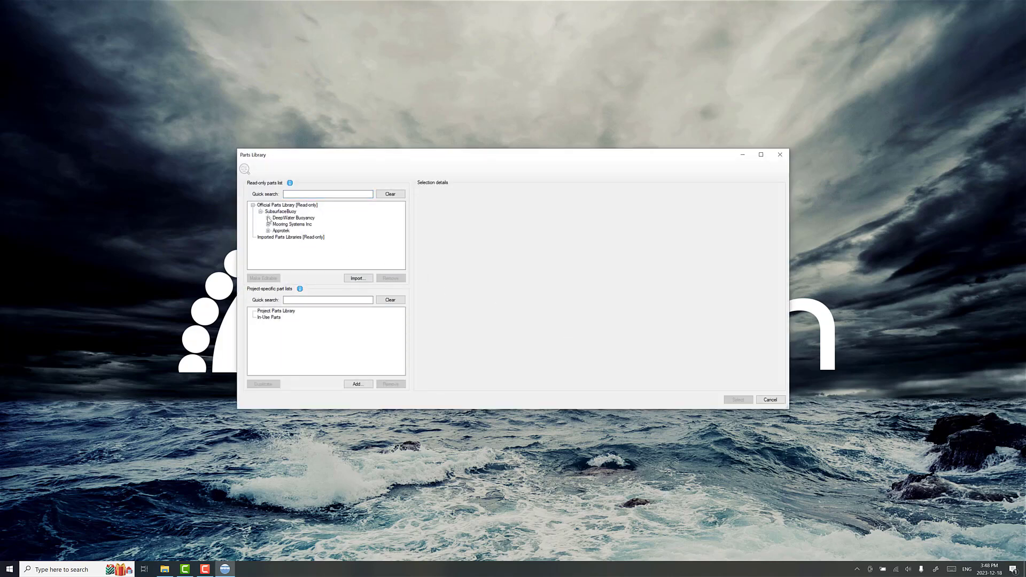
pyautogui.click(268, 218)
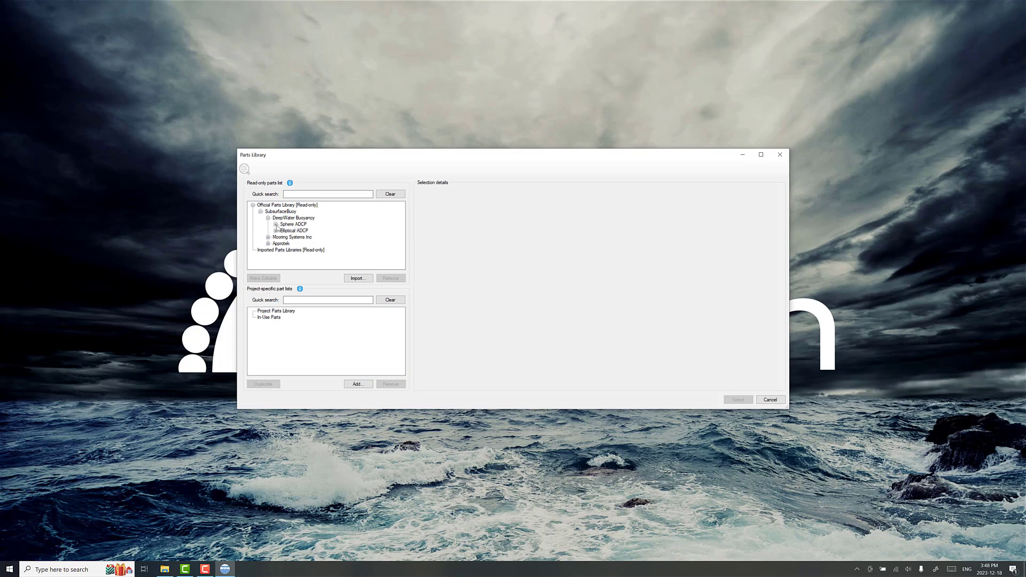
pyautogui.click(276, 224)
pyautogui.scroll(-3, 385, 240)
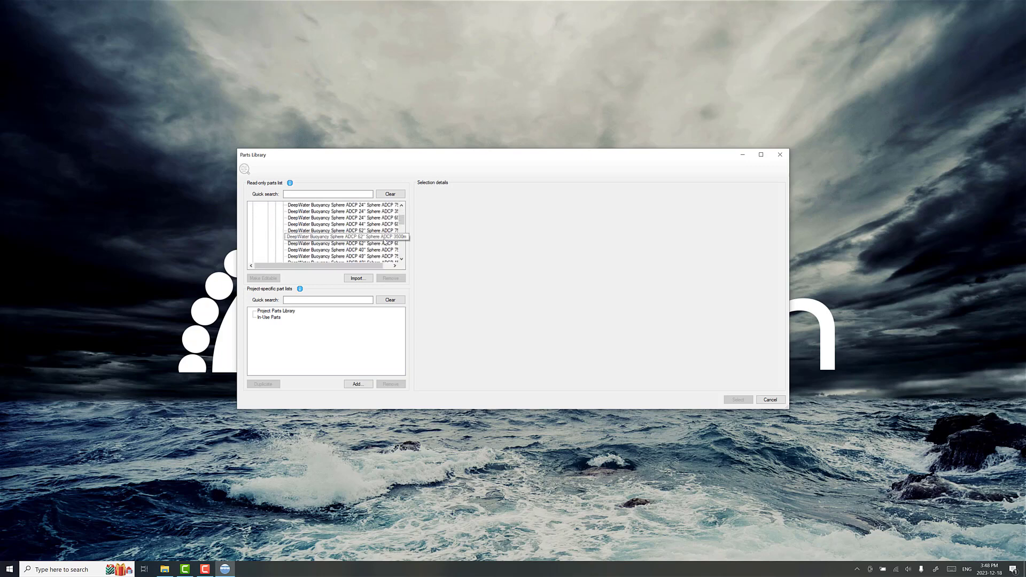
pyautogui.click(384, 250)
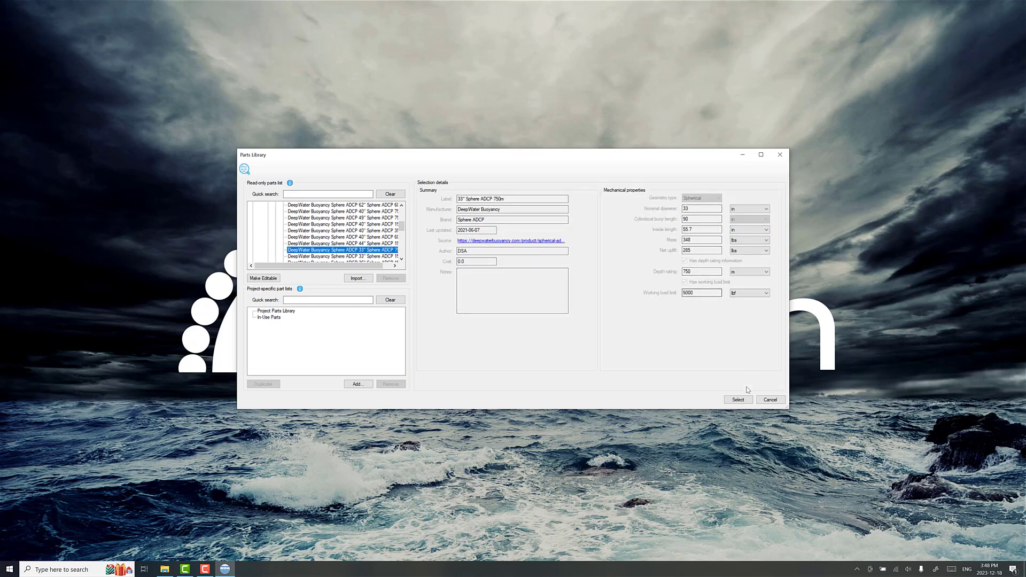
pyautogui.click(741, 402)
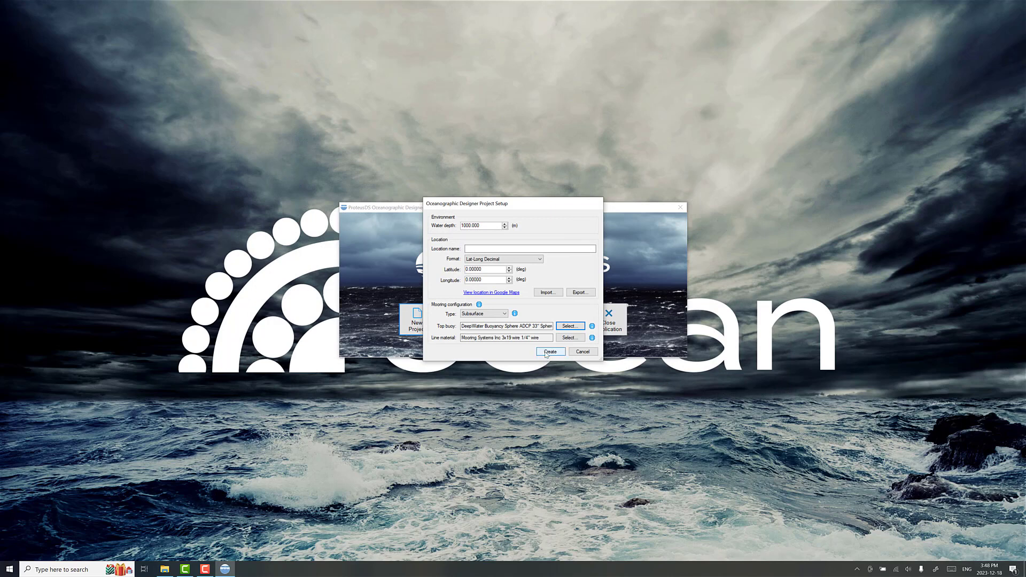
pyautogui.click(549, 353)
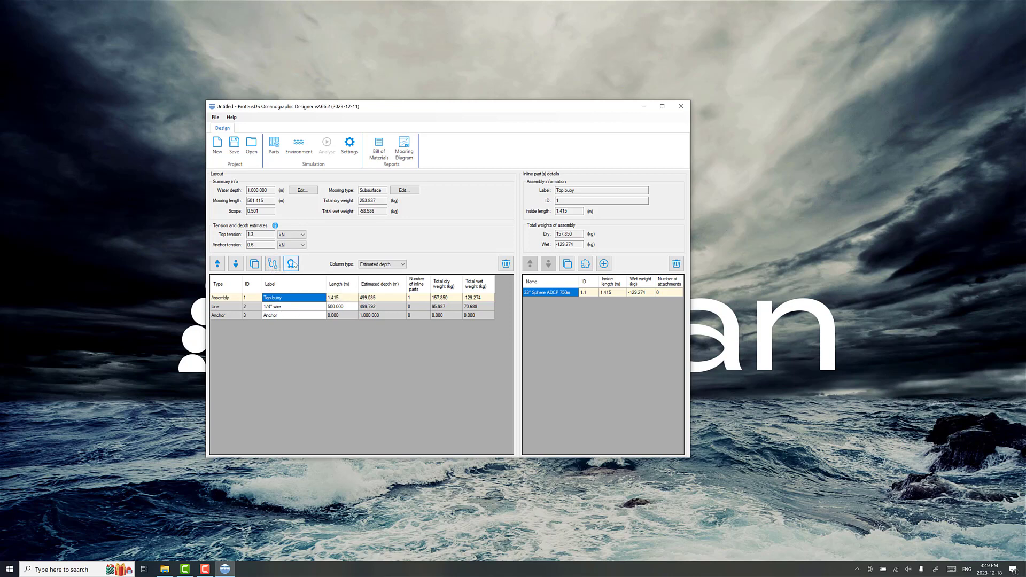
# Step: Attach the Teledyne RDI Workhorse Quartermaster ADCP 1500m from the parts library to the top buoy's sphere
pyautogui.click(342, 308)
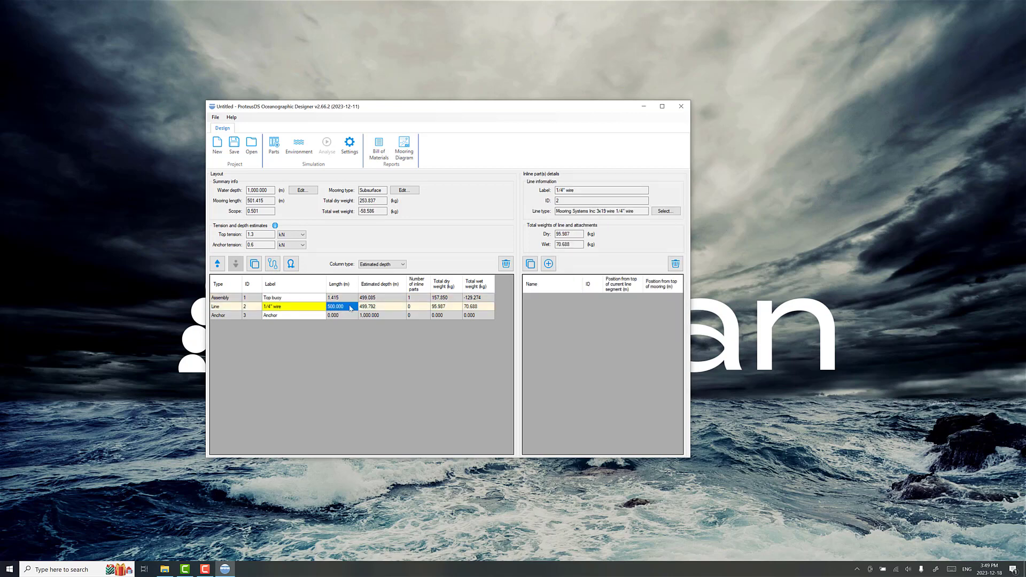
pyautogui.click(332, 300)
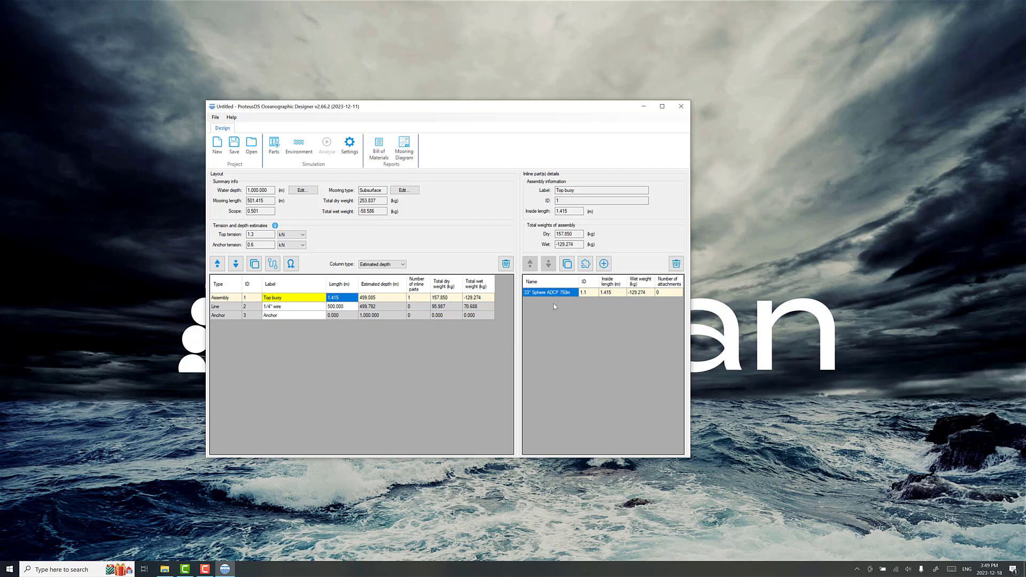
pyautogui.click(586, 265)
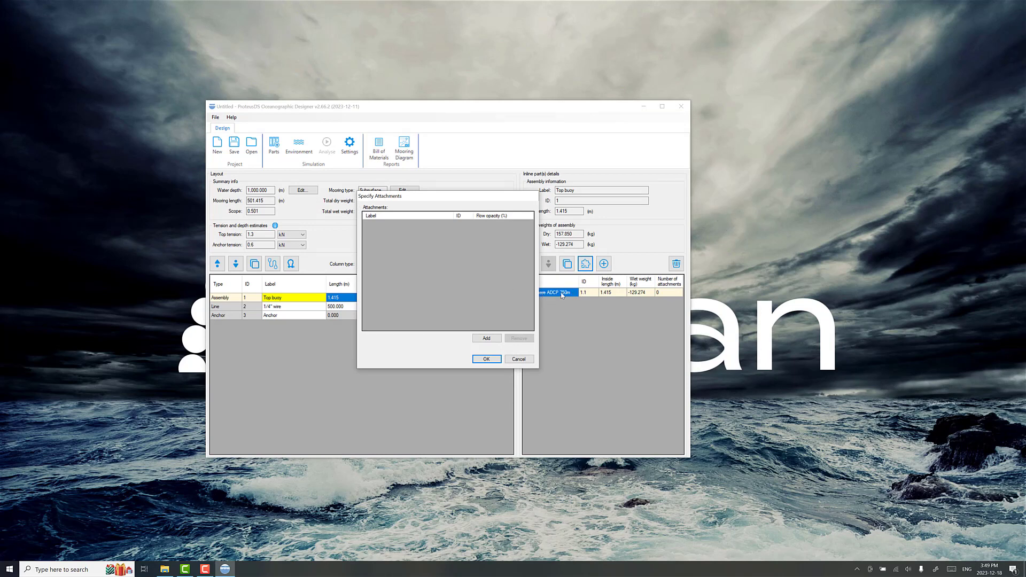
pyautogui.click(486, 338)
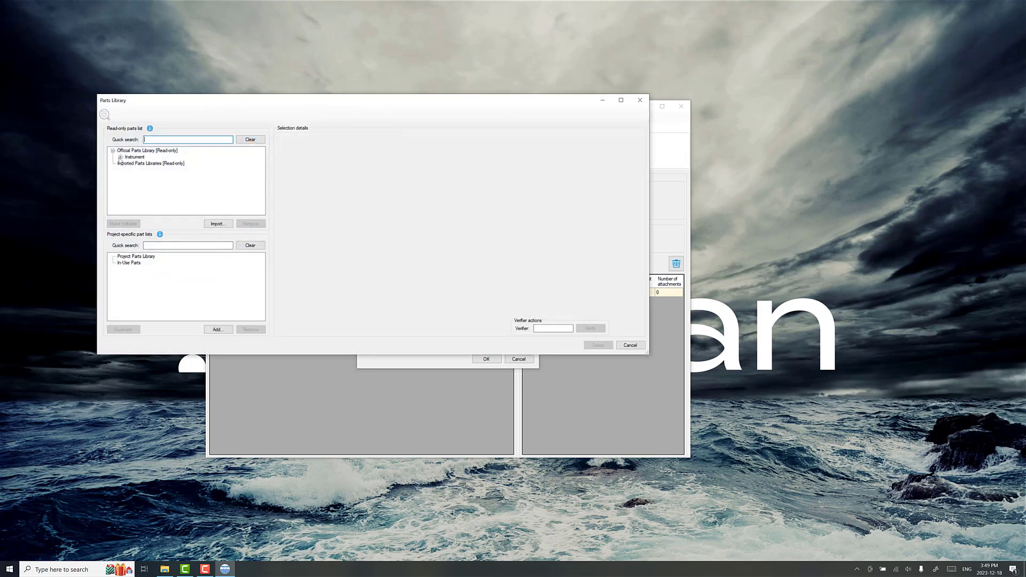
pyautogui.click(121, 157)
pyautogui.click(128, 158)
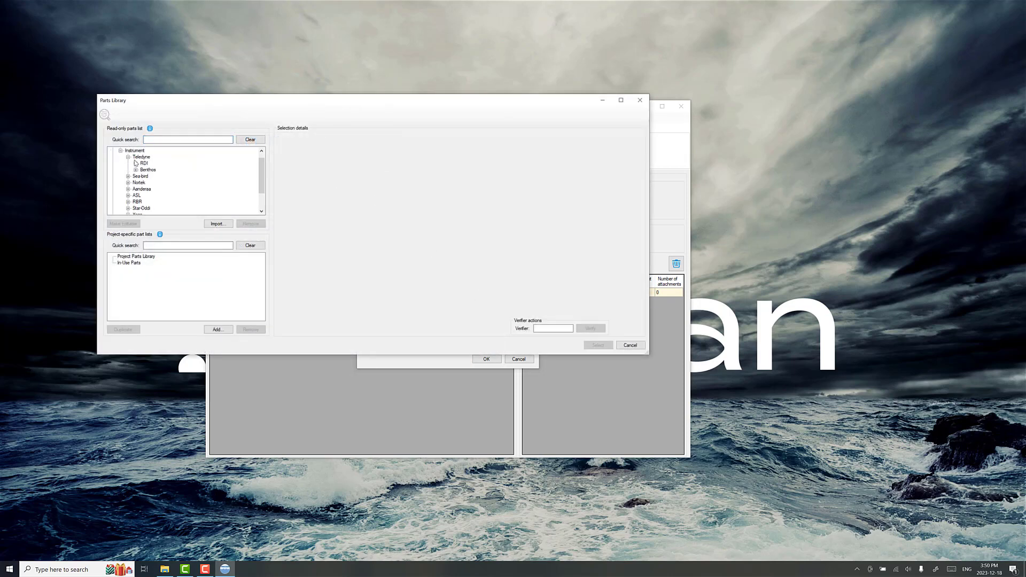
pyautogui.click(136, 163)
pyautogui.click(217, 182)
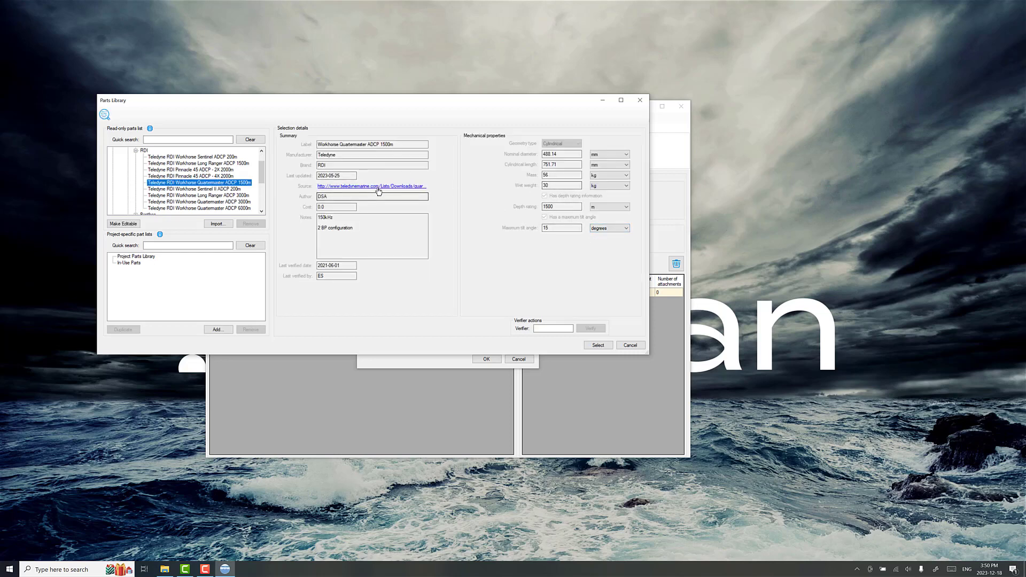
pyautogui.doubleClick(547, 186)
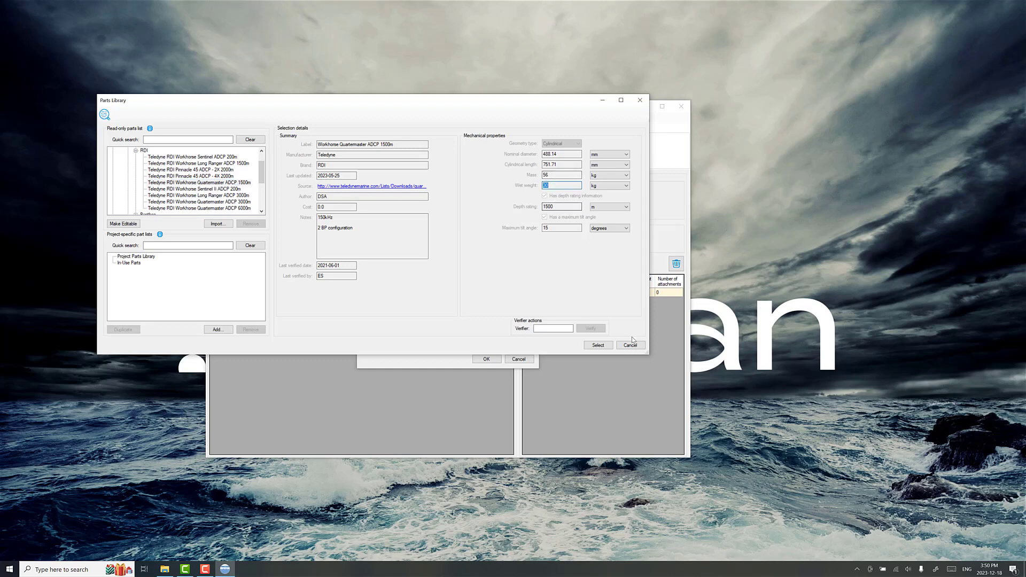
pyautogui.click(599, 345)
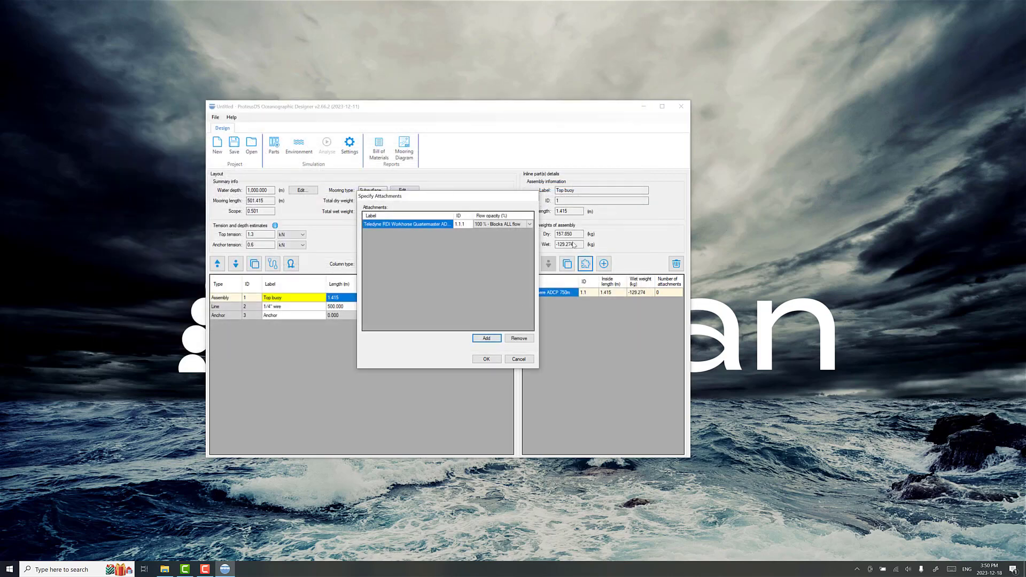
# Step: Set the attached ADCP's flow opacity to 10 % and accept the attachments
pyautogui.click(493, 227)
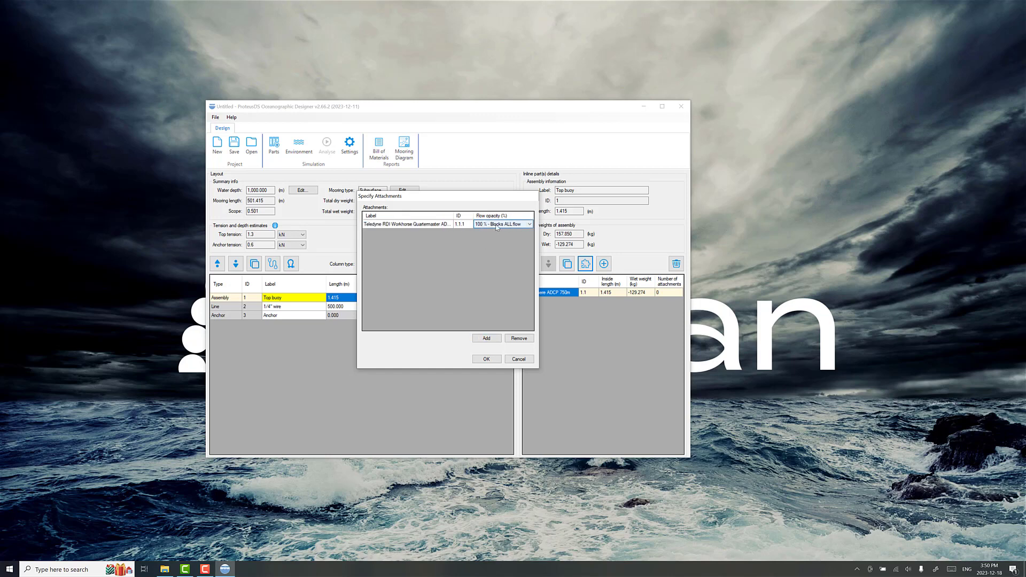
pyautogui.click(496, 227)
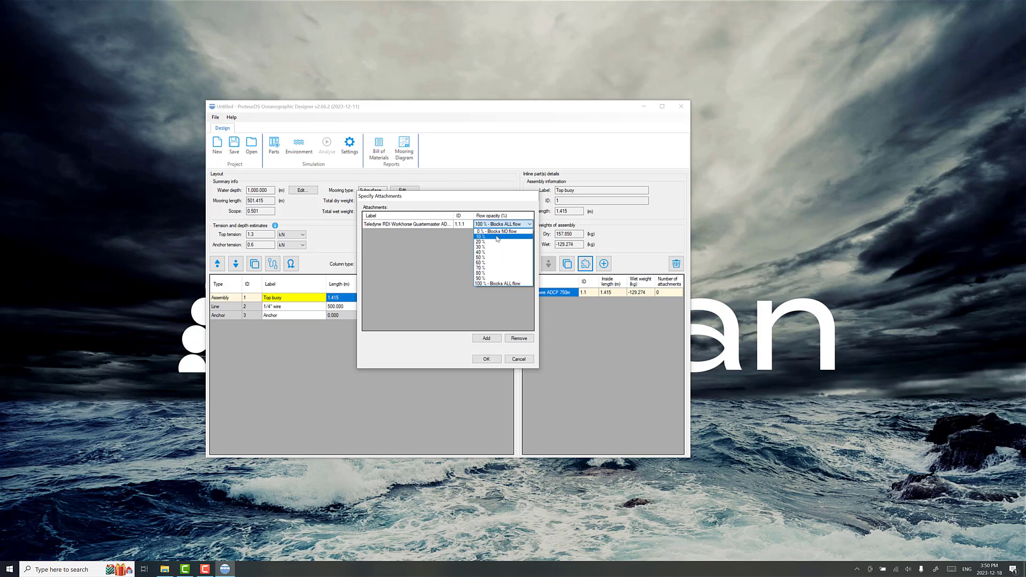
pyautogui.click(497, 236)
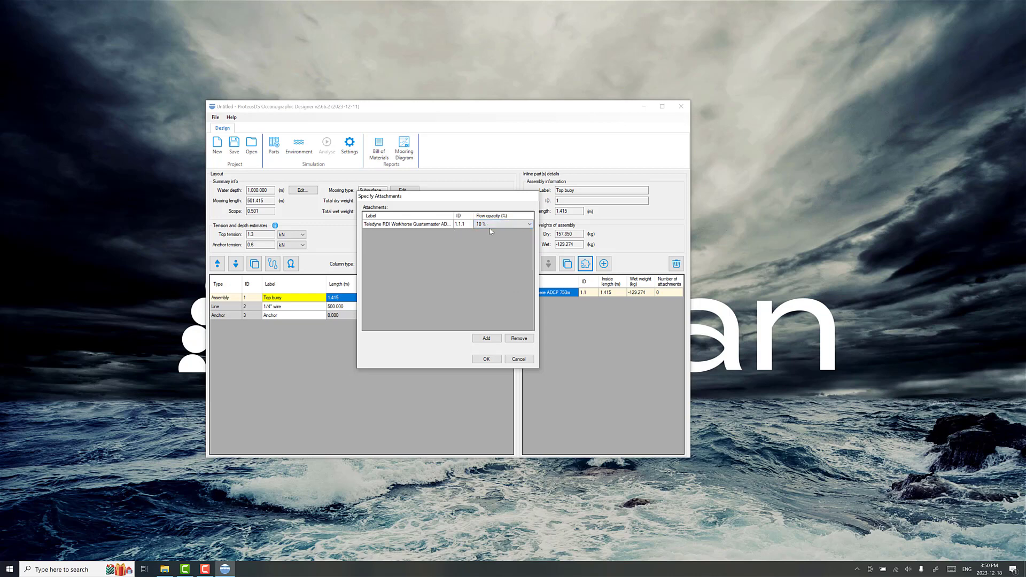
pyautogui.click(485, 226)
pyautogui.click(482, 357)
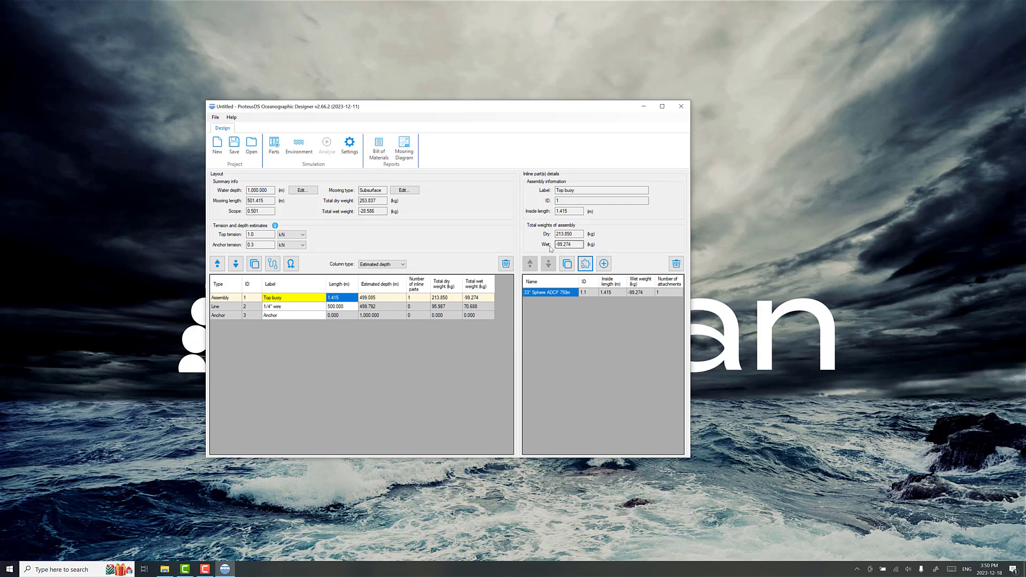
# Step: Review the anchor tension and estimated depths, and set the 1/4" wire's length to 750 m
pyautogui.click(387, 308)
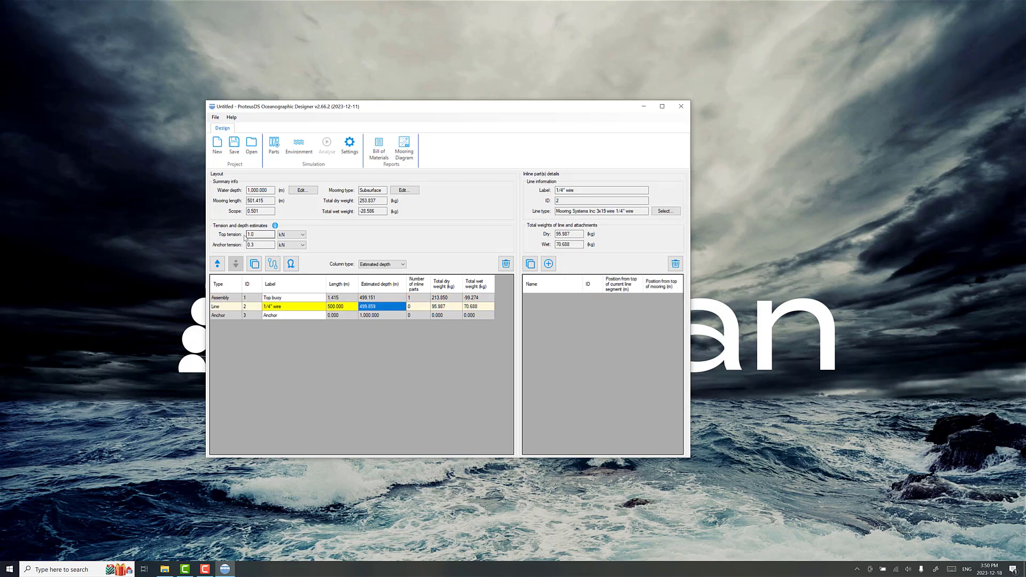
pyautogui.doubleClick(253, 245)
pyautogui.click(386, 298)
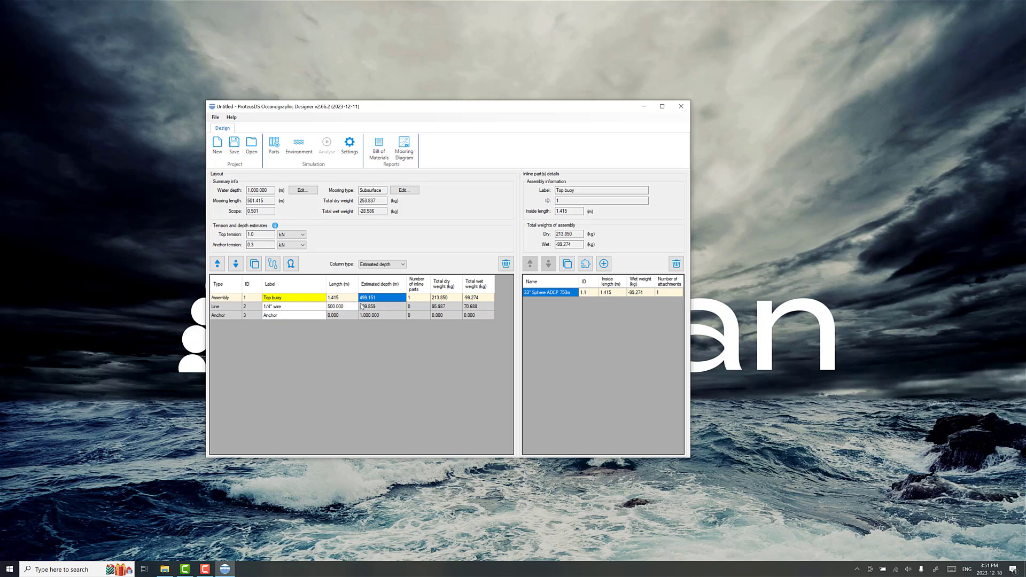
pyautogui.click(380, 307)
pyautogui.click(383, 298)
pyautogui.click(339, 308)
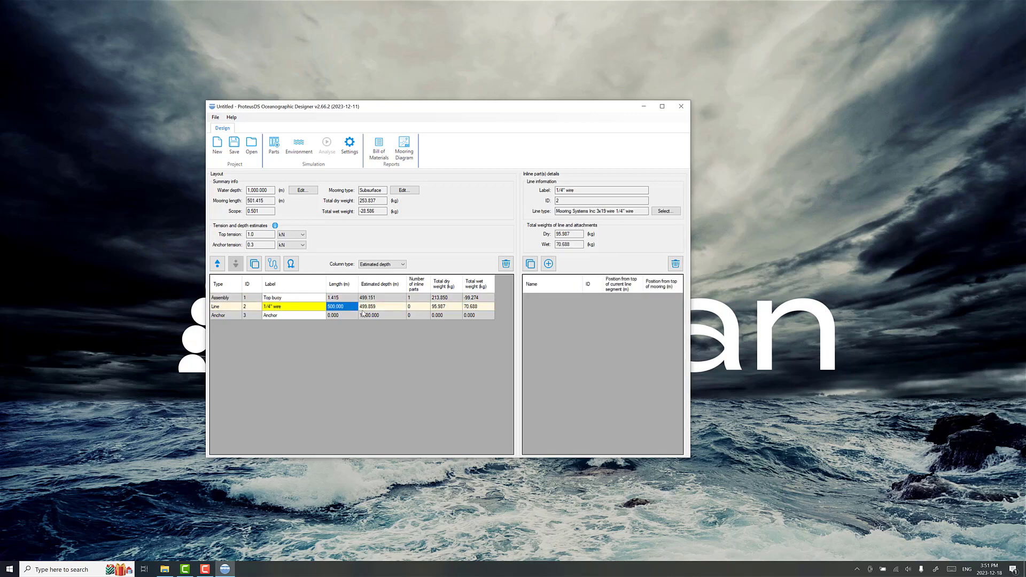
pyautogui.write('750')
pyautogui.press('Return')
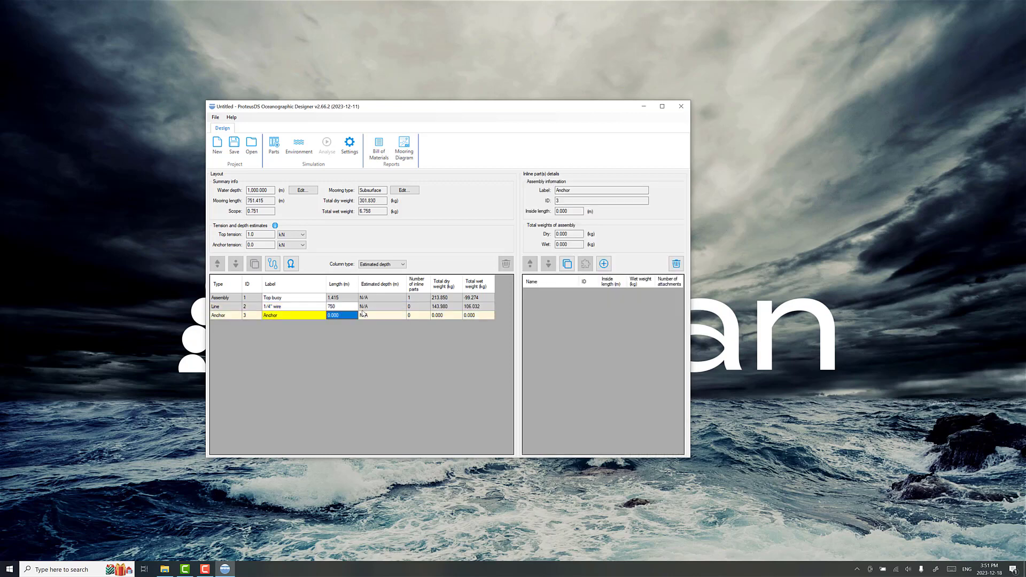
# Step: Compare the wet weight of the 1/4" wire with that of the top buoy assembly
pyautogui.click(384, 306)
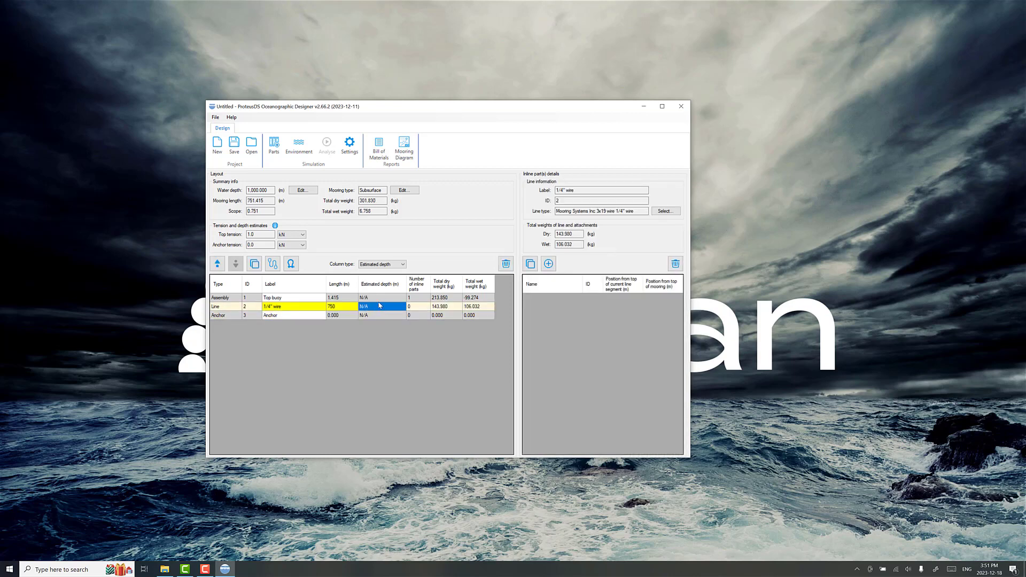
pyautogui.click(327, 307)
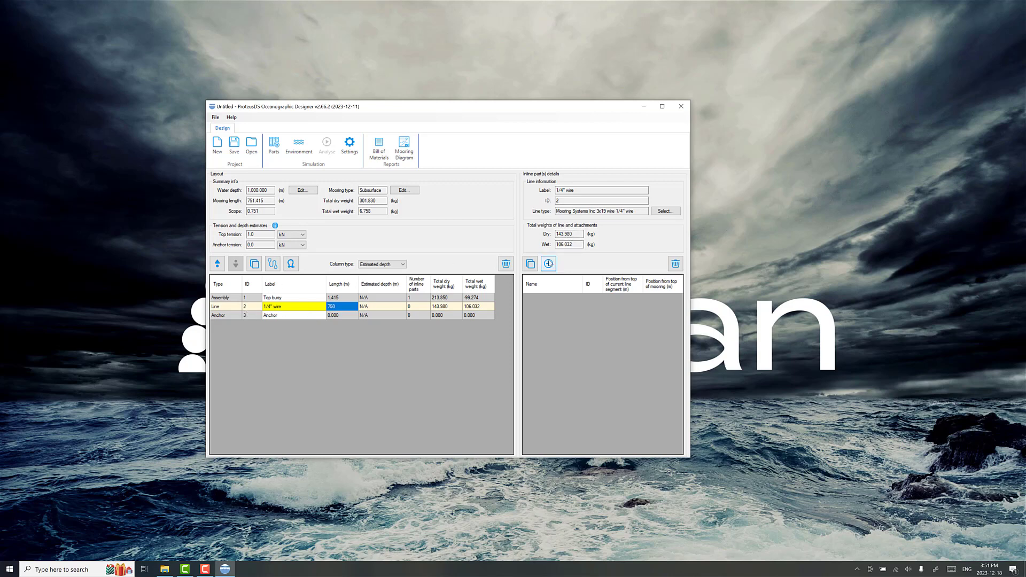
pyautogui.doubleClick(572, 244)
pyautogui.click(317, 299)
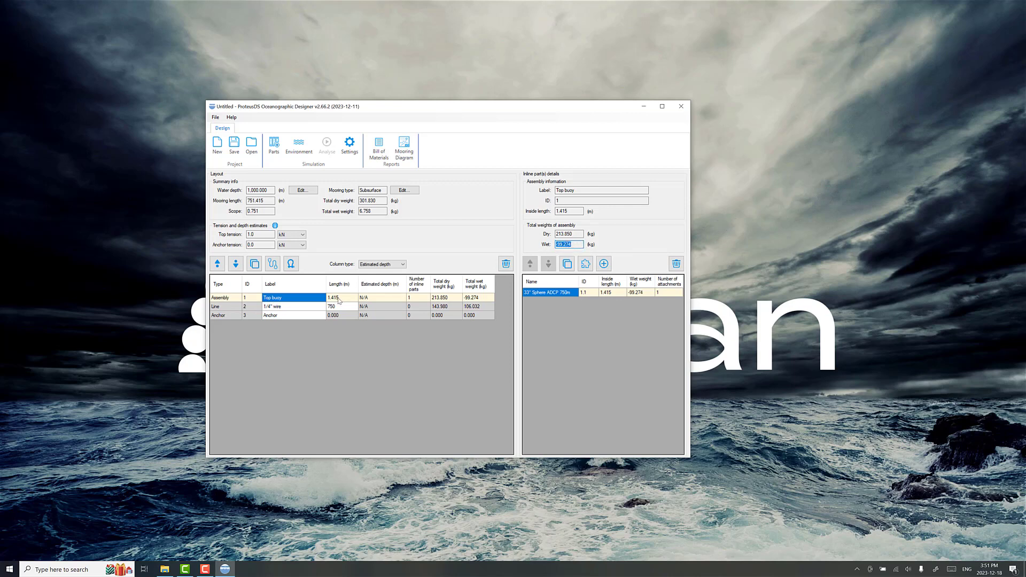
# Step: Search the parts library for ADCP buoys and add the DeepWater Buoyancy 44" Sphere ADCP 750m to the top buoy assembly
pyautogui.click(584, 317)
pyautogui.click(605, 265)
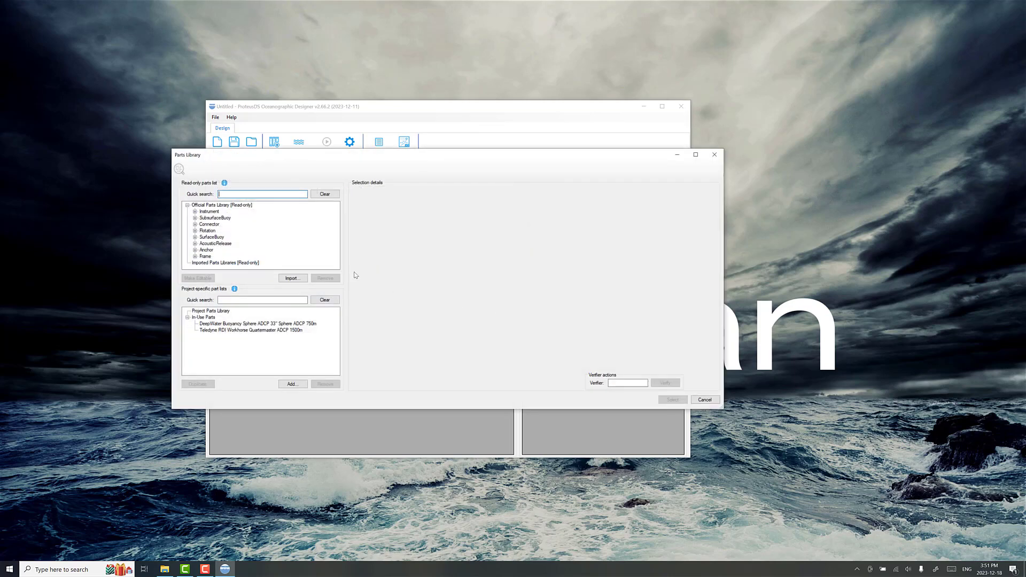
pyautogui.click(195, 218)
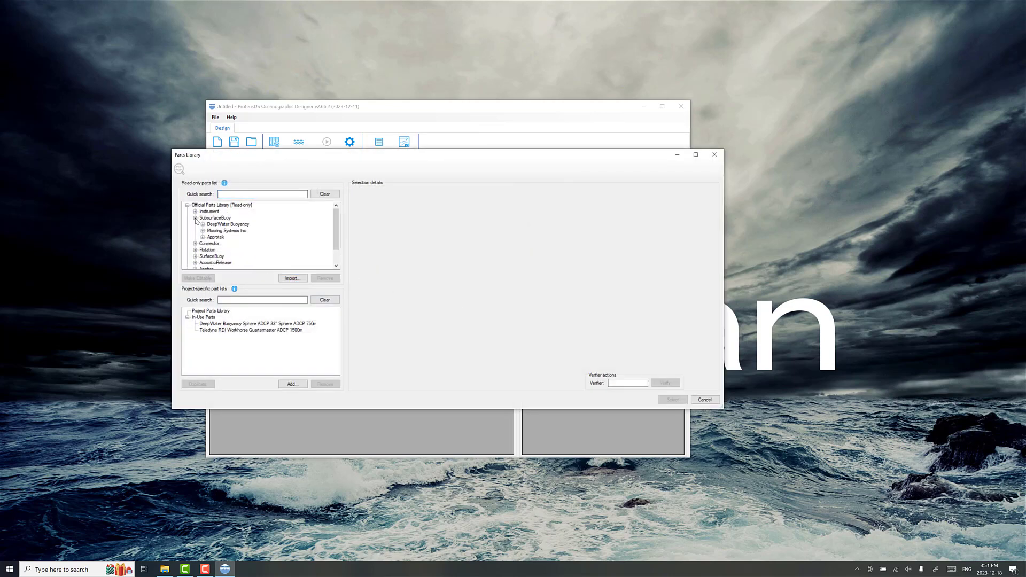
pyautogui.click(243, 194)
pyautogui.write('ADCP')
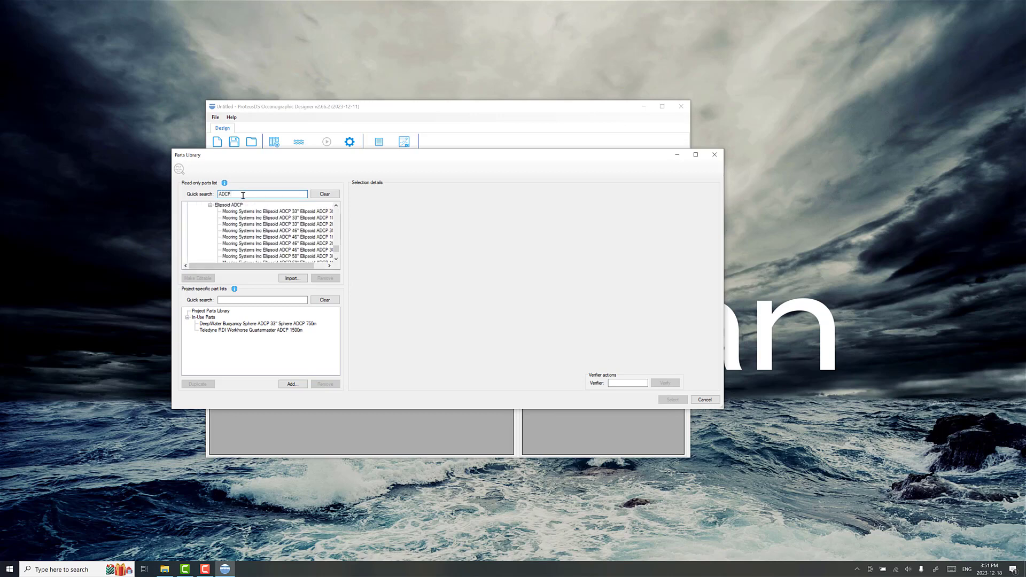
pyautogui.scroll(10, 256, 242)
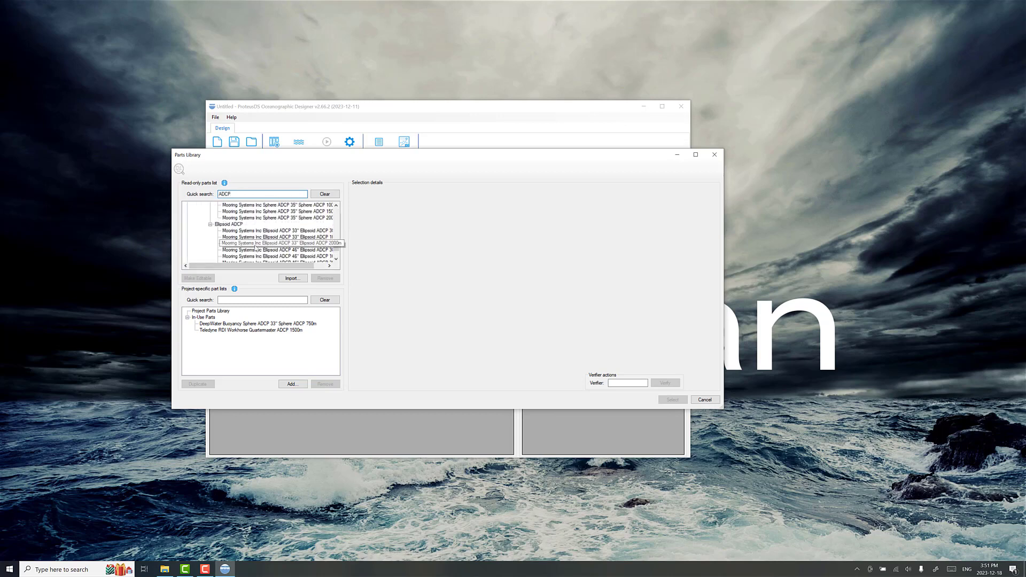
pyautogui.scroll(3, 315, 230)
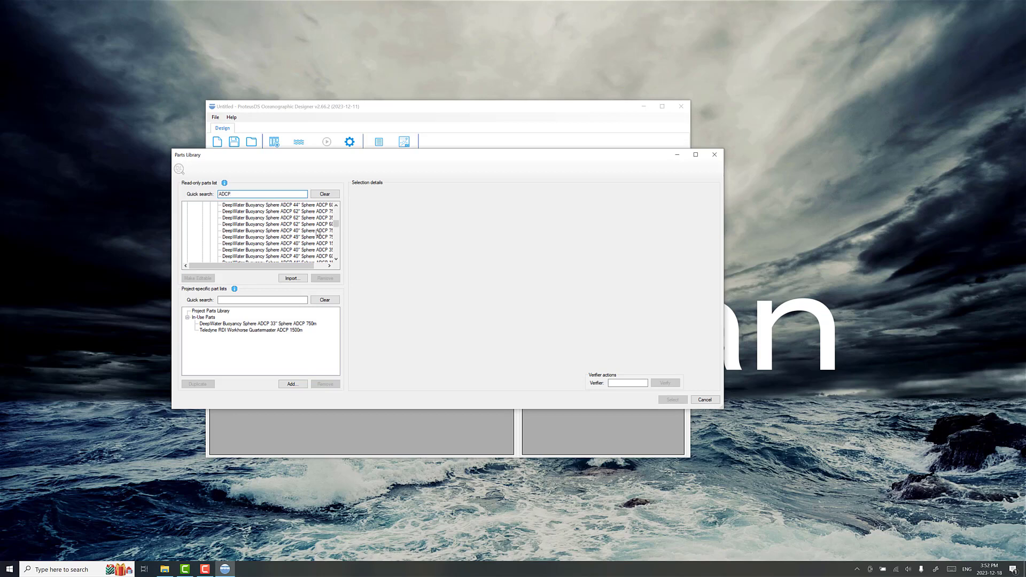
pyautogui.scroll(-1, 317, 240)
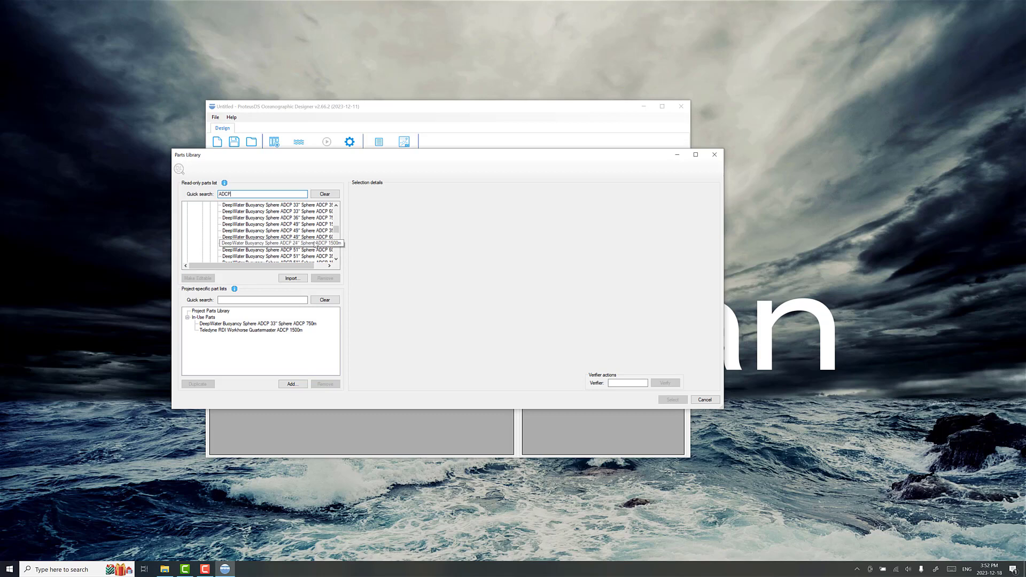
pyautogui.scroll(5, 314, 244)
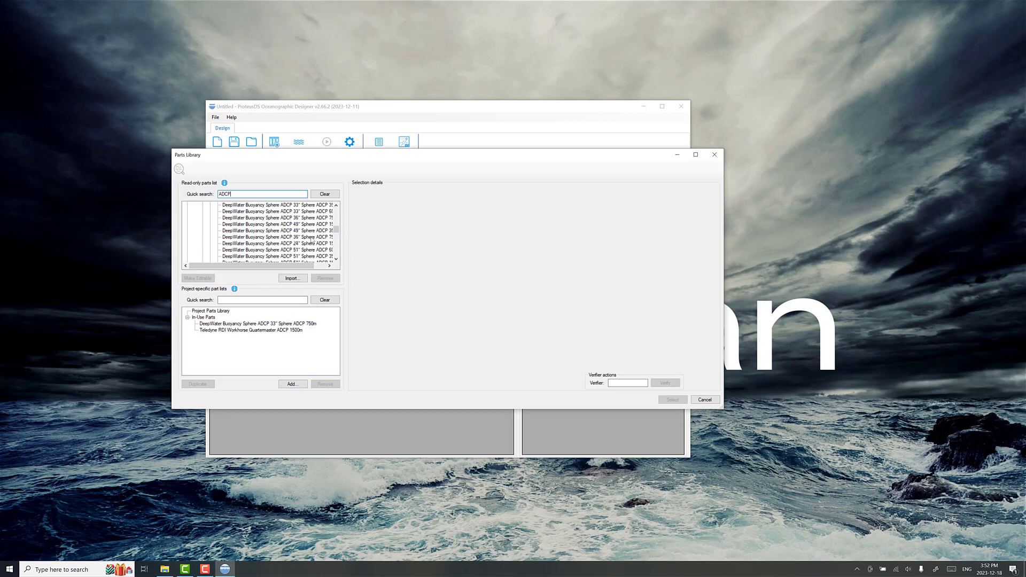
pyautogui.click(311, 224)
pyautogui.scroll(2, 314, 223)
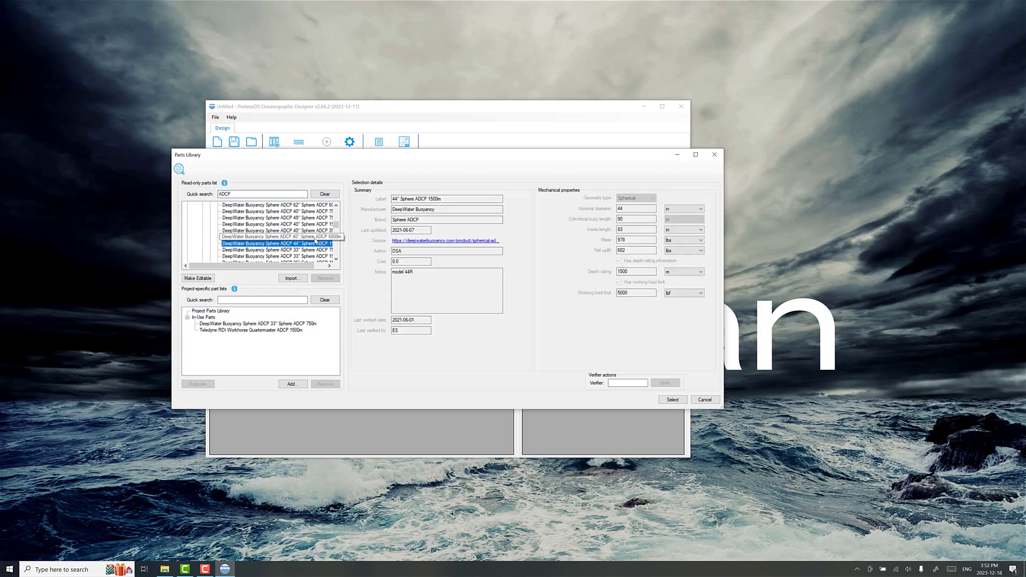
pyautogui.scroll(1, 316, 224)
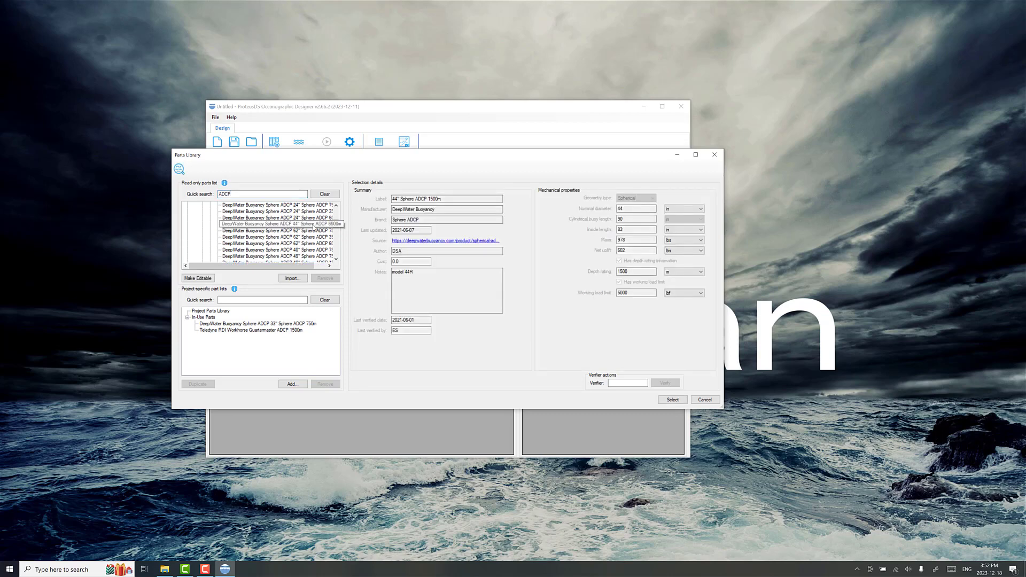
pyautogui.scroll(1, 314, 225)
pyautogui.click(300, 212)
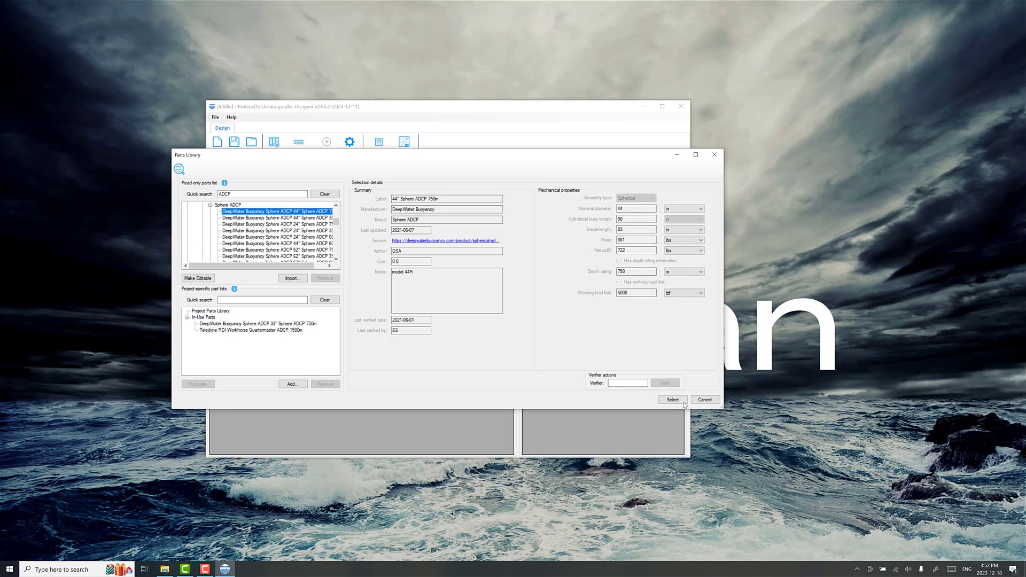
pyautogui.click(666, 399)
# Step: Attach the Teledyne RDI Workhorse Quartermaster ADCP 1500m from the parts library to the 44" sphere
pyautogui.click(569, 303)
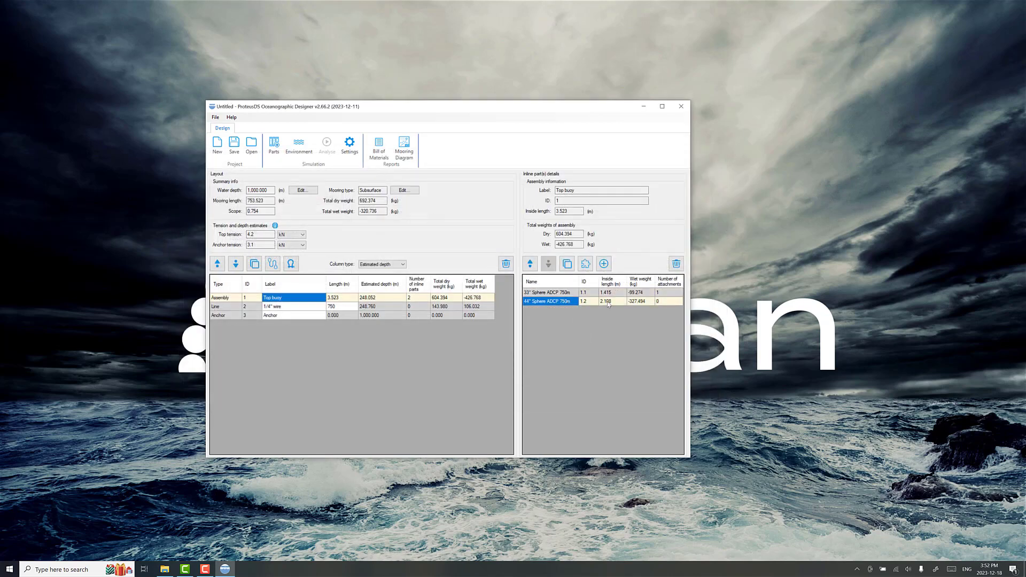
pyautogui.click(586, 264)
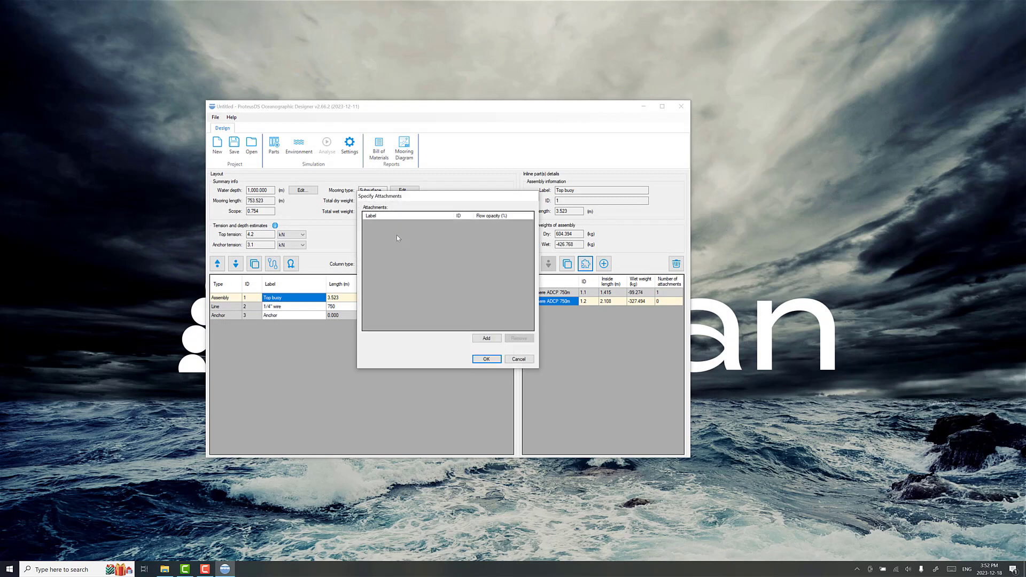
pyautogui.click(486, 339)
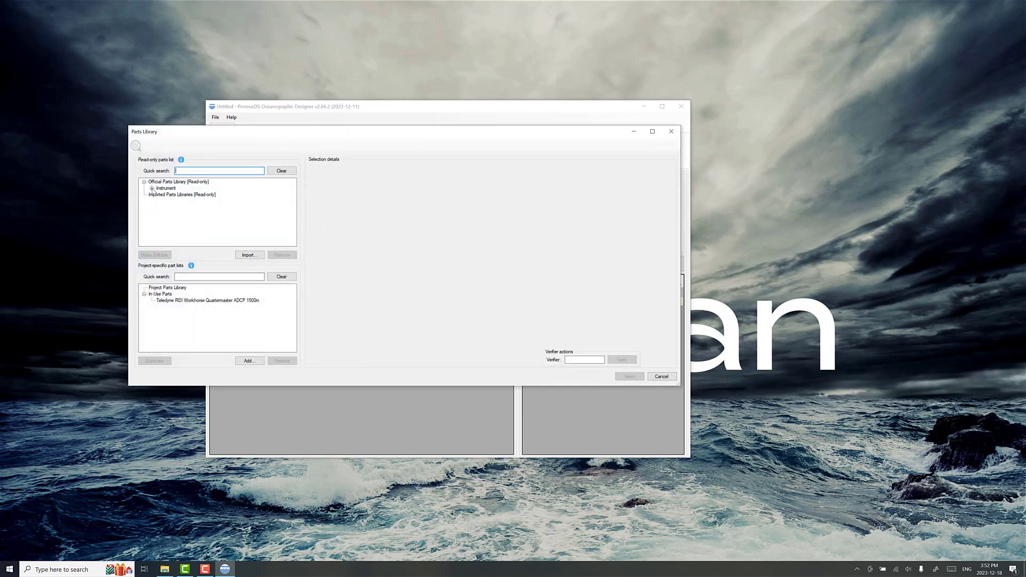
pyautogui.click(152, 189)
pyautogui.click(160, 195)
pyautogui.click(167, 201)
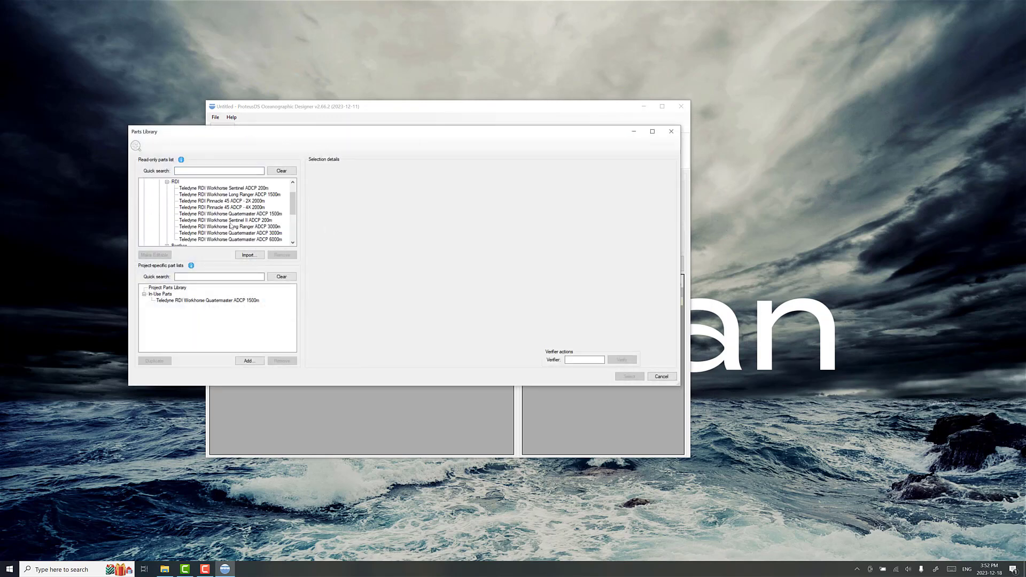
pyautogui.click(256, 214)
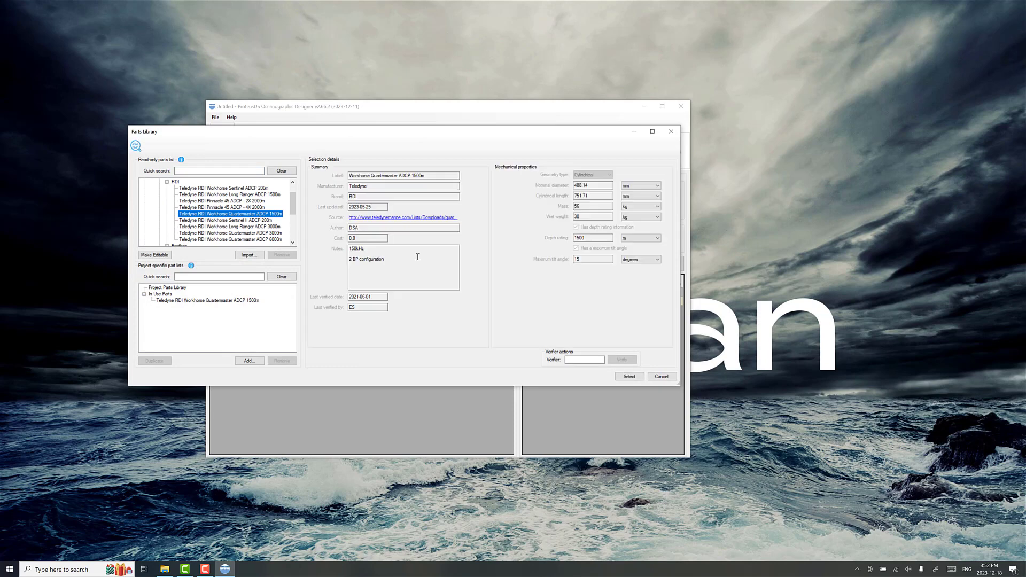
pyautogui.click(628, 377)
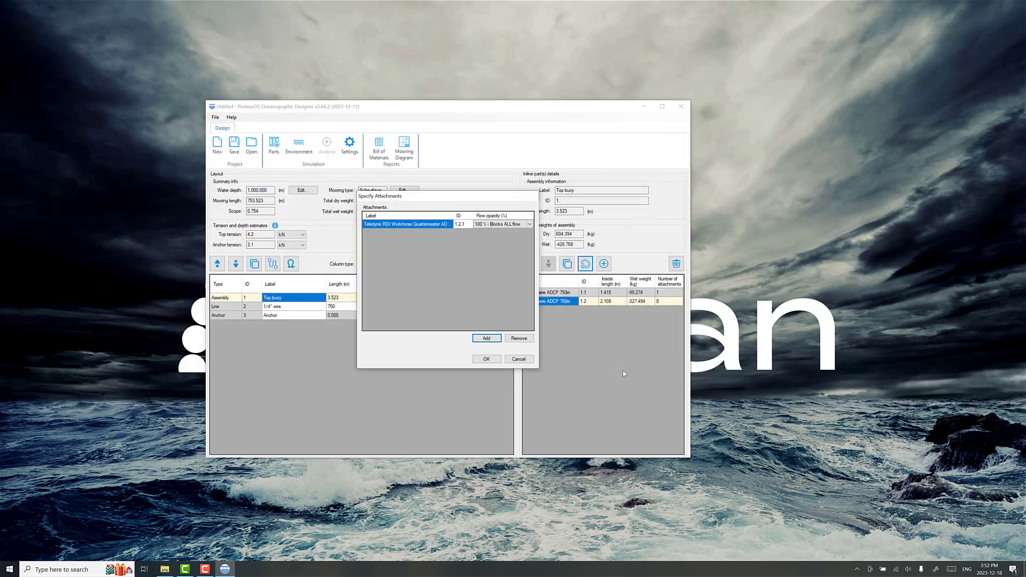
# Step: Set the flow opacity of the ADCP attached to the 44" sphere to 10 % and accept the attachments
pyautogui.click(489, 224)
pyautogui.click(489, 225)
pyautogui.click(488, 237)
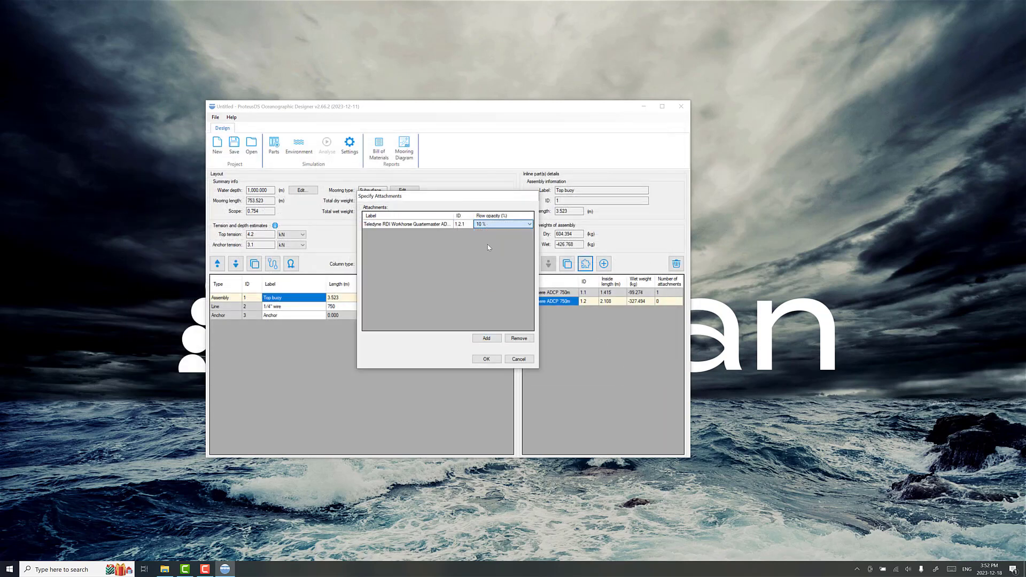
pyautogui.click(487, 359)
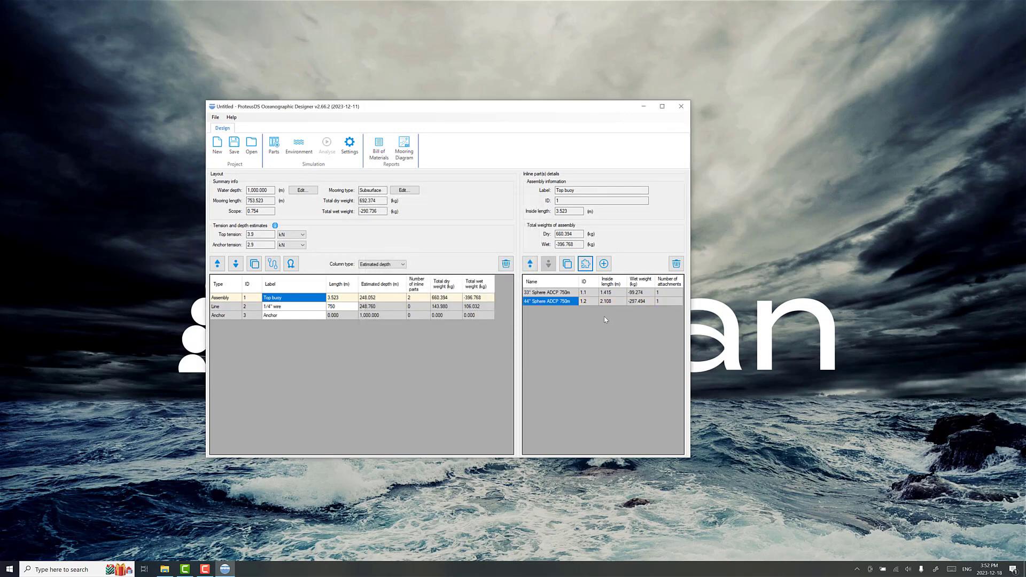
# Step: Remove the 33" Sphere ADCP 750m from the top buoy assembly
pyautogui.click(561, 294)
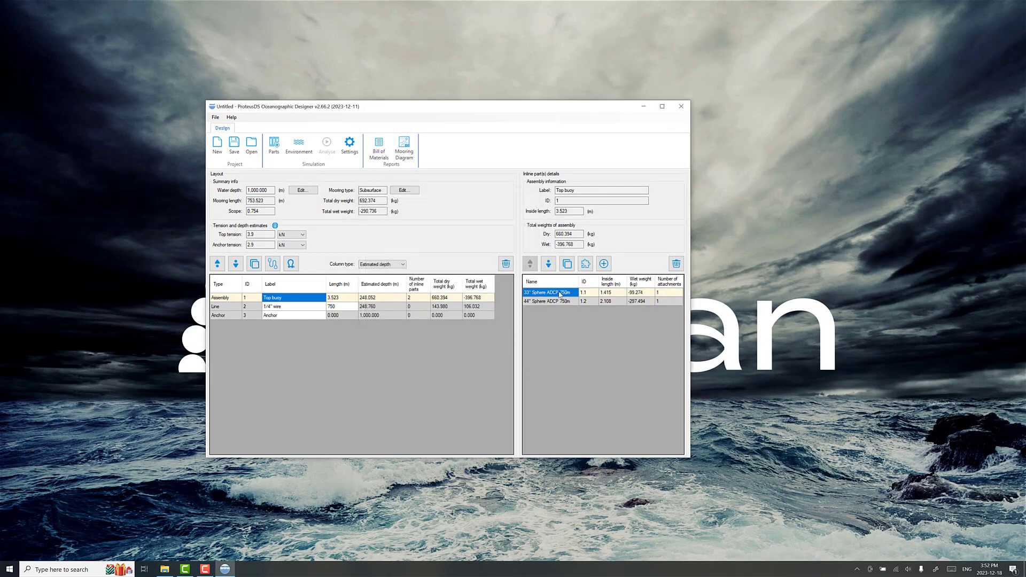
pyautogui.click(676, 264)
pyautogui.click(532, 315)
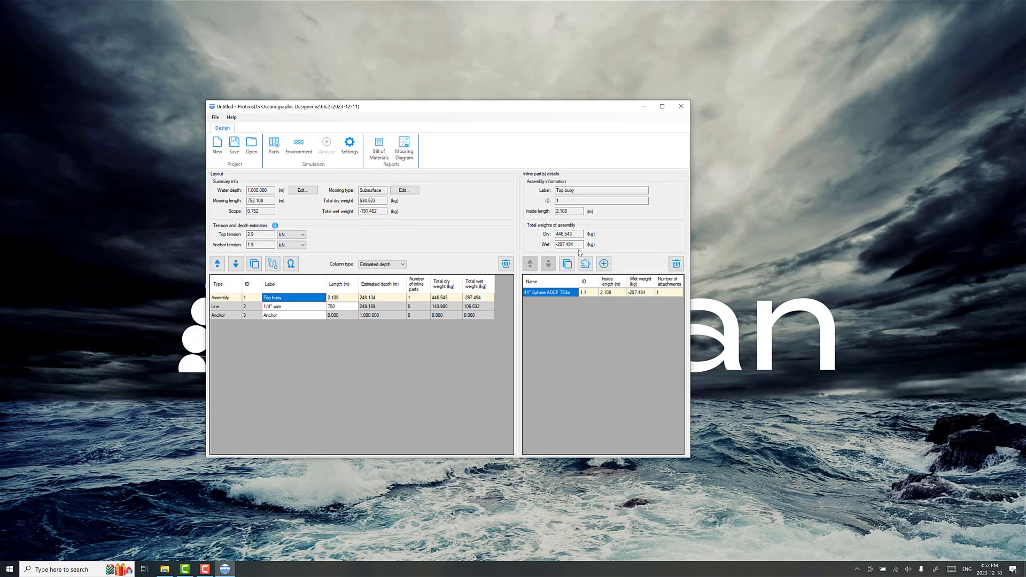
# Step: Review the top buoy's wet weight, the wire's estimated depth, and the top and anchor tension estimates
pyautogui.moveTo(582, 245); pyautogui.dragTo(554, 245)
pyautogui.click(378, 306)
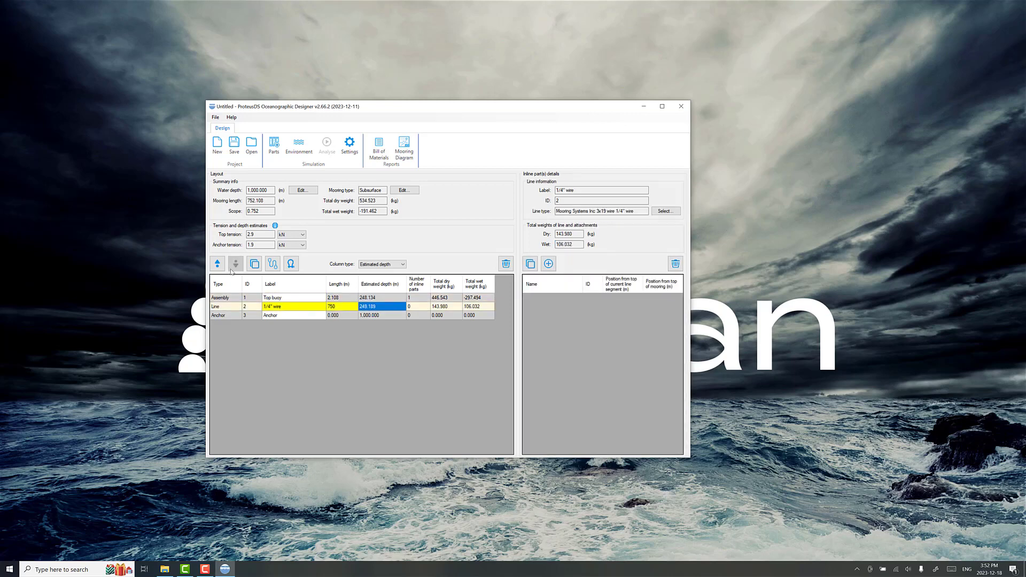
pyautogui.moveTo(271, 245); pyautogui.dragTo(246, 237)
pyautogui.click(308, 298)
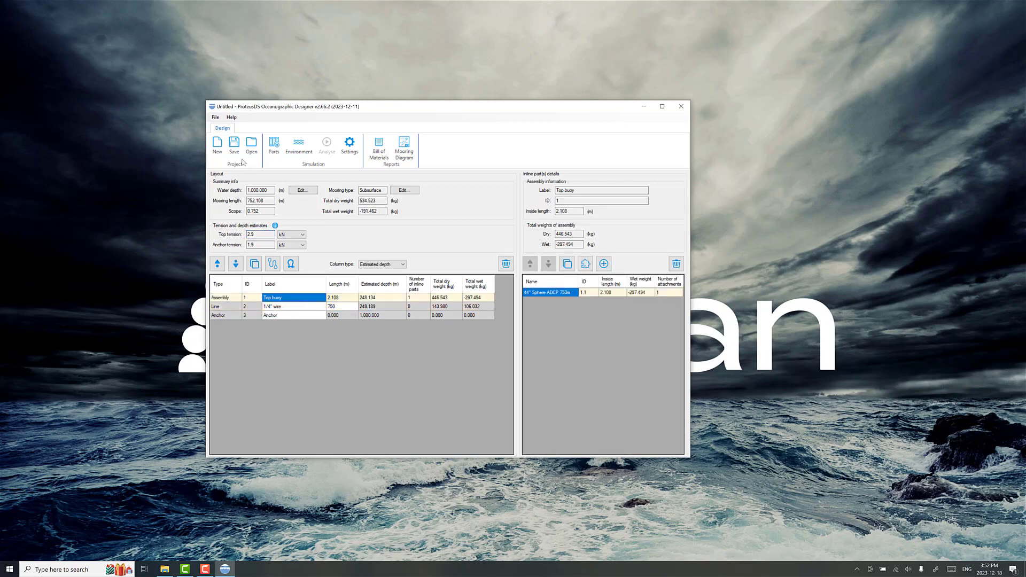
# Step: Save the mooring layout as "subsurface 1000m" in a new "subsurface mooring" folder inside Documents\Oceanographic
pyautogui.click(235, 146)
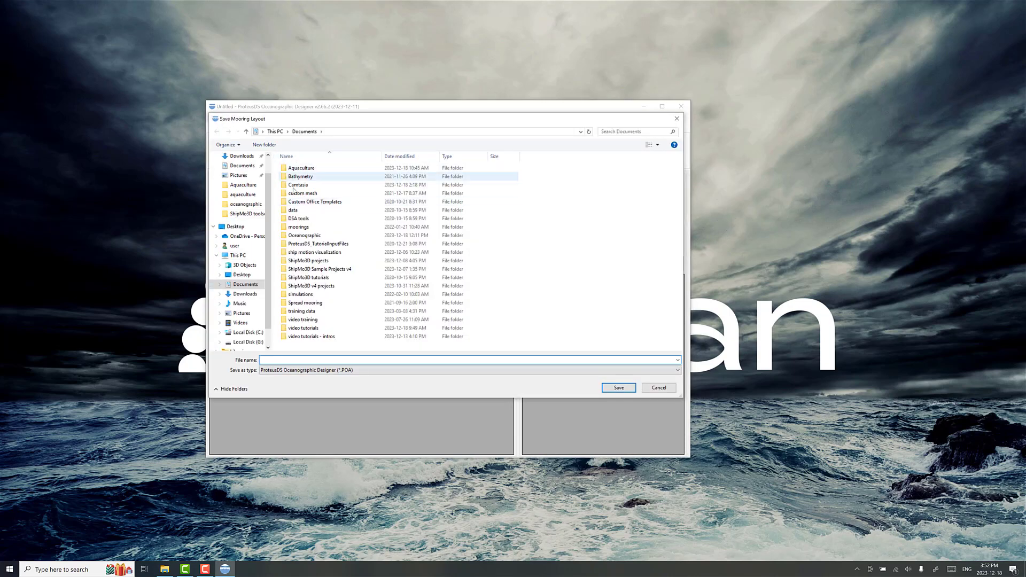
pyautogui.doubleClick(306, 235)
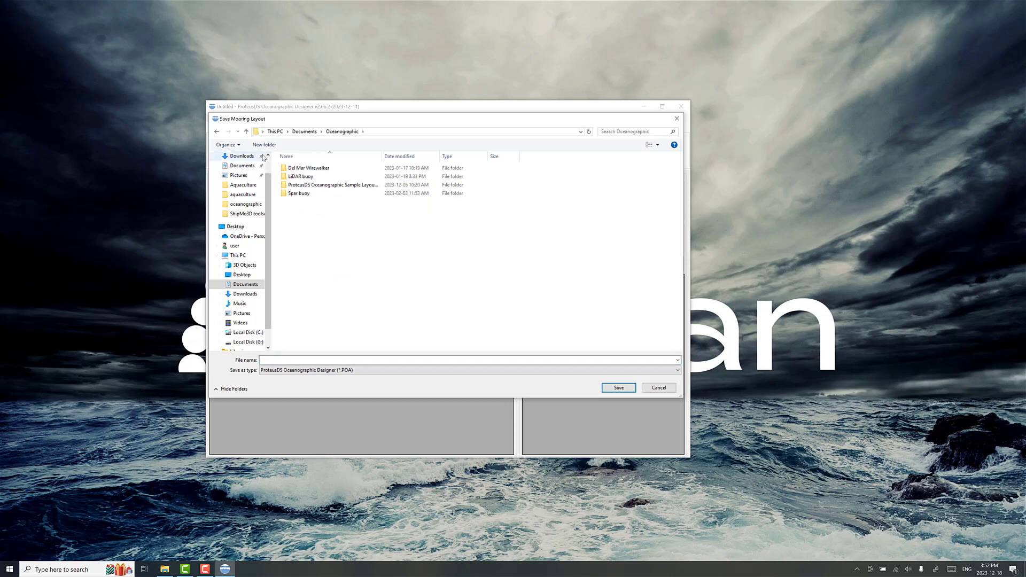
pyautogui.write('subsur')
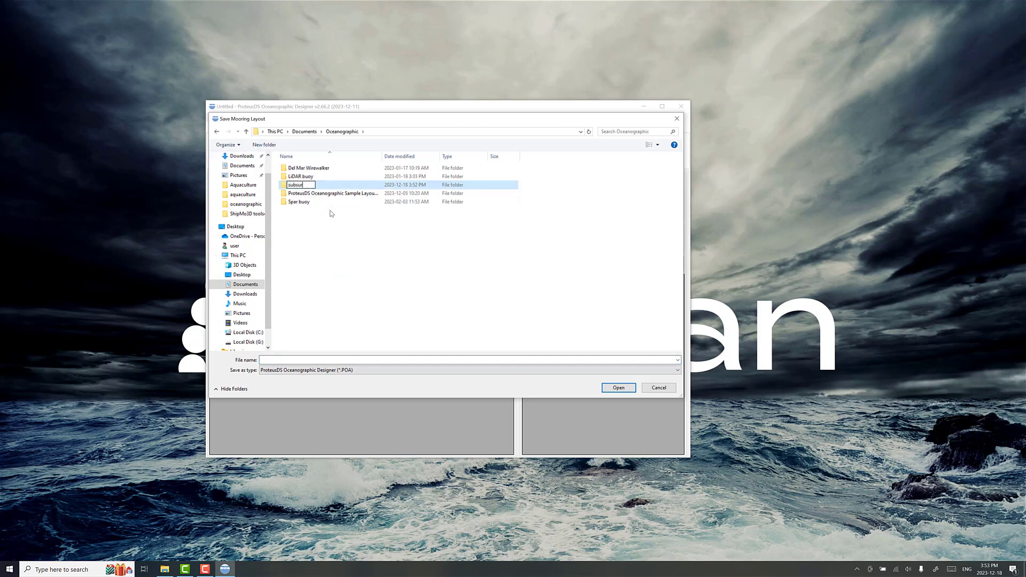
pyautogui.write('face mooring')
pyautogui.press('Return')
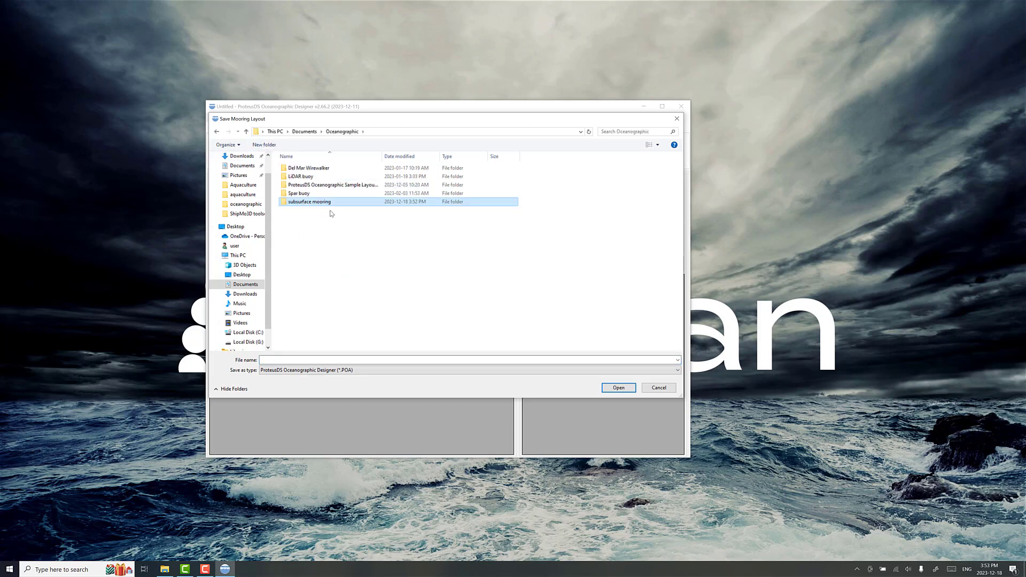
pyautogui.press('Return')
pyautogui.click(373, 361)
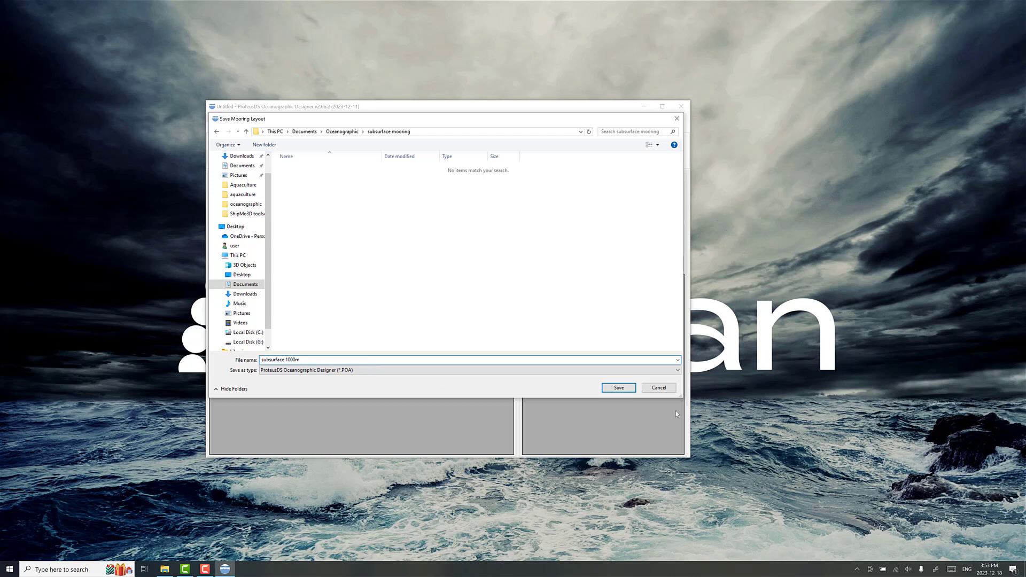
pyautogui.click(618, 390)
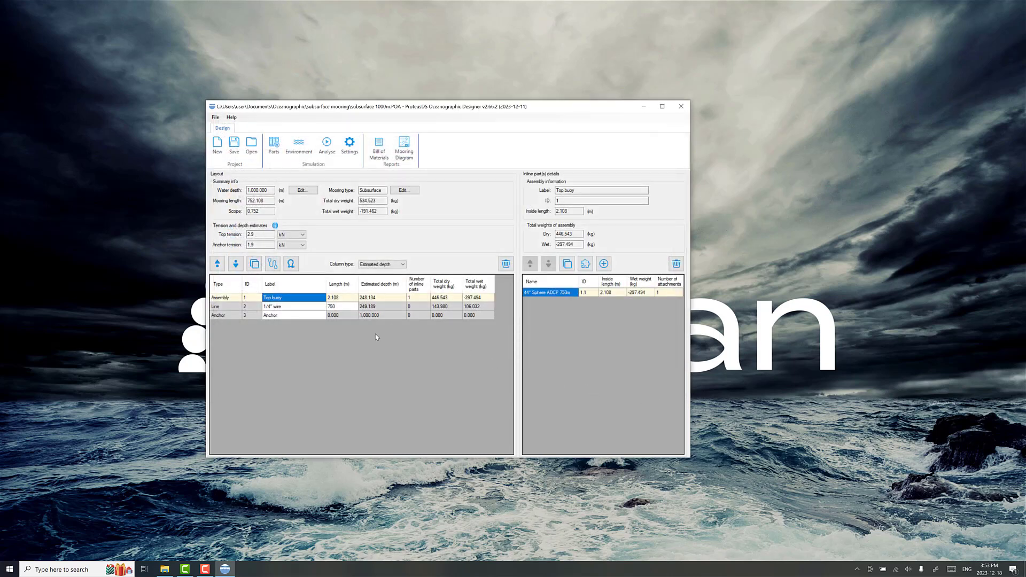
# Step: Add a new assembly between the top buoy and the 1/4" wire and label it "Connector assembly A"
pyautogui.click(291, 264)
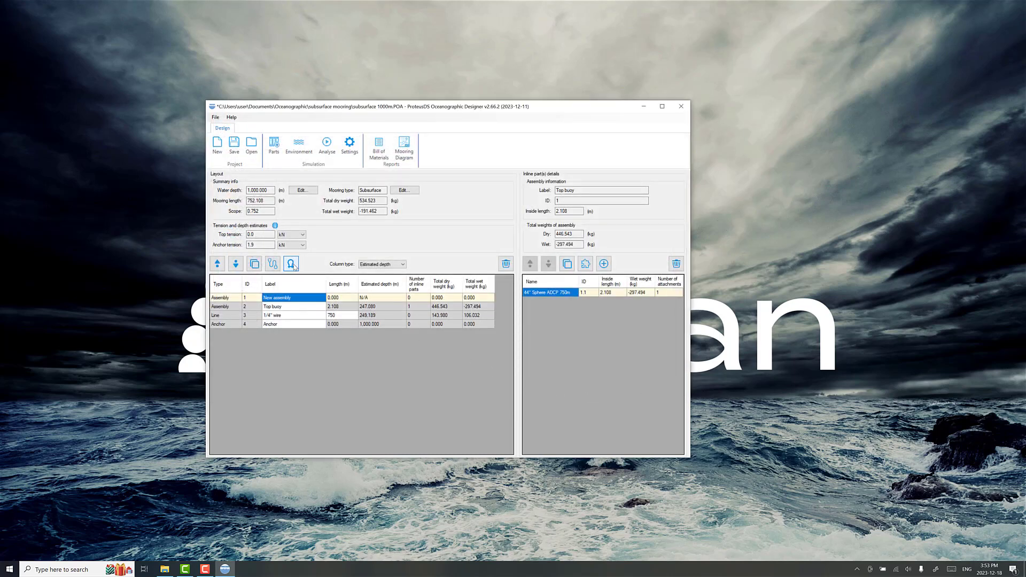
pyautogui.click(236, 264)
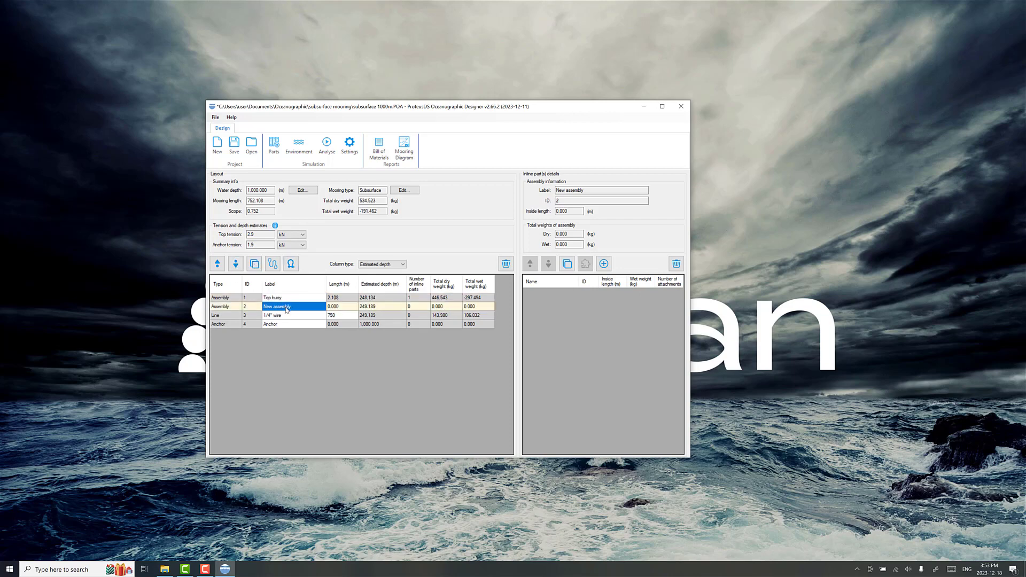
pyautogui.doubleClick(297, 307)
pyautogui.write('Connector')
pyautogui.press('Return')
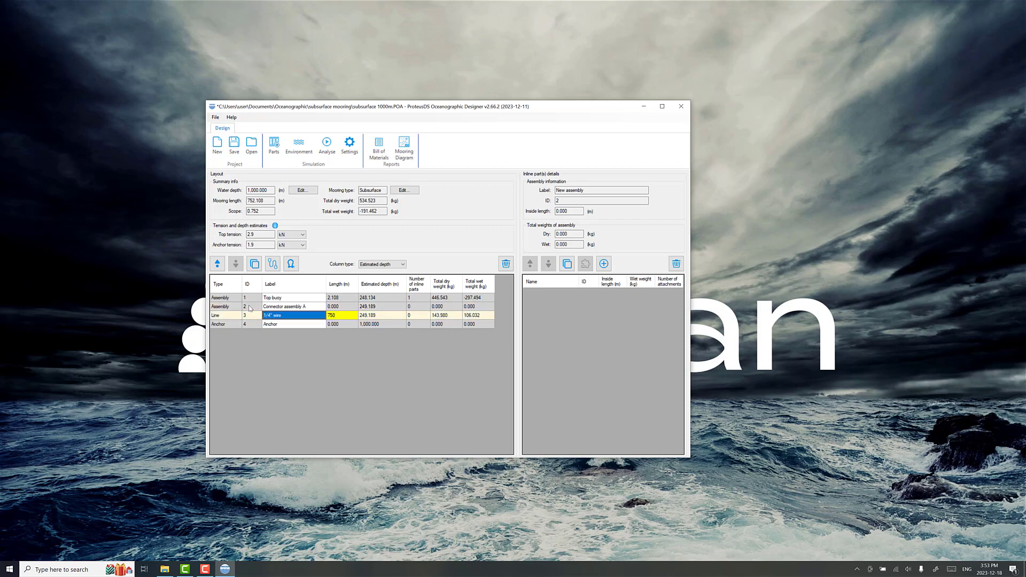
pyautogui.click(293, 308)
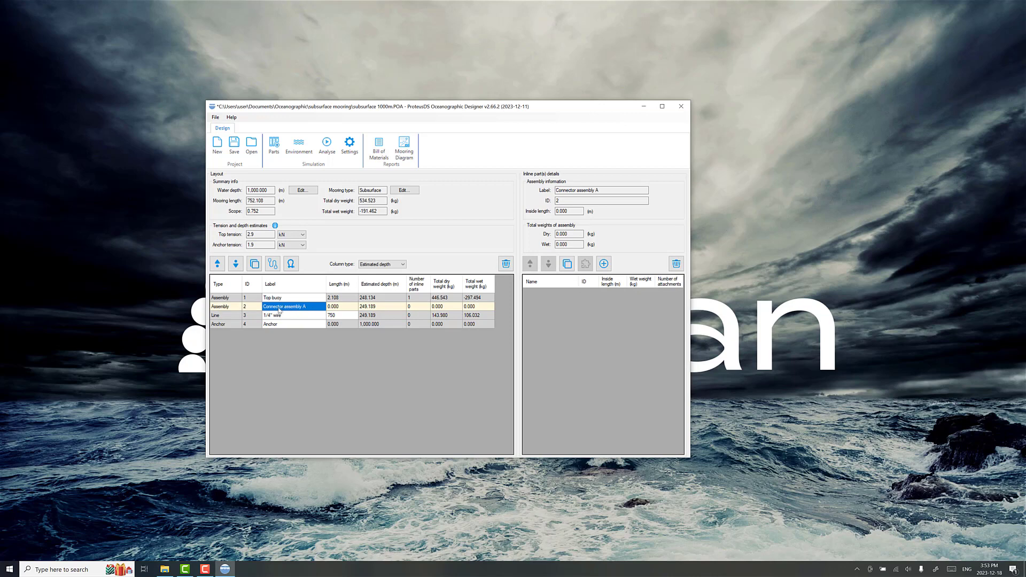
# Step: Add a Crosby G-2130 Safety anchor shackle 1/2" 2T to Connector assembly A and duplicate it within the assembly
pyautogui.click(604, 264)
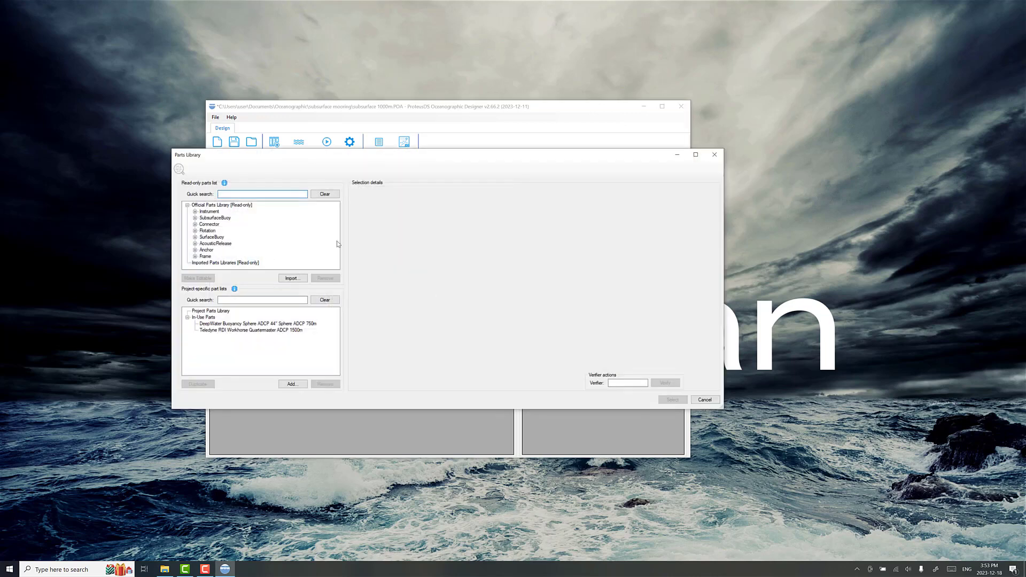
pyautogui.click(705, 400)
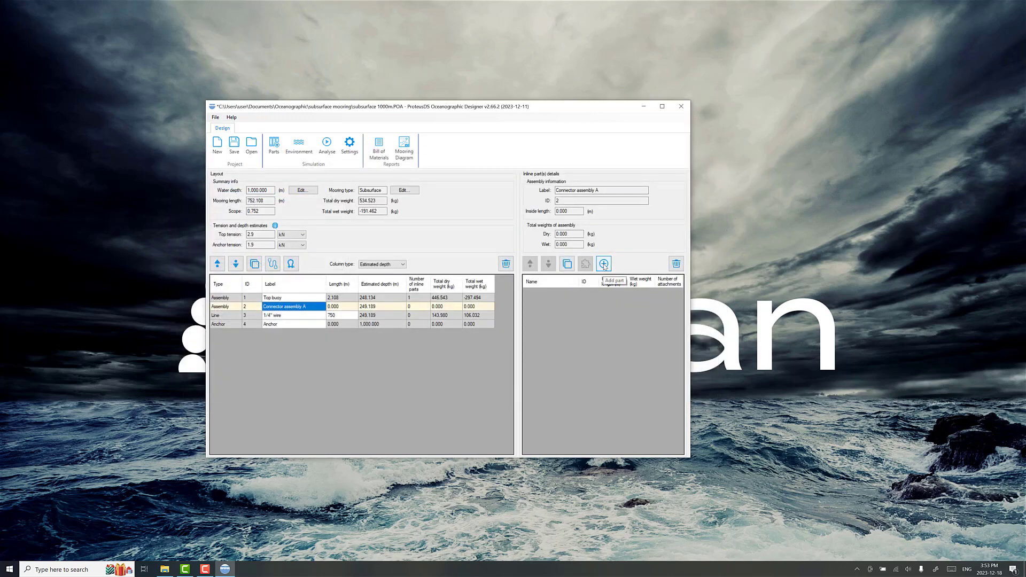
pyautogui.click(604, 264)
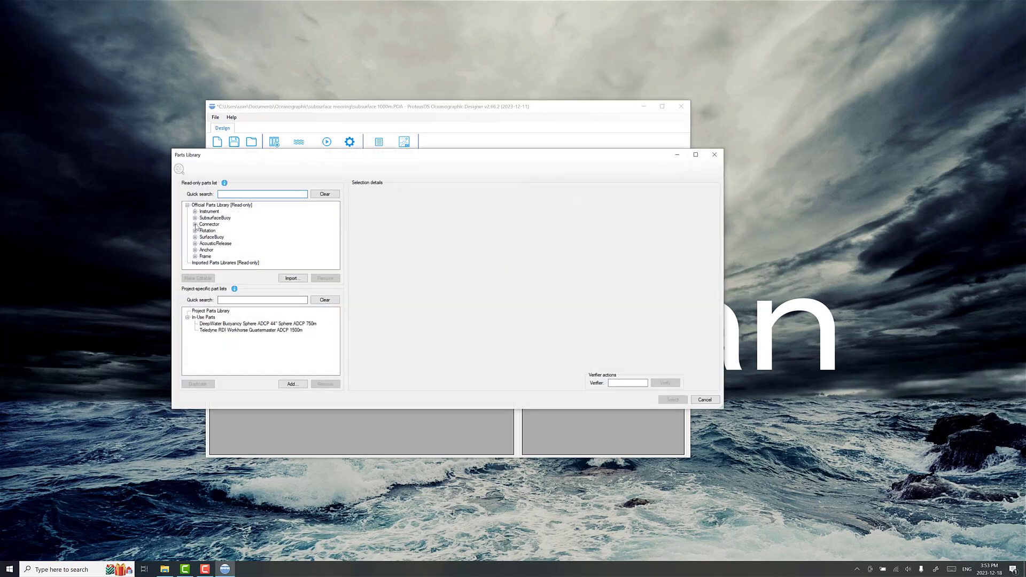
pyautogui.click(195, 224)
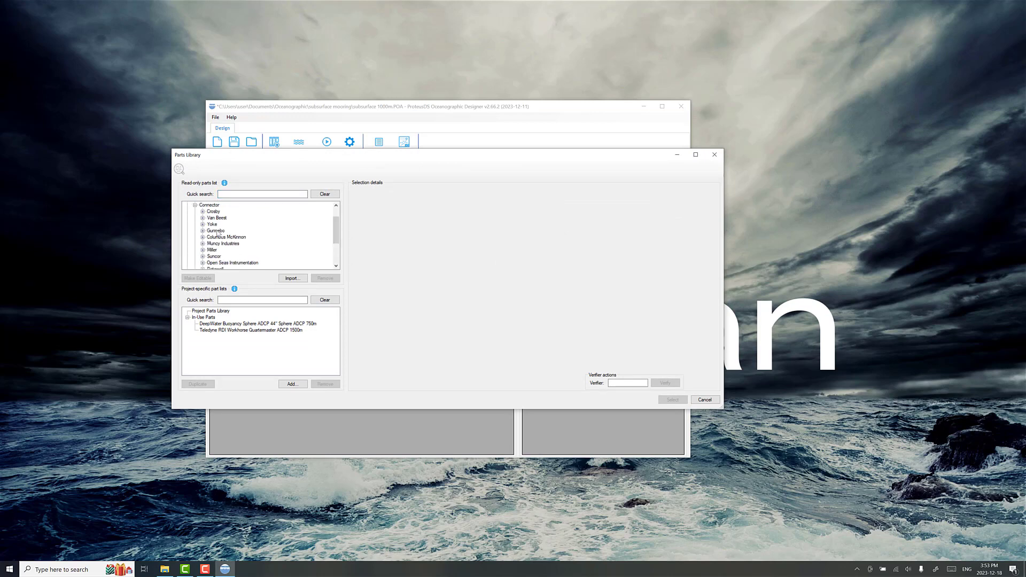
pyautogui.scroll(-1, 216, 241)
pyautogui.click(203, 225)
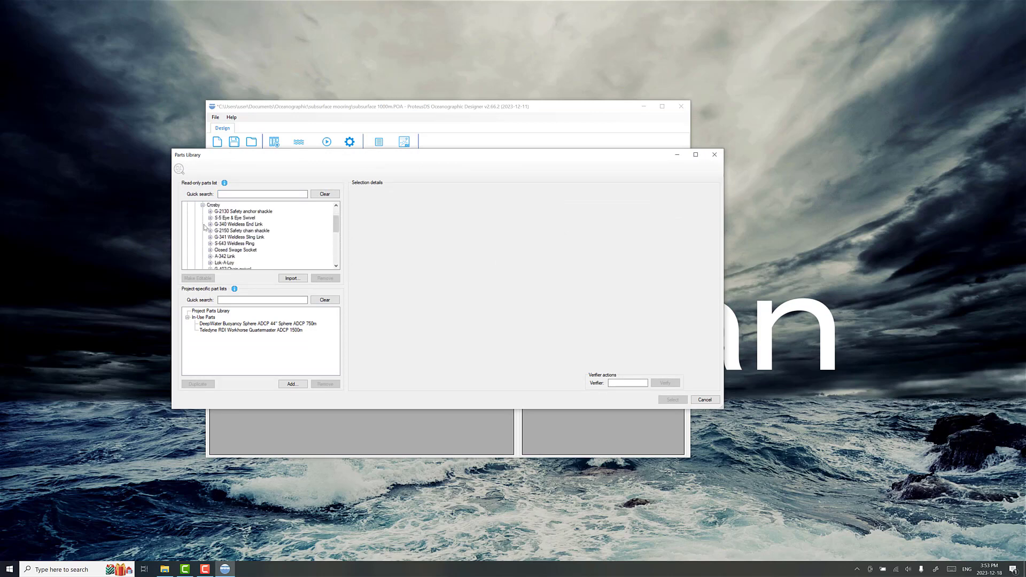
pyautogui.click(259, 214)
pyautogui.click(211, 212)
pyautogui.click(308, 219)
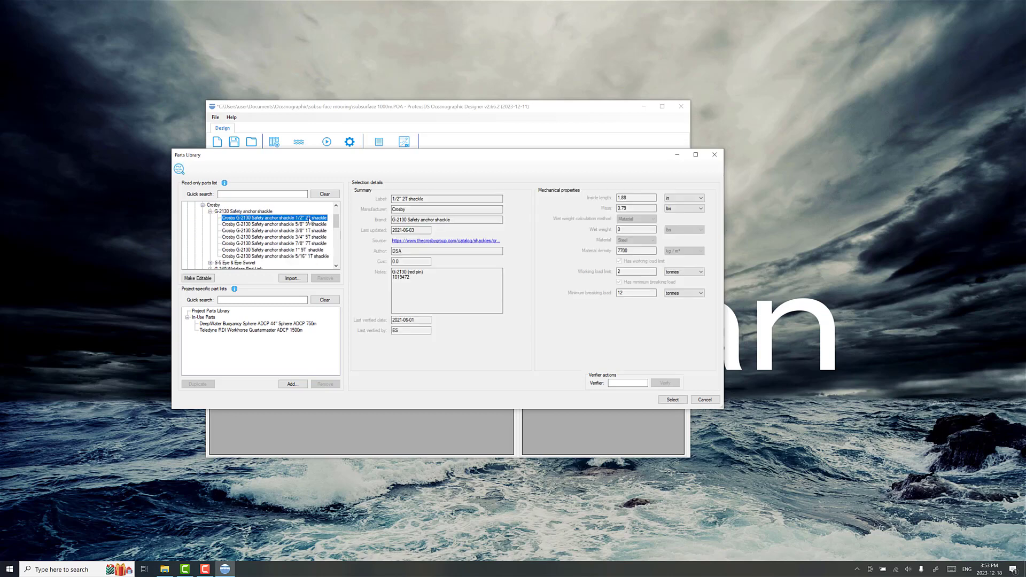
pyautogui.click(667, 401)
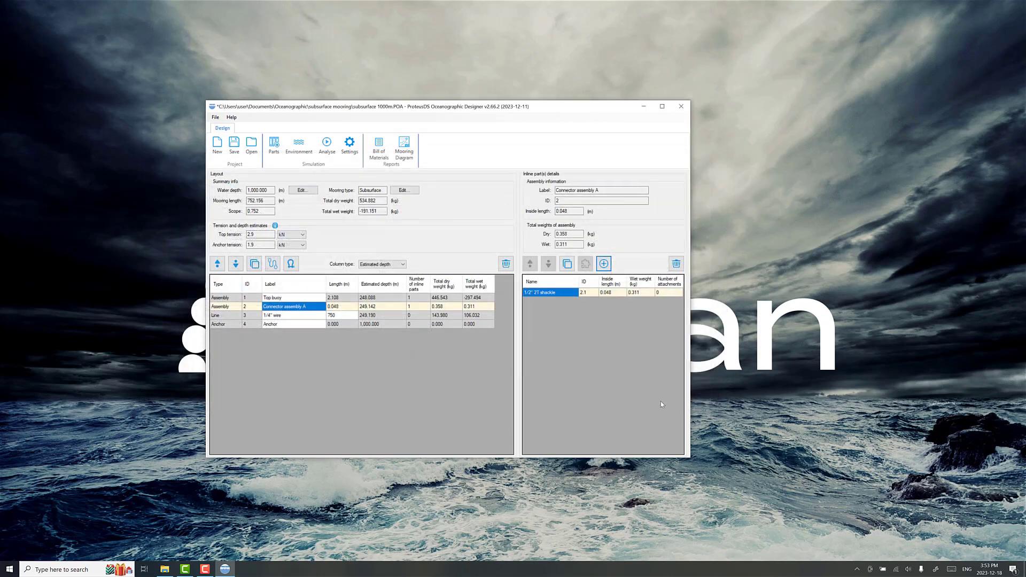
pyautogui.click(567, 263)
pyautogui.click(576, 293)
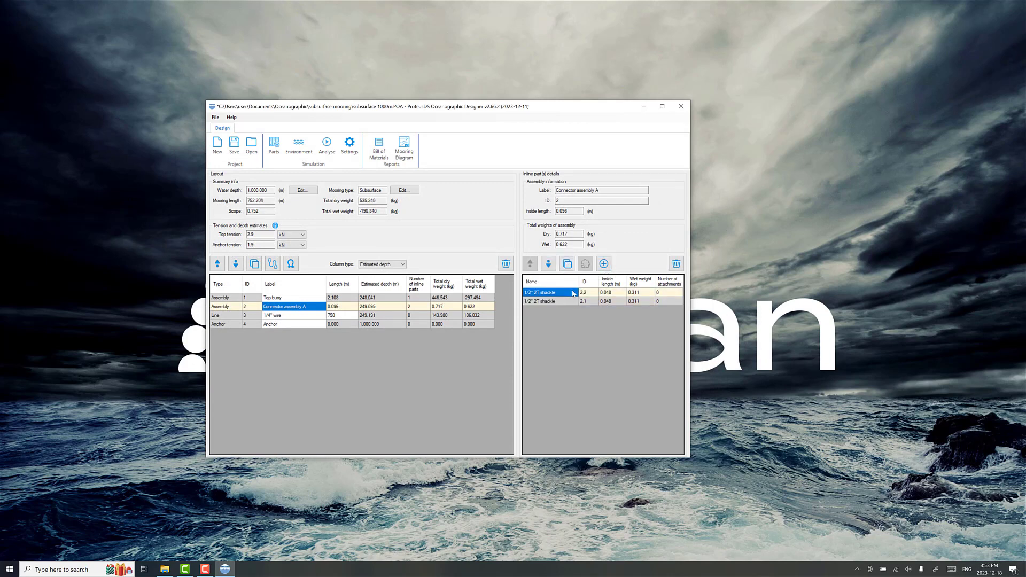
# Step: Find the Crosby G-341 Weldless Sling Link 5/8" 2T among the official library's connectors for Connector assembly A
pyautogui.click(604, 263)
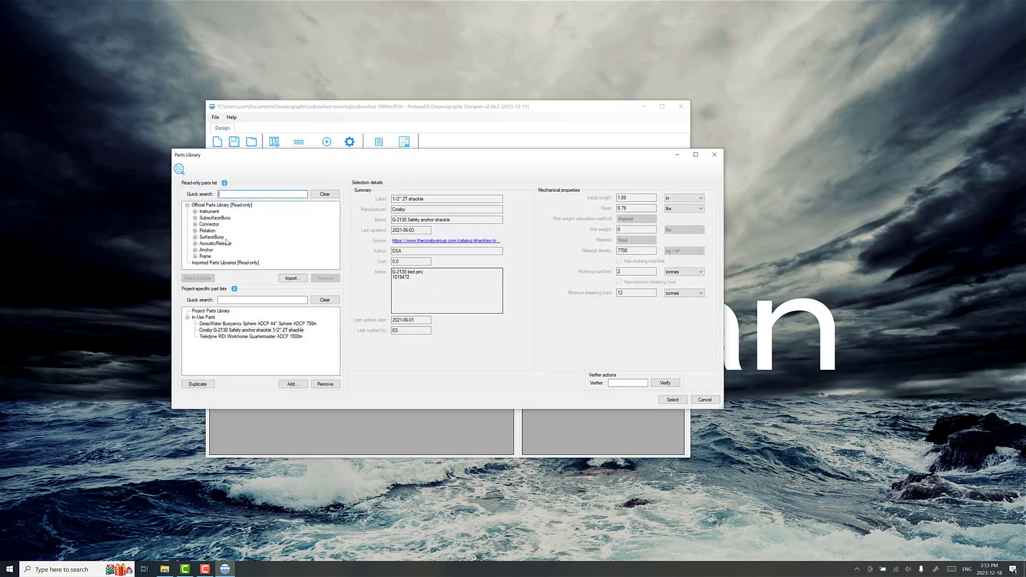
pyautogui.click(195, 224)
pyautogui.click(203, 211)
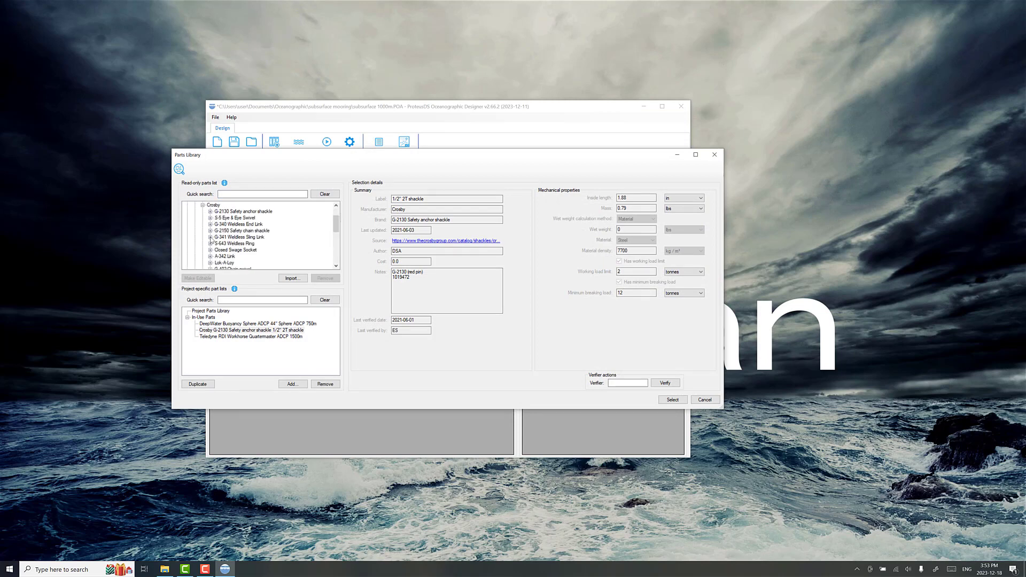
pyautogui.click(210, 238)
pyautogui.click(294, 244)
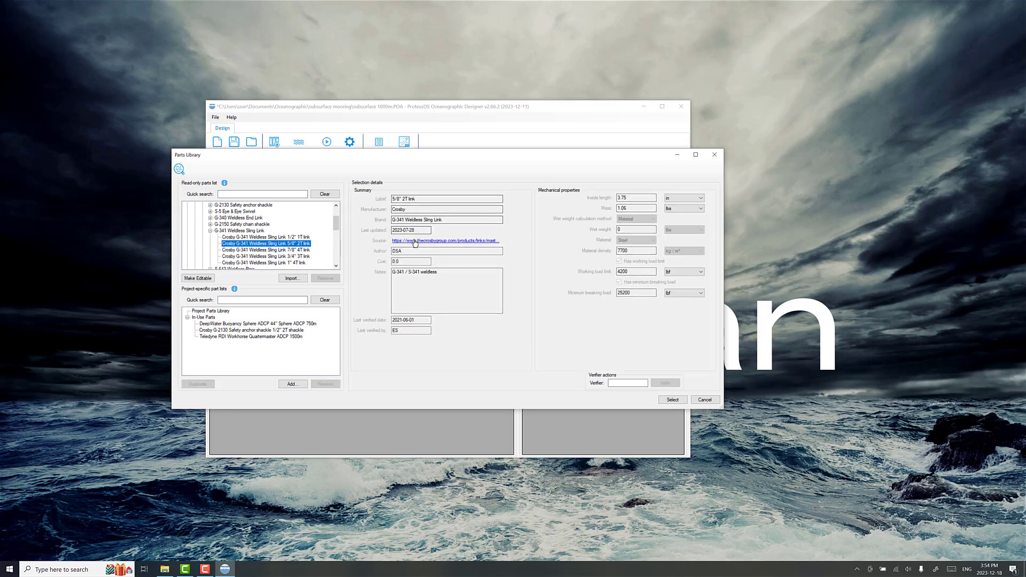
# Step: Consult the sling link's source page on the Crosby website and return to the parts library
pyautogui.click(448, 242)
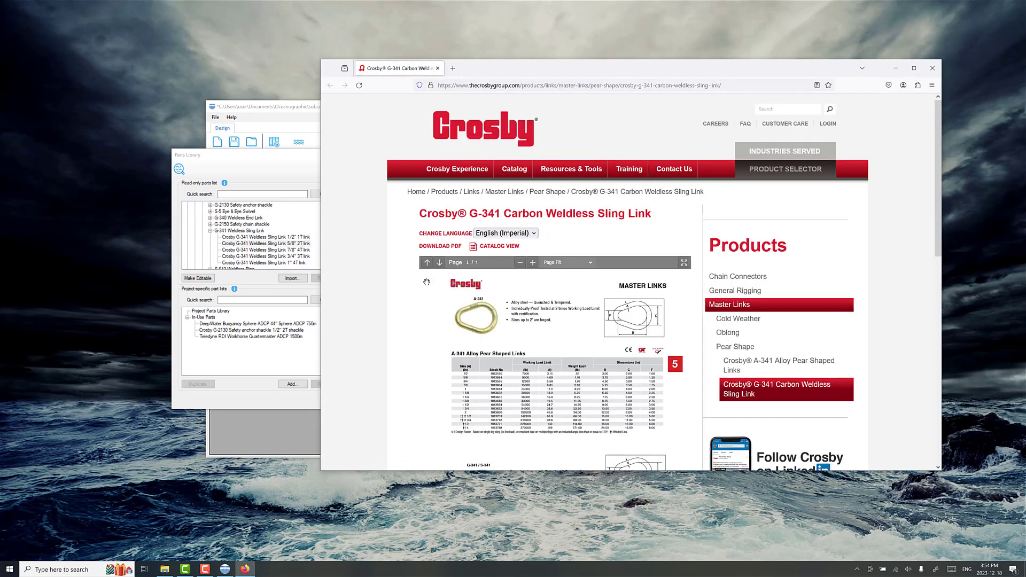
pyautogui.scroll(-3, 427, 299)
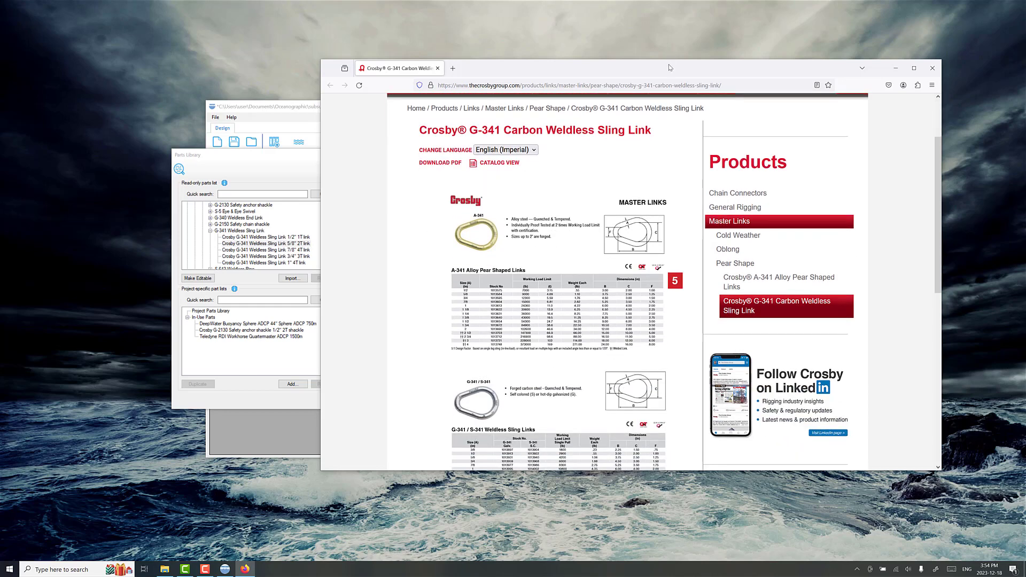
pyautogui.moveTo(676, 67); pyautogui.dragTo(724, 39)
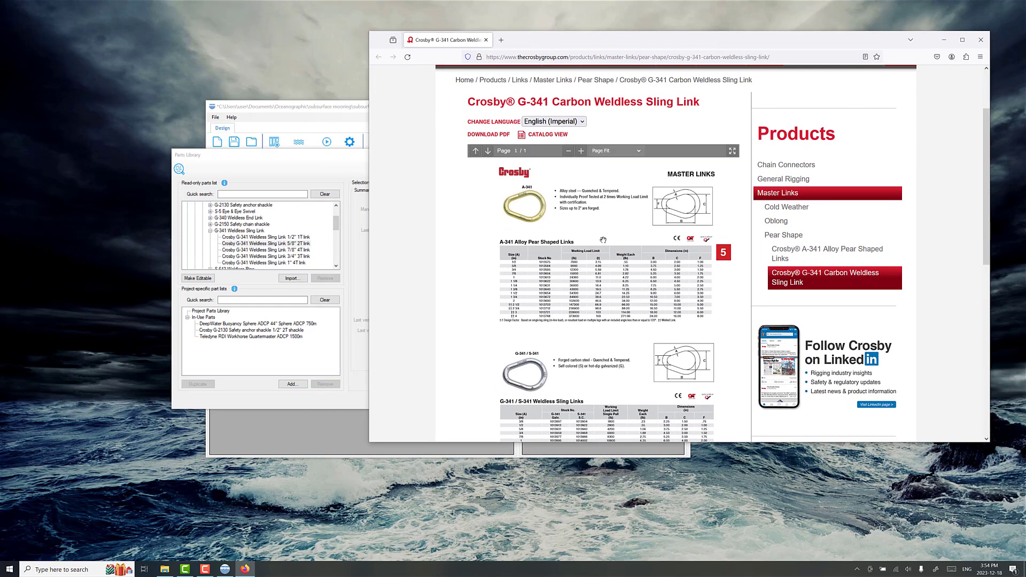
pyautogui.click(944, 40)
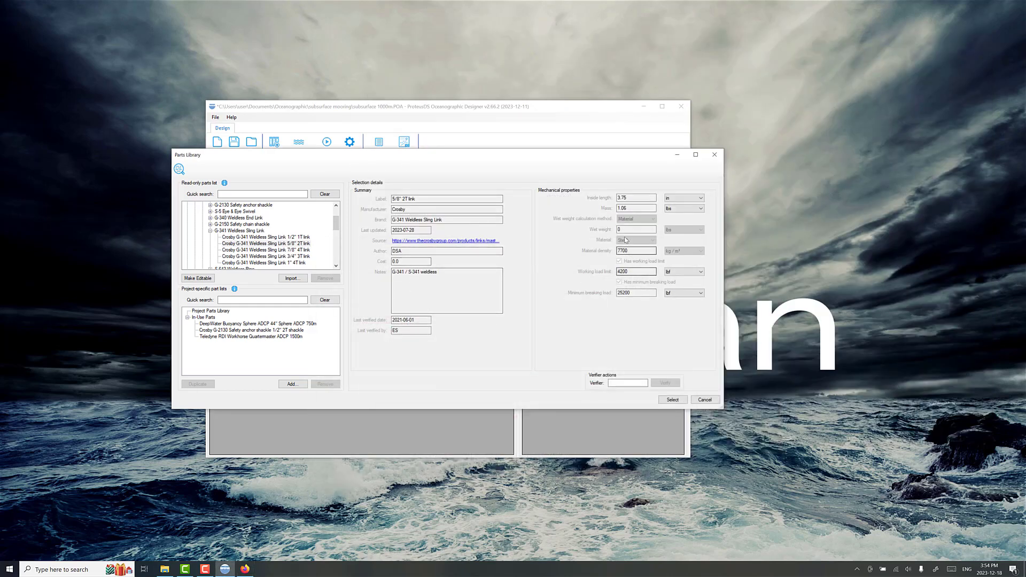
# Step: View the 5/8" 2T link's working load limit in kN and switch the unit back to lbf
pyautogui.click(684, 272)
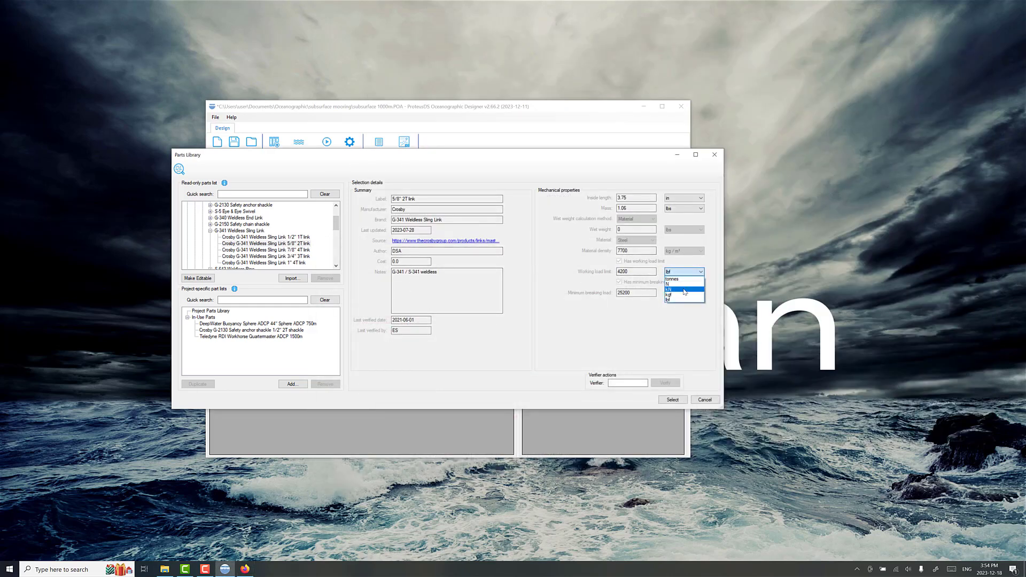
pyautogui.click(685, 291)
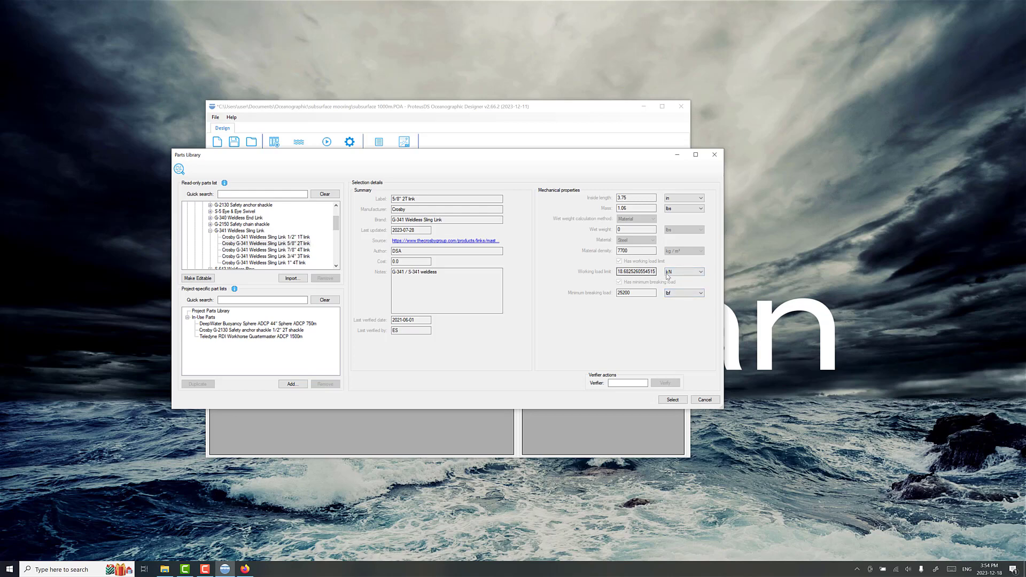
pyautogui.click(674, 275)
pyautogui.click(675, 299)
# Step: Add the Crosby G-341 5/8" 2T link to Connector assembly A and place it between the two 1/2" shackles
pyautogui.click(287, 244)
pyautogui.click(670, 400)
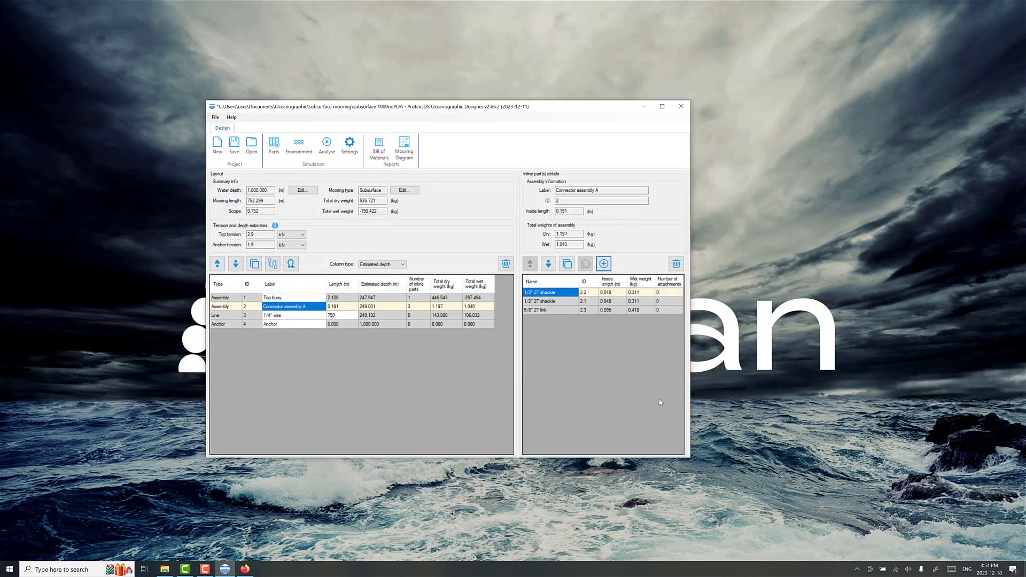
pyautogui.click(537, 312)
pyautogui.click(529, 264)
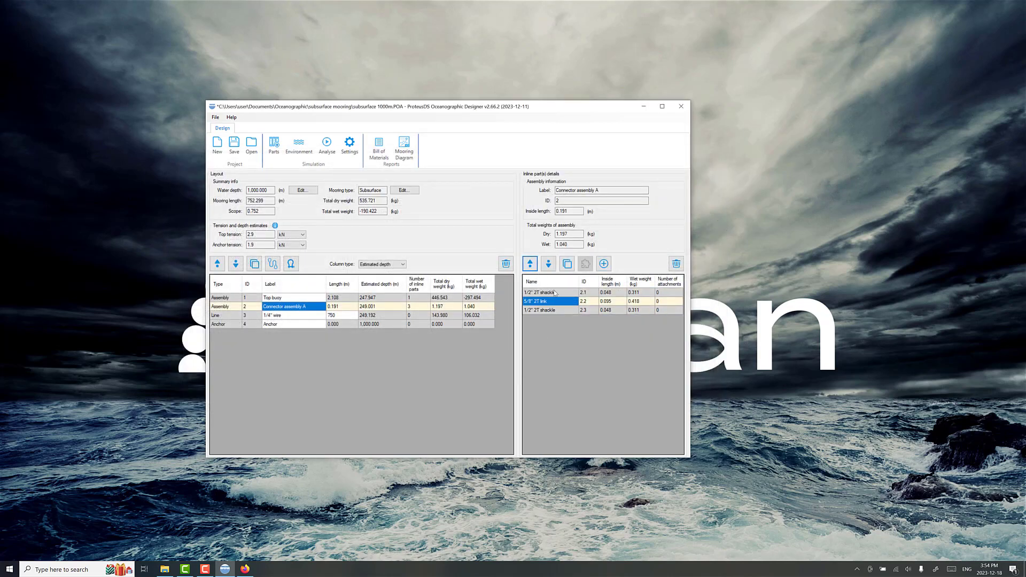
# Step: Duplicate Connector assembly A between the 1/4" wire and the anchor, and save the project
pyautogui.click(300, 308)
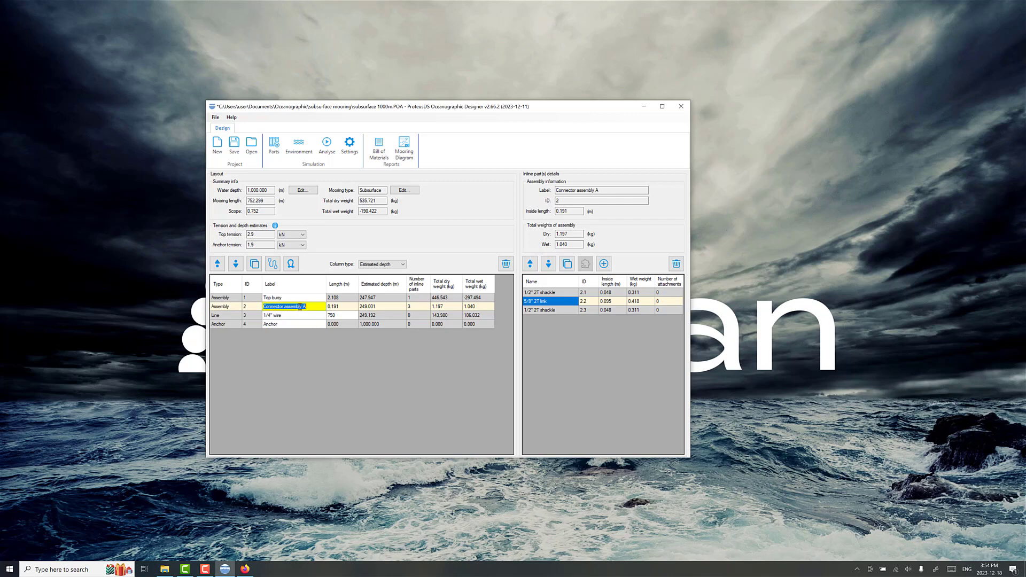
pyautogui.click(254, 264)
pyautogui.click(236, 264)
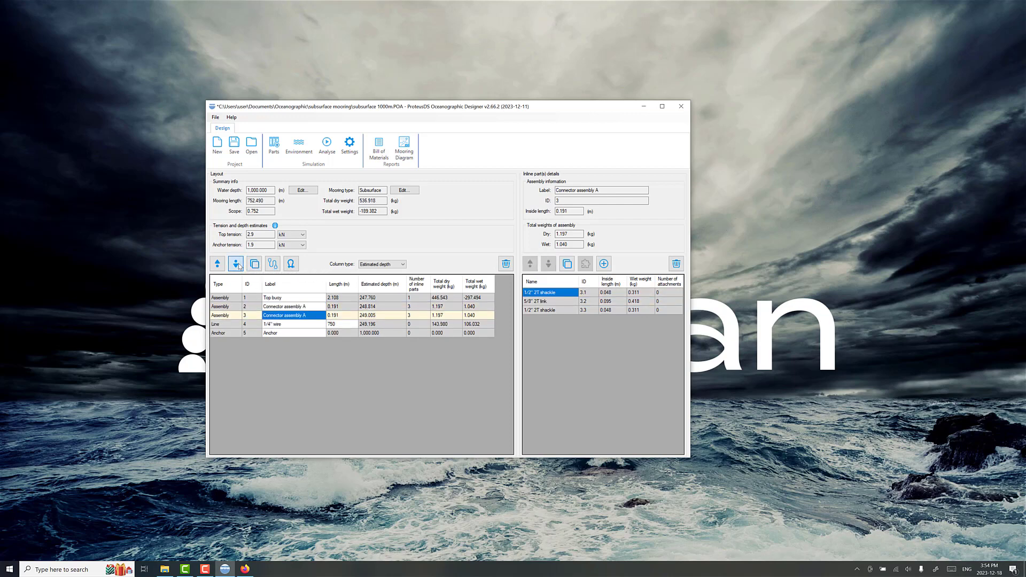
pyautogui.click(236, 264)
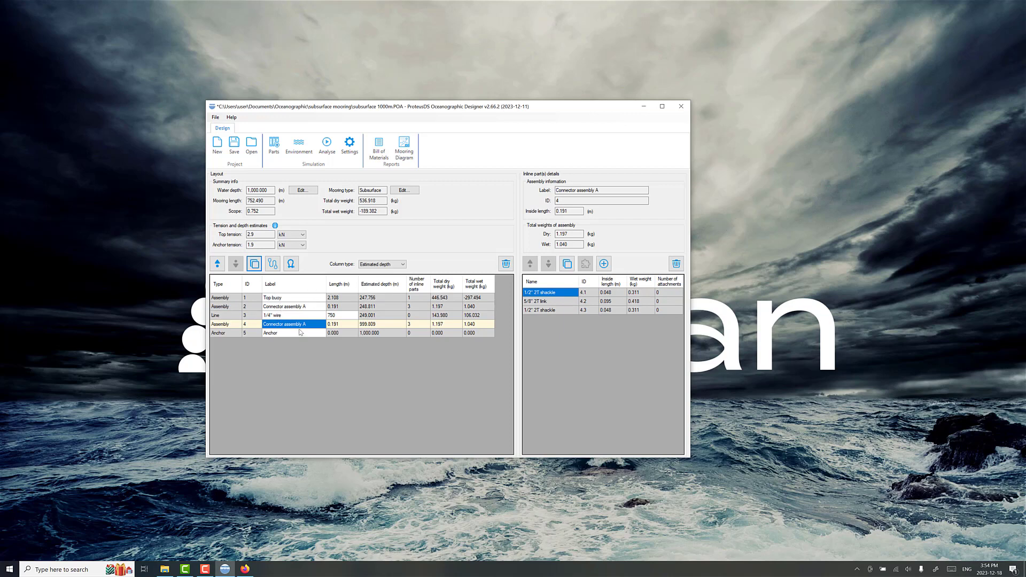
pyautogui.click(285, 300)
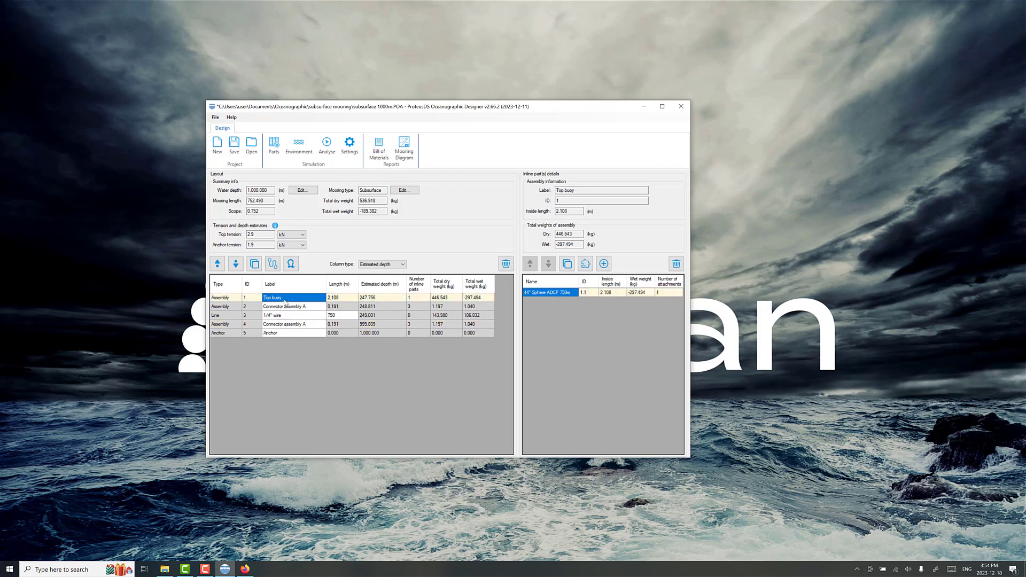
pyautogui.click(234, 145)
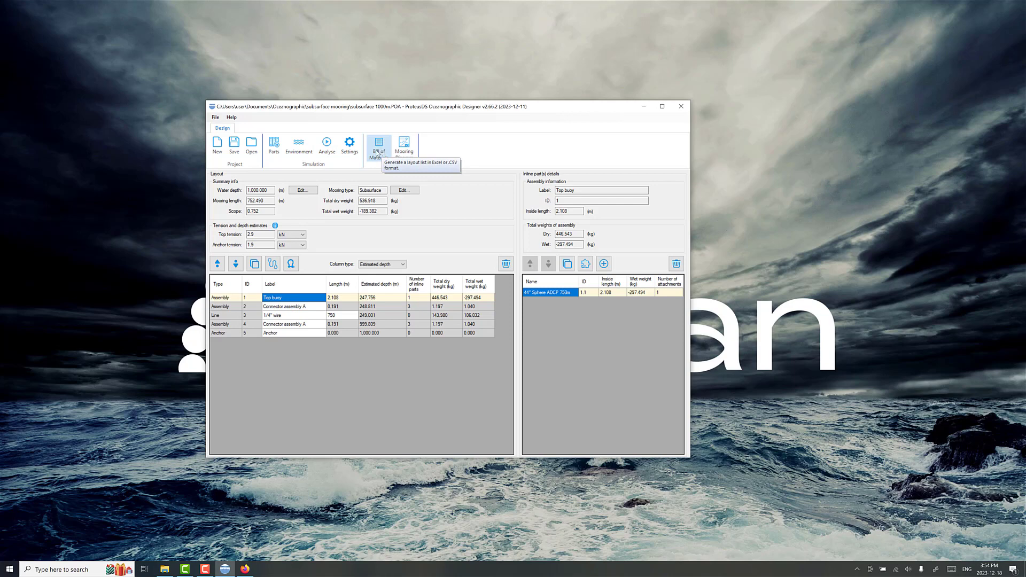
# Step: Generate the mooring diagram, enlarge it to review the whole layout from top buoy to anchor, and close it
pyautogui.click(404, 145)
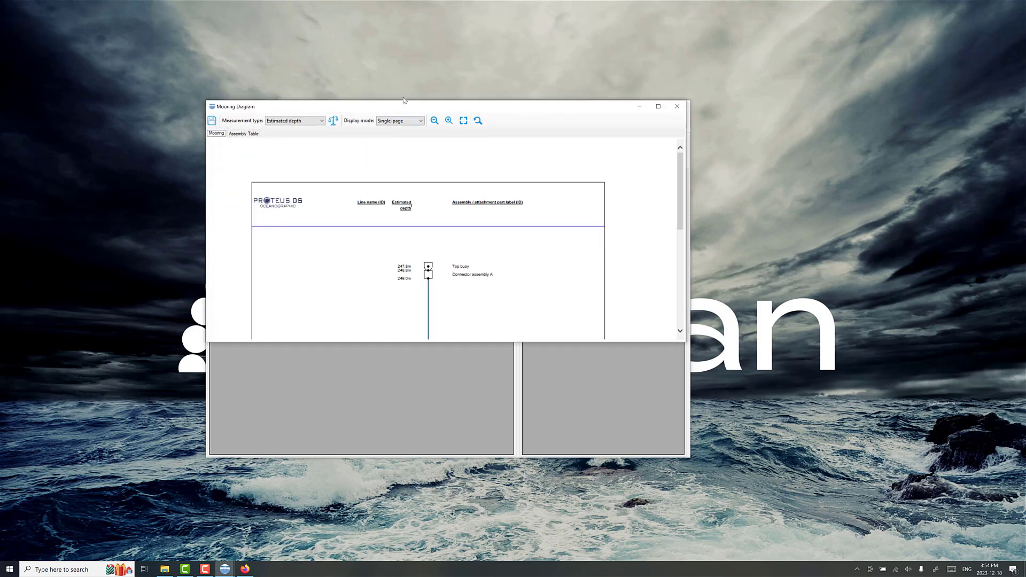
pyautogui.moveTo(836, 293); pyautogui.dragTo(850, 511)
pyautogui.scroll(-1, 647, 381)
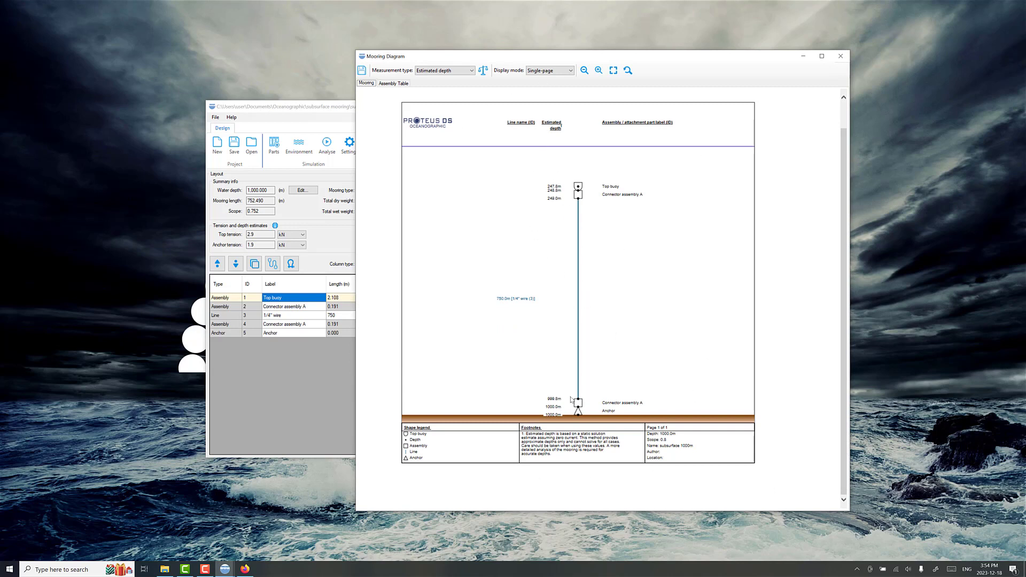
pyautogui.click(842, 58)
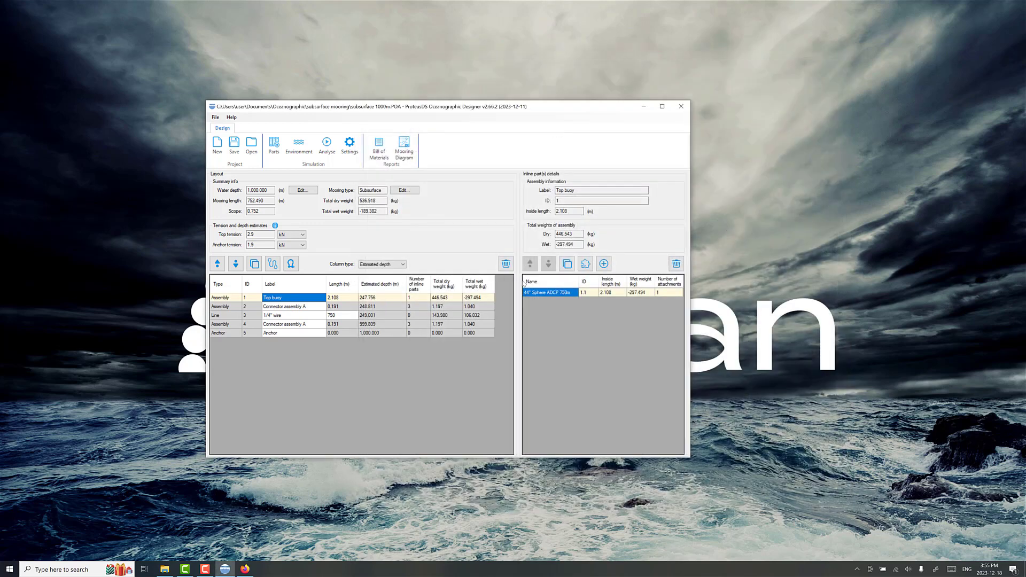
# Step: Set the Default environment case's 250 m current point to 1000 m depth and 0 m/s, and save the project
pyautogui.click(307, 153)
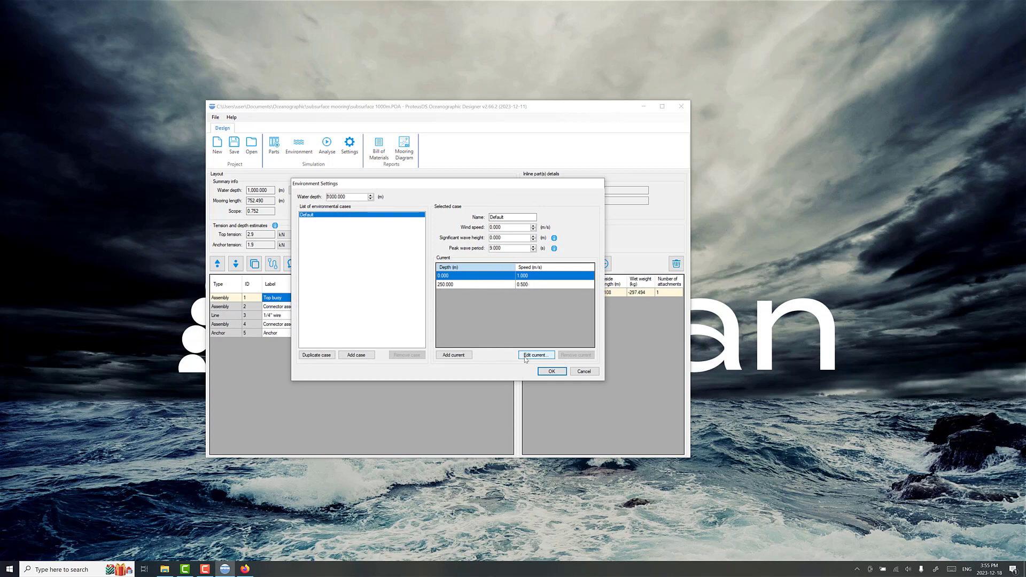
pyautogui.click(532, 286)
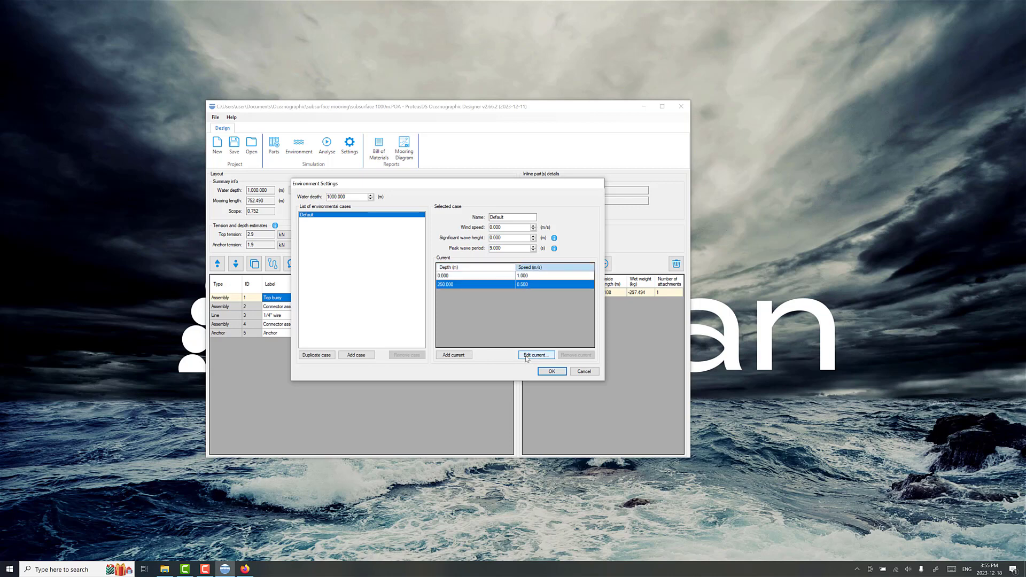
pyautogui.click(532, 355)
pyautogui.click(461, 272)
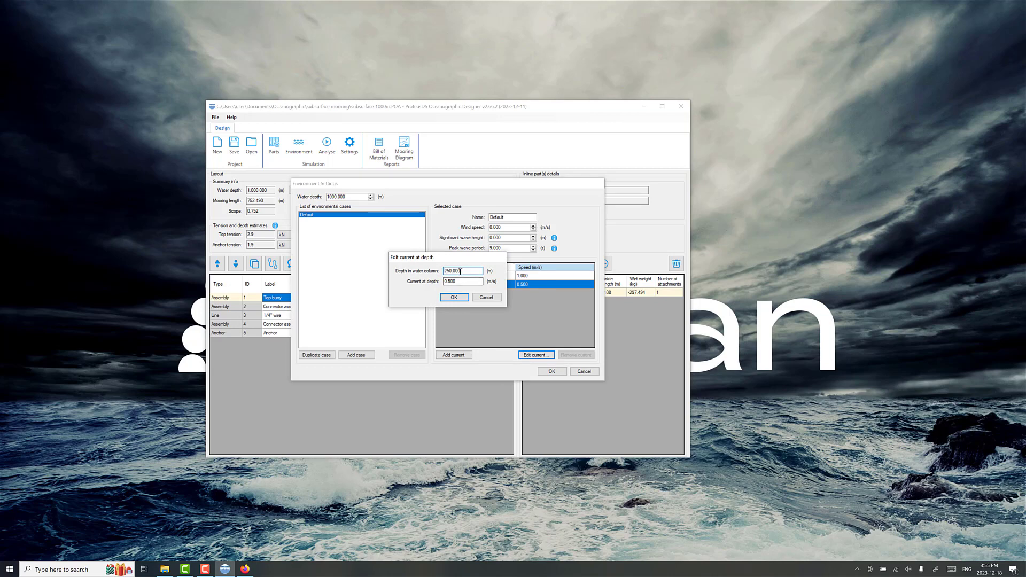
pyautogui.moveTo(461, 271); pyautogui.dragTo(420, 276)
pyautogui.write('10')
pyautogui.moveTo(481, 282); pyautogui.dragTo(435, 284)
pyautogui.write('0')
pyautogui.click(450, 297)
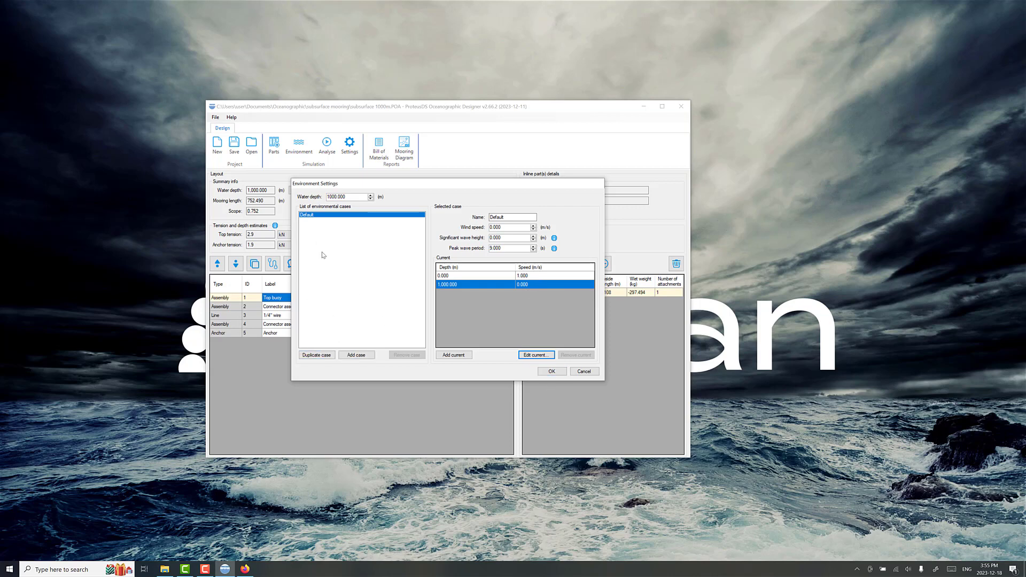
pyautogui.click(552, 372)
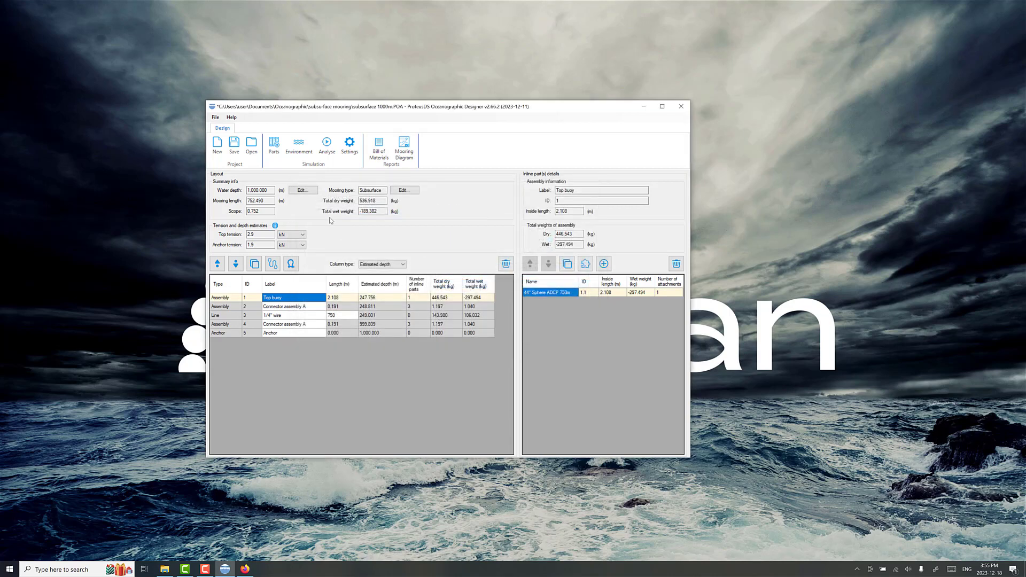
pyautogui.click(236, 152)
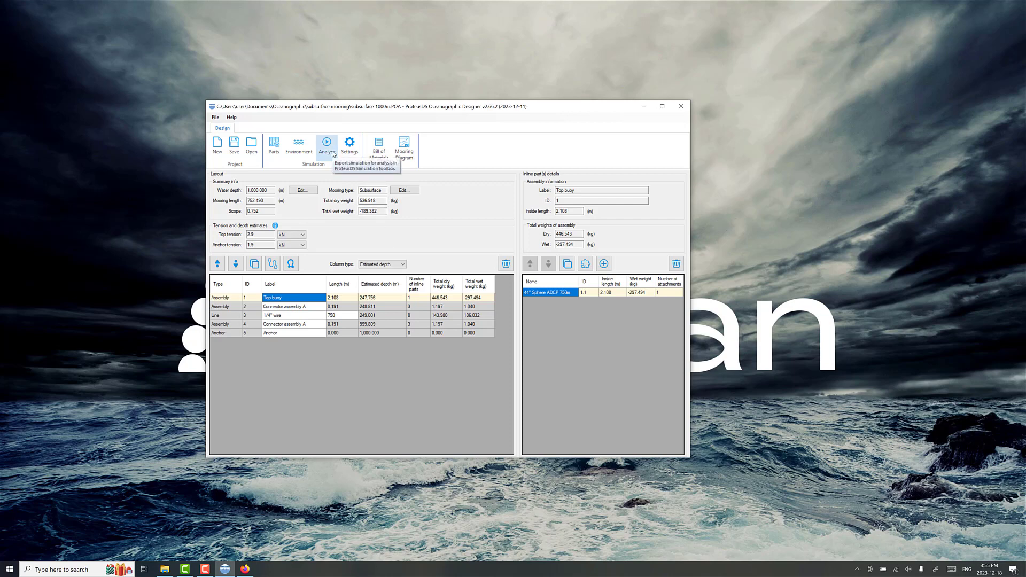
pyautogui.moveTo(397, 108); pyautogui.dragTo(408, 91)
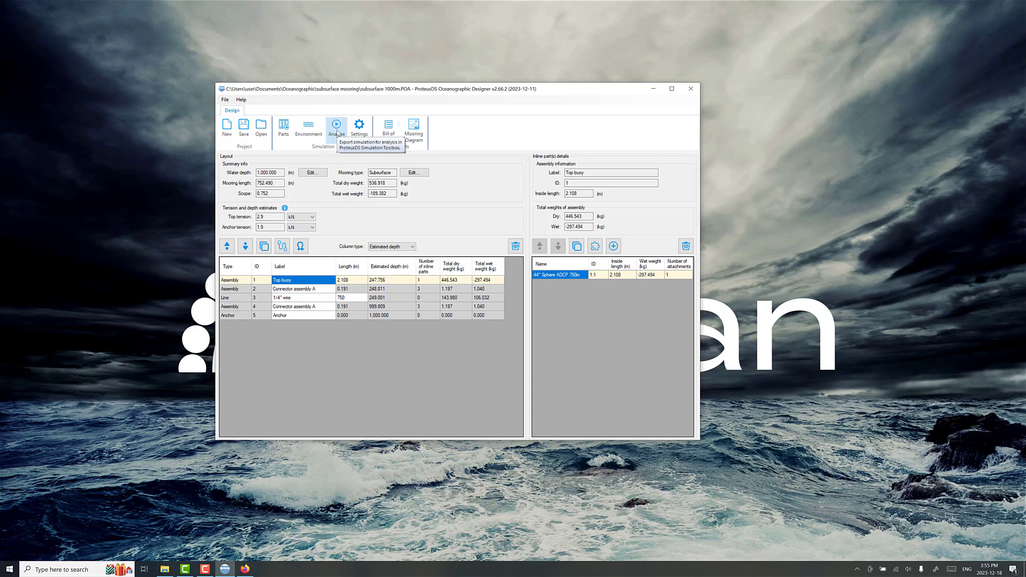
# Step: Export the mooring's Default environment case for static analysis, open it in ProteusDS Simulation Toolbox, and enlarge that window
pyautogui.click(336, 128)
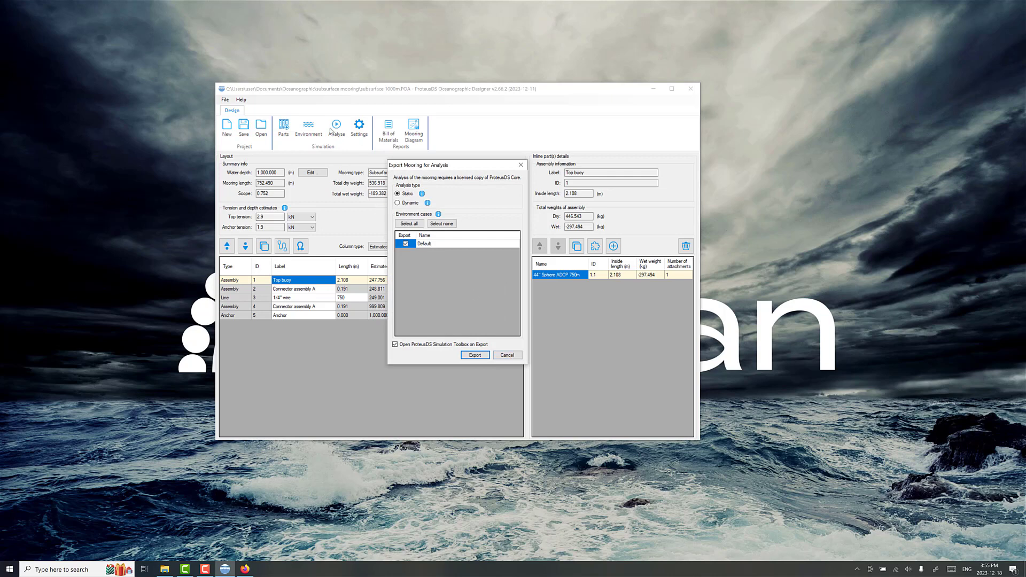
pyautogui.click(474, 356)
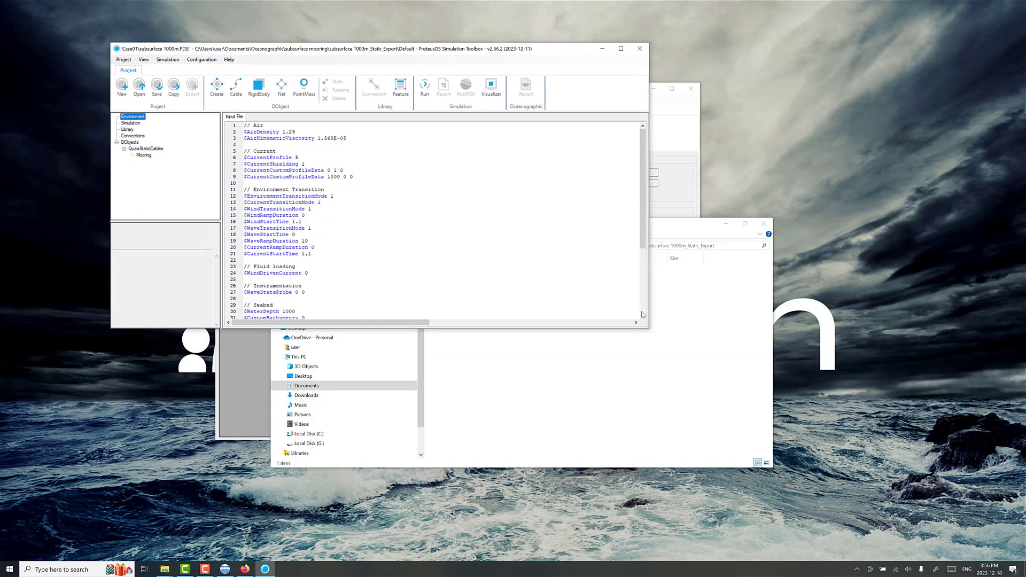
pyautogui.moveTo(648, 330); pyautogui.dragTo(721, 432)
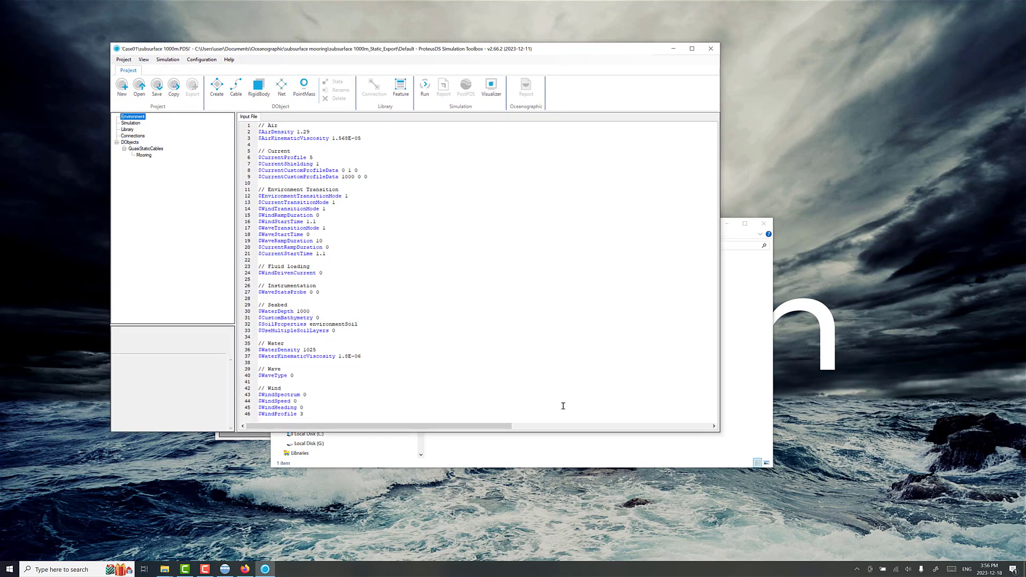
# Step: Open the Mooring object's input file and inspect the mooring layout in the 3D Visualizer beside it
pyautogui.click(145, 155)
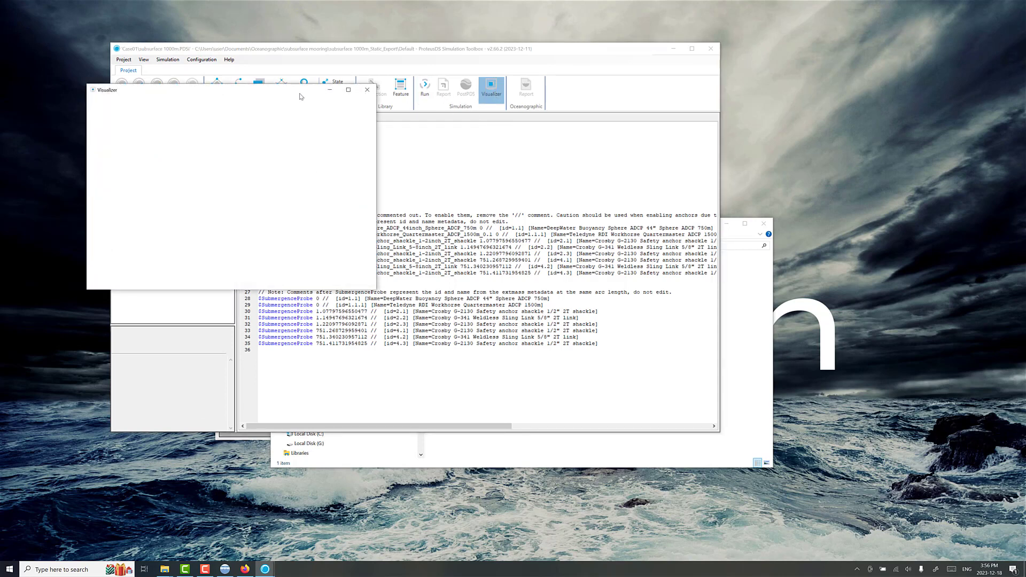
pyautogui.moveTo(665, 172); pyautogui.dragTo(665, 107)
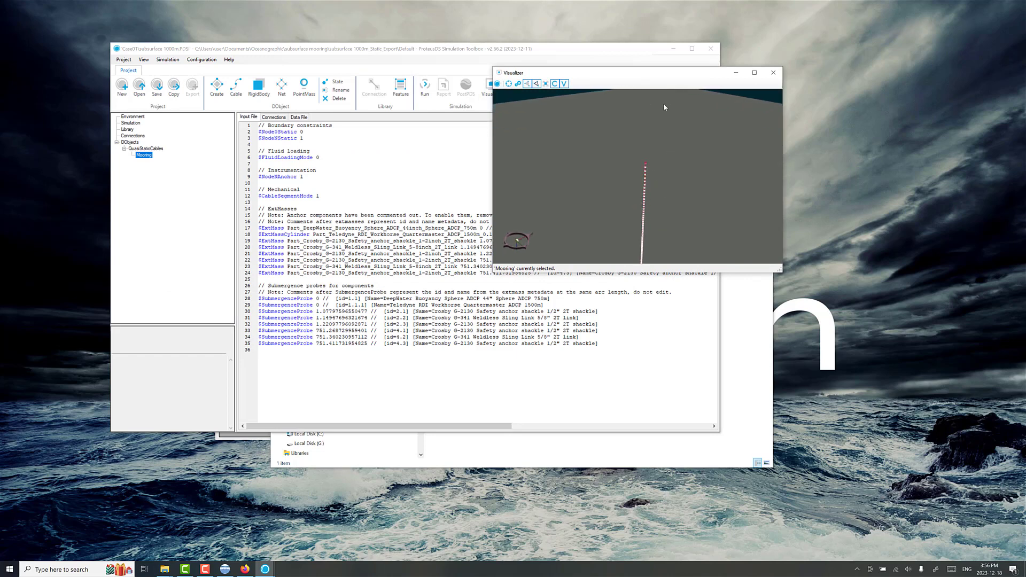
pyautogui.moveTo(643, 174); pyautogui.dragTo(863, 75)
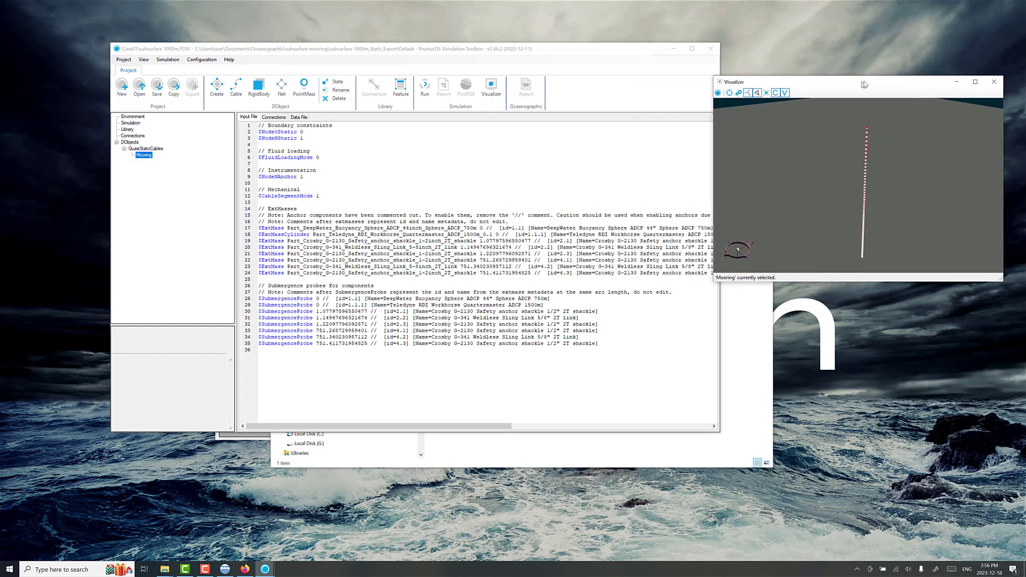
pyautogui.moveTo(860, 149)
pyautogui.mouseDown()
pyautogui.moveTo(865, 122)
pyautogui.moveTo(853, 120)
pyautogui.moveTo(850, 145)
pyautogui.mouseUp()
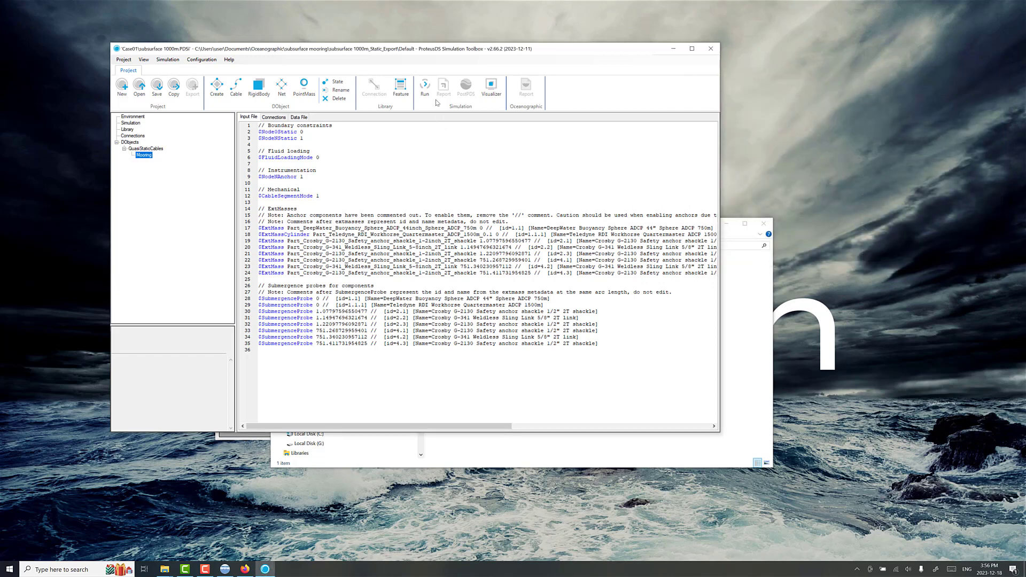
# Step: Run the static simulation and load its results in PostPDS with the default load options
pyautogui.click(425, 86)
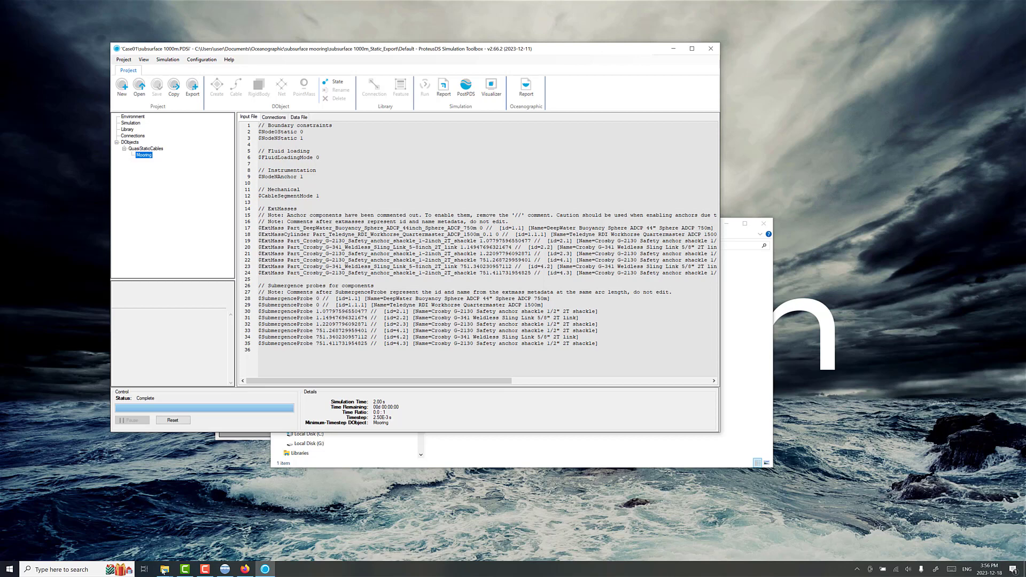
pyautogui.click(467, 89)
pyautogui.click(467, 90)
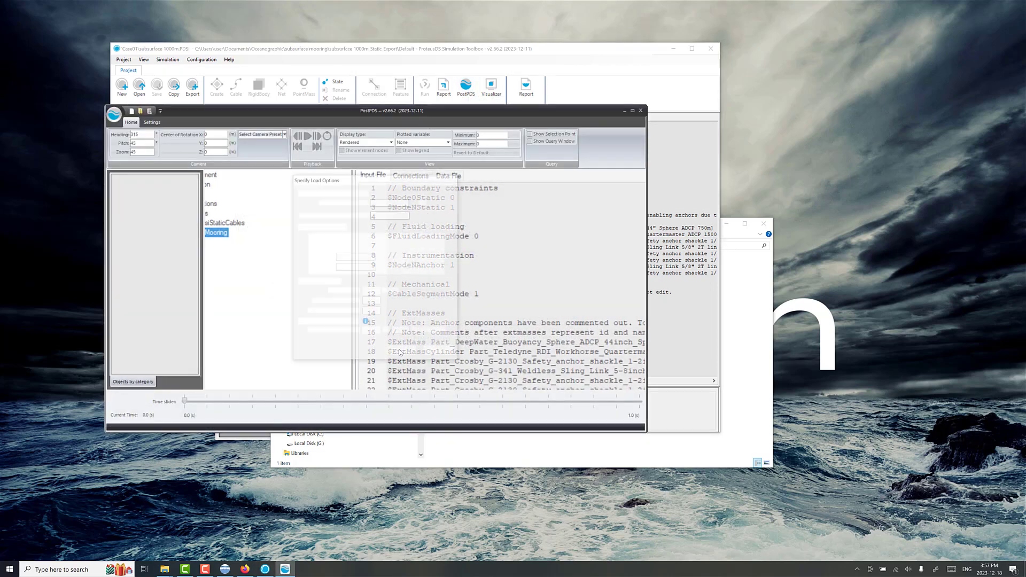
pyautogui.click(401, 353)
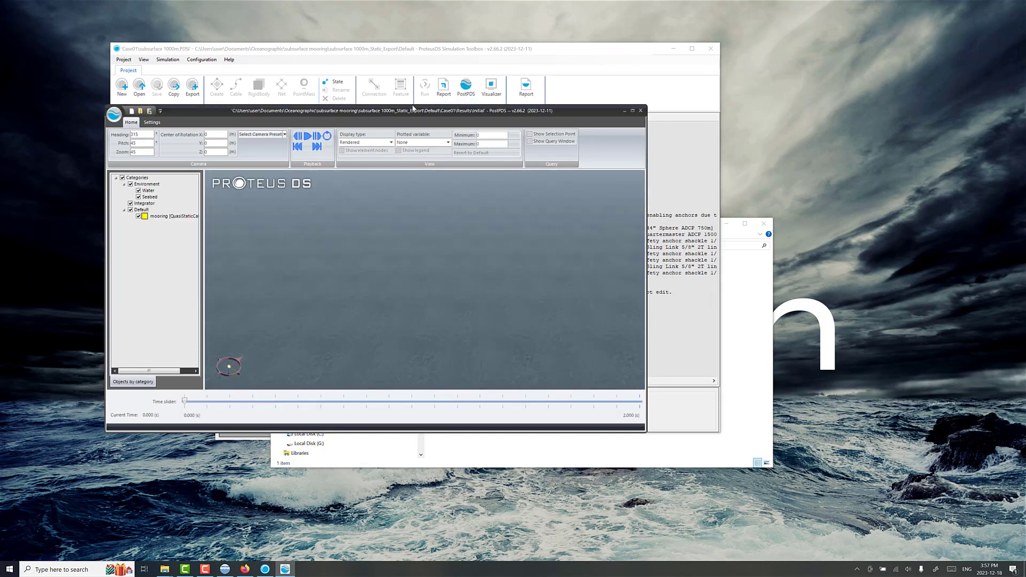
# Step: Switch the results display type from Rendered to Engineering and orient the view to show the mooring line
pyautogui.moveTo(413, 108); pyautogui.dragTo(547, 85)
pyautogui.moveTo(540, 193); pyautogui.dragTo(614, 184)
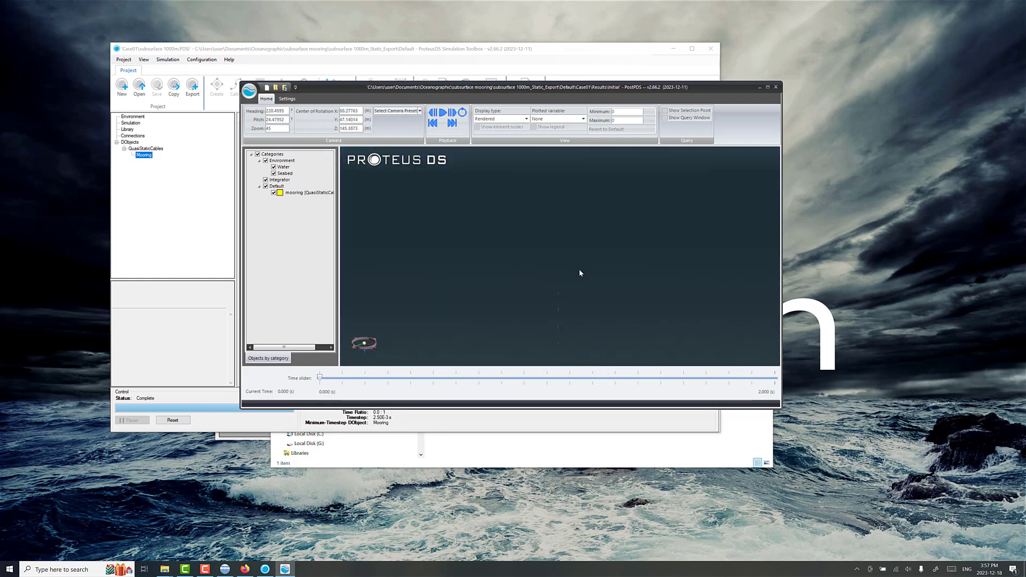
pyautogui.moveTo(580, 273); pyautogui.dragTo(579, 243)
pyautogui.click(489, 120)
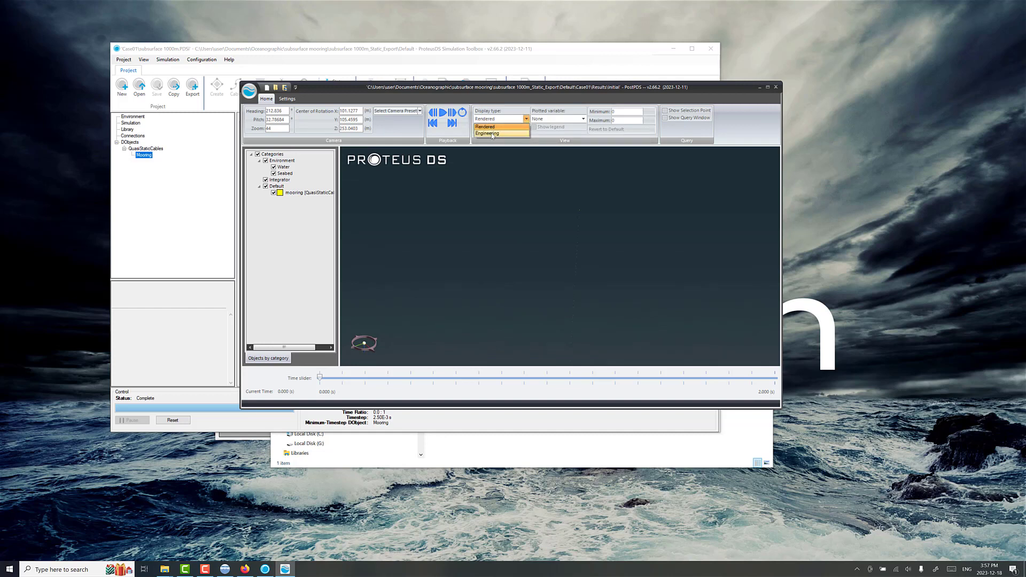
pyautogui.click(492, 135)
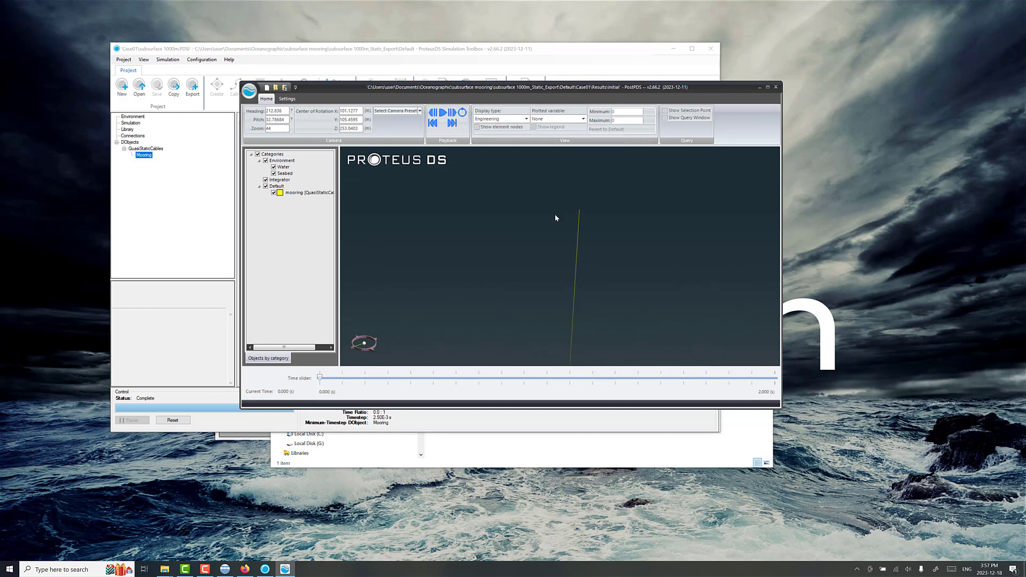
pyautogui.moveTo(561, 231)
pyautogui.mouseDown()
pyautogui.moveTo(579, 253)
pyautogui.moveTo(560, 214)
pyautogui.mouseUp()
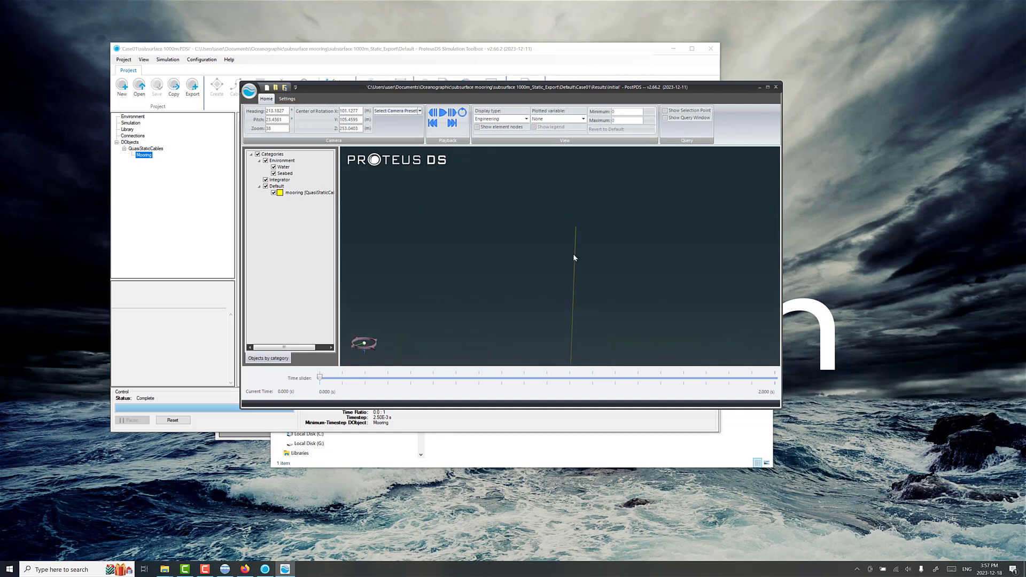
pyautogui.moveTo(573, 254); pyautogui.dragTo(600, 275)
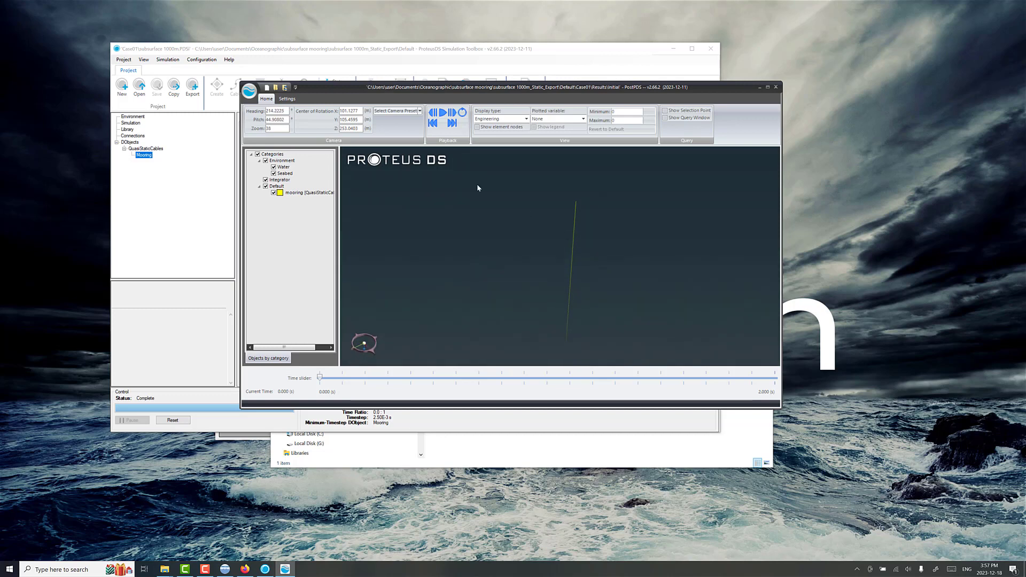
# Step: Turn off the below-water fog and enlarge the results window to view the mooring line up to its top
pyautogui.click(287, 99)
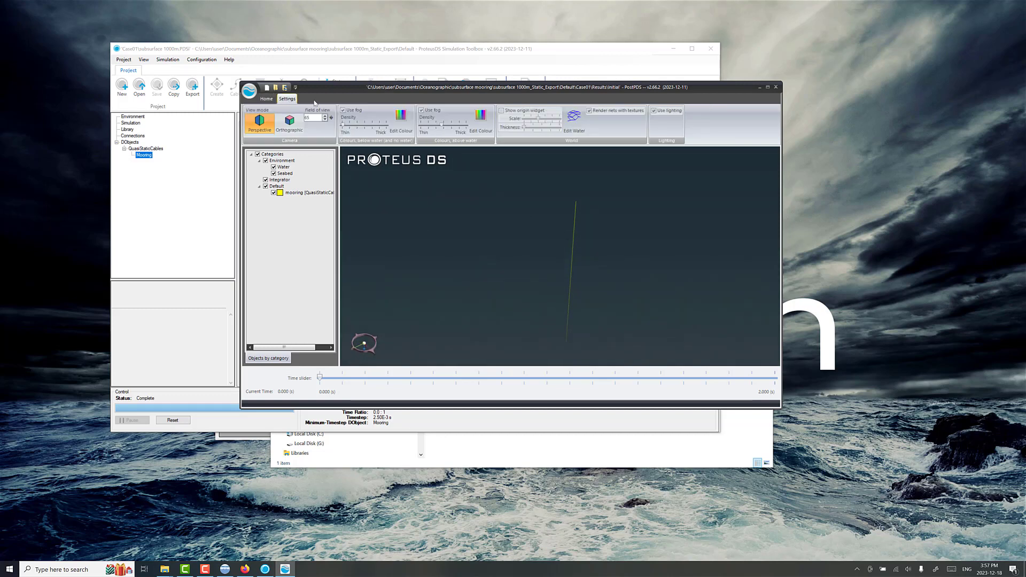
pyautogui.click(343, 111)
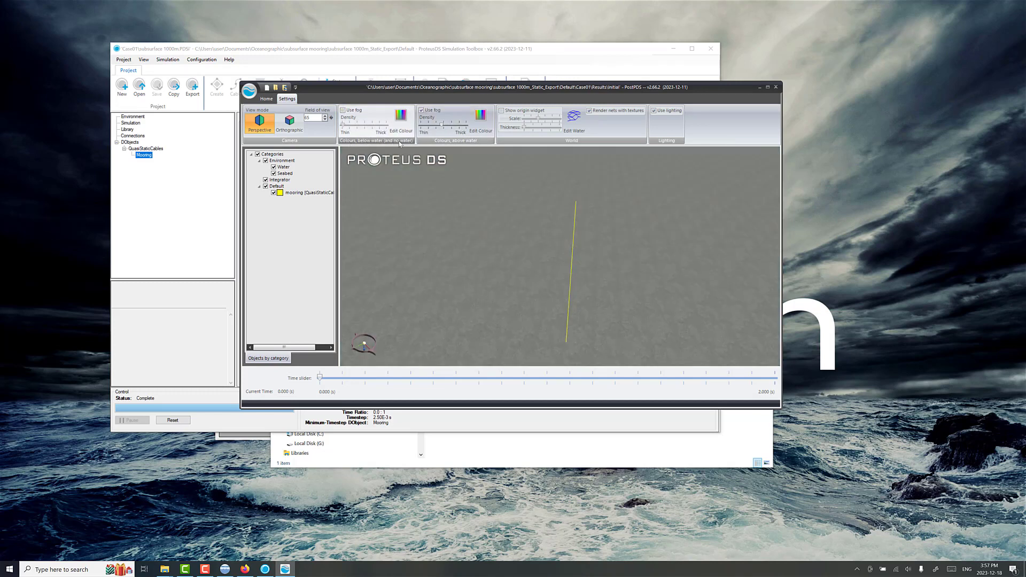
pyautogui.moveTo(520, 214); pyautogui.dragTo(467, 183)
pyautogui.moveTo(518, 220); pyautogui.dragTo(546, 206)
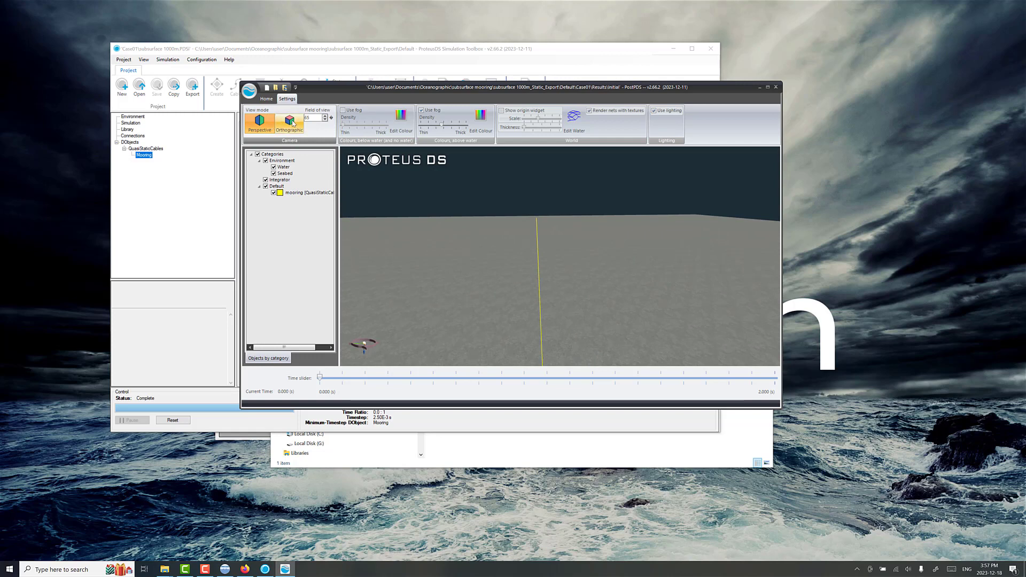
pyautogui.moveTo(784, 413); pyautogui.dragTo(940, 521)
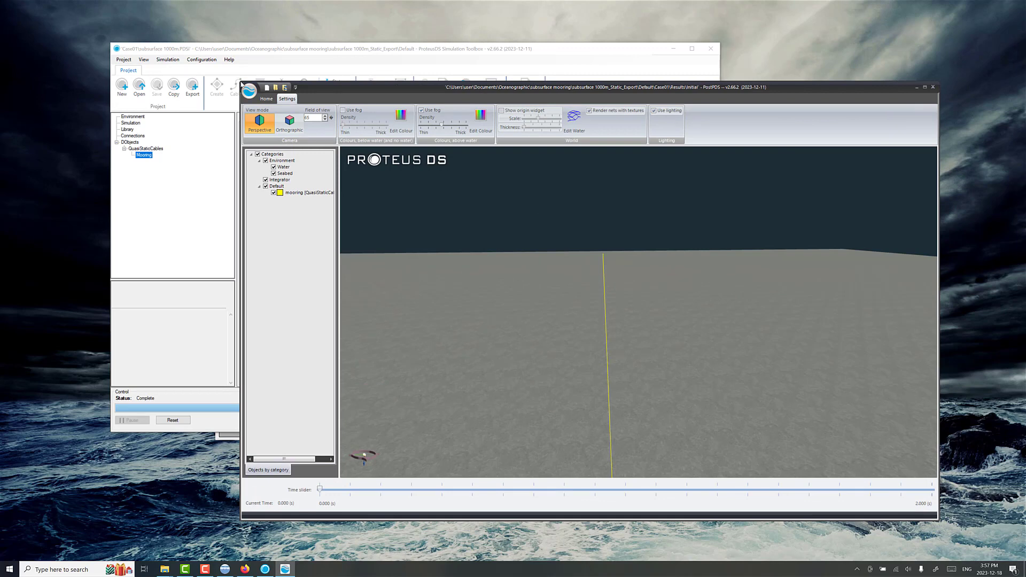
pyautogui.moveTo(313, 89); pyautogui.dragTo(226, 65)
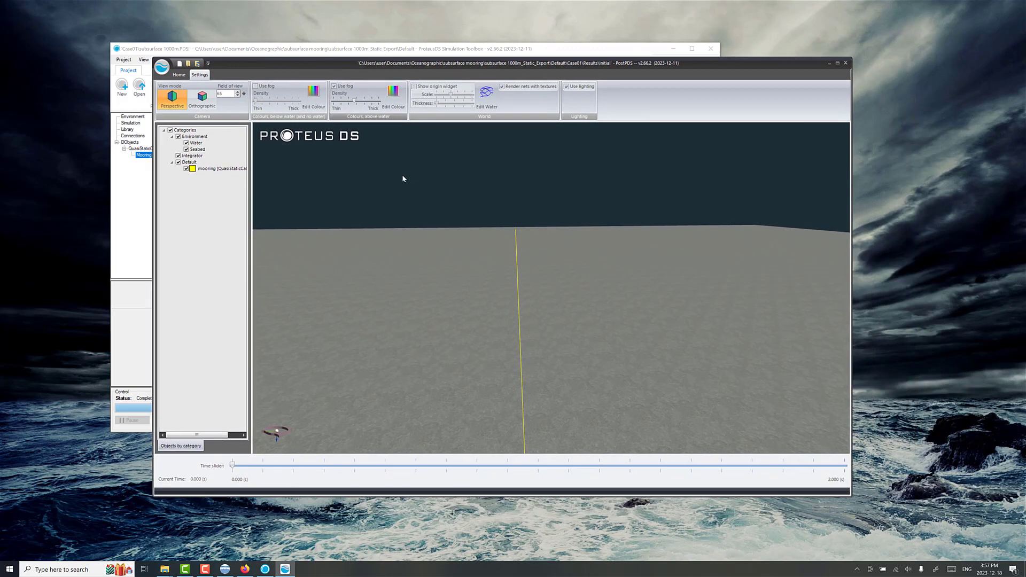
pyautogui.scroll(4, 496, 193)
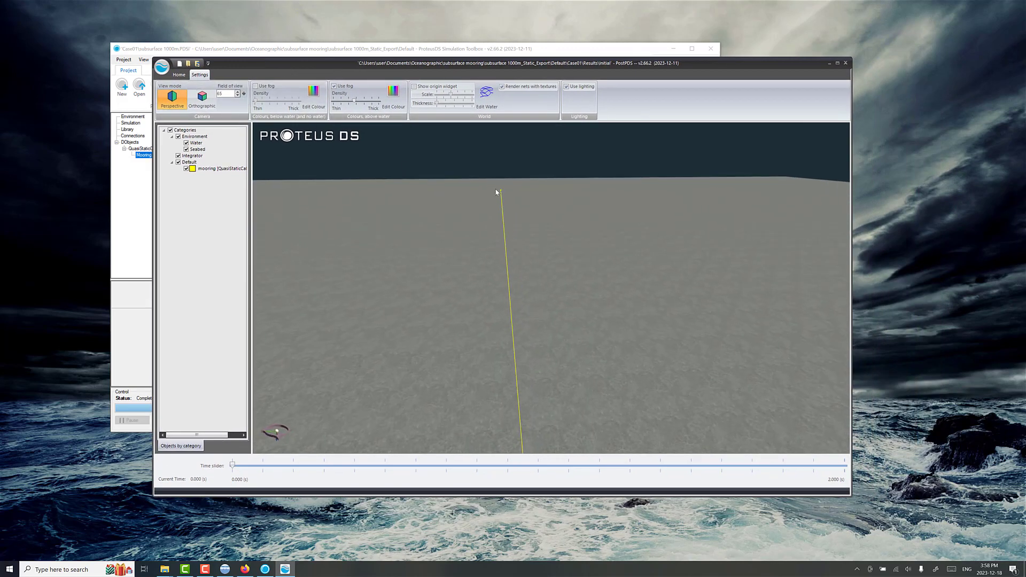
pyautogui.scroll(2, 496, 193)
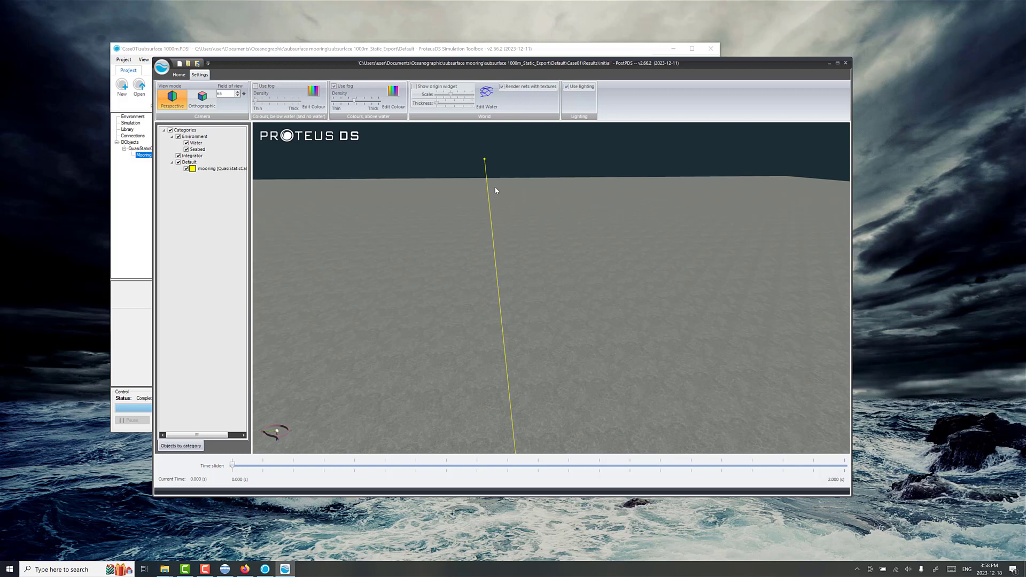
# Step: Switch the results view to orthographic with the West camera preset and frame the mooring between surface and seabed
pyautogui.click(179, 75)
pyautogui.click(200, 74)
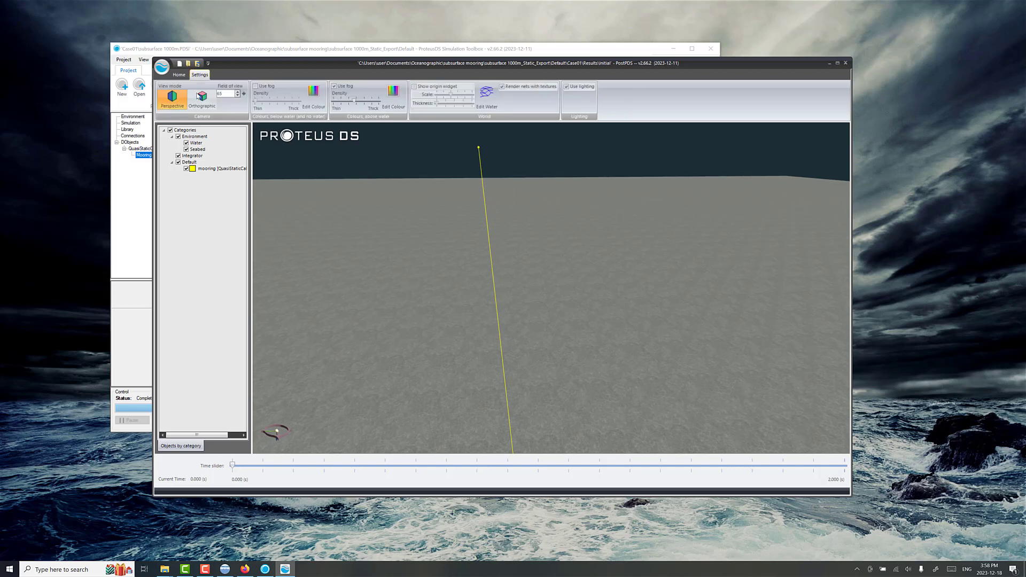
pyautogui.click(202, 99)
pyautogui.click(181, 76)
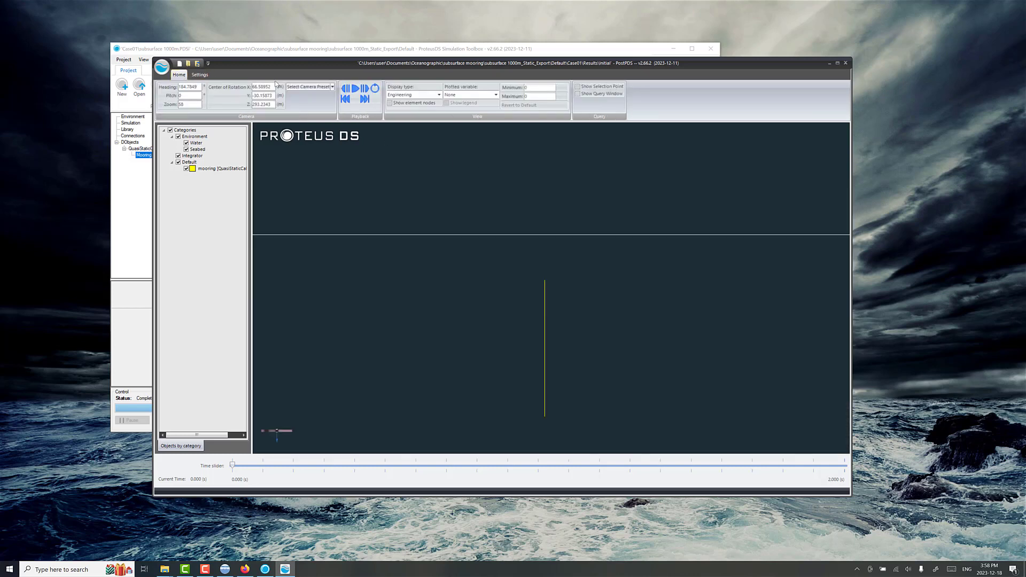
pyautogui.click(301, 87)
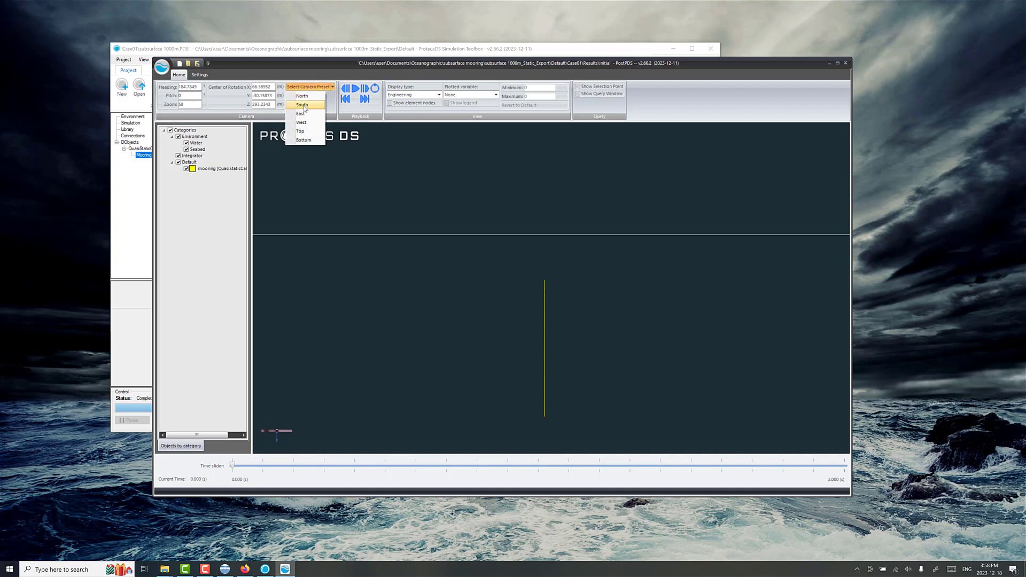
pyautogui.click(301, 122)
pyautogui.scroll(4, 512, 317)
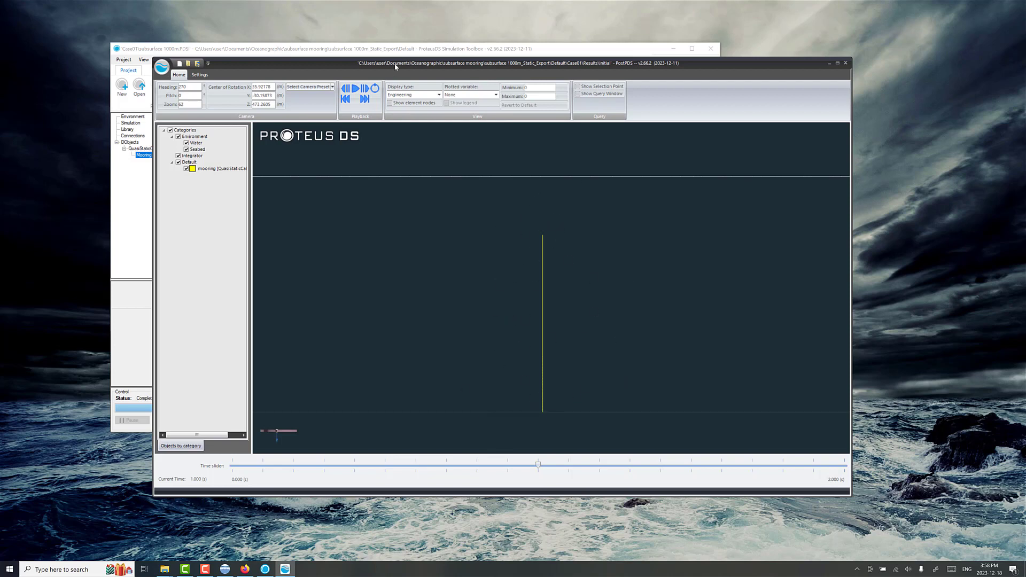
# Step: Advance the results to 2 s, compare the mooring shape with the previous time step, and close PostPDS
pyautogui.click(365, 92)
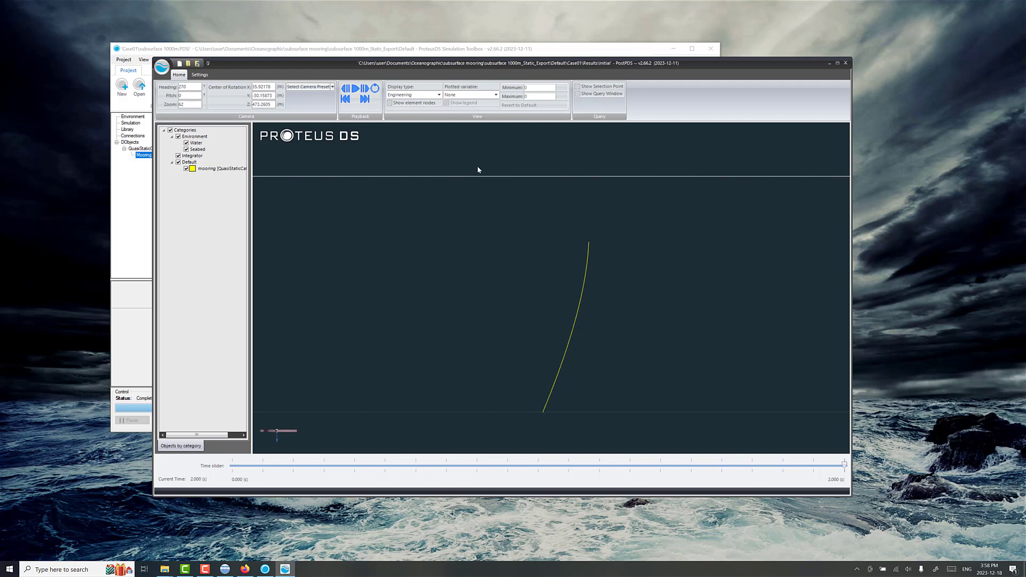
pyautogui.click(346, 89)
pyautogui.click(366, 88)
pyautogui.click(846, 63)
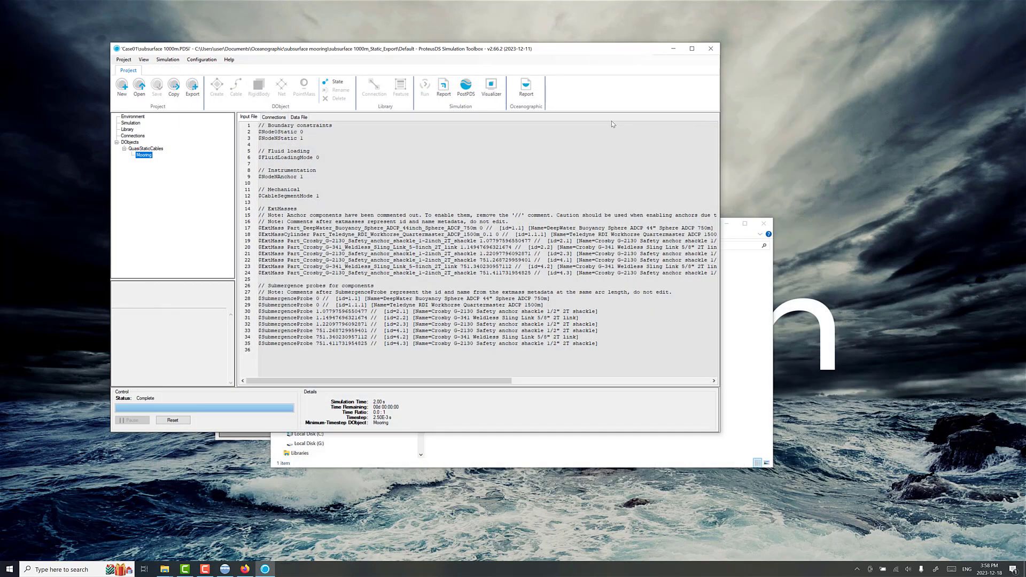
# Step: Generate the oceanographic report with the DeepWater Buoyancy subsurface buoy (1.1) included in the summary, and open it in Excel
pyautogui.click(526, 86)
pyautogui.click(434, 261)
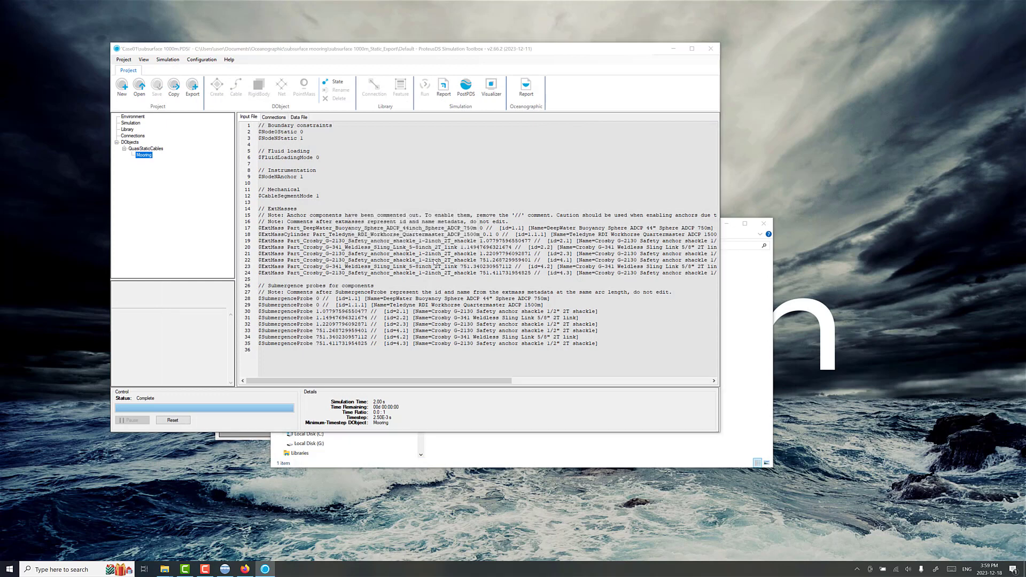
pyautogui.moveTo(244, 38); pyautogui.dragTo(453, 63)
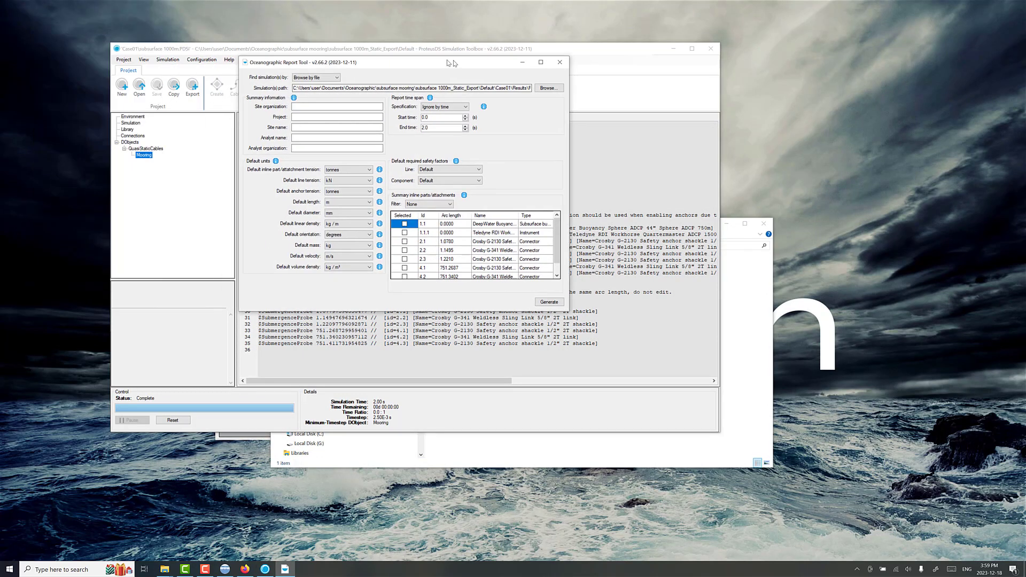
pyautogui.click(411, 225)
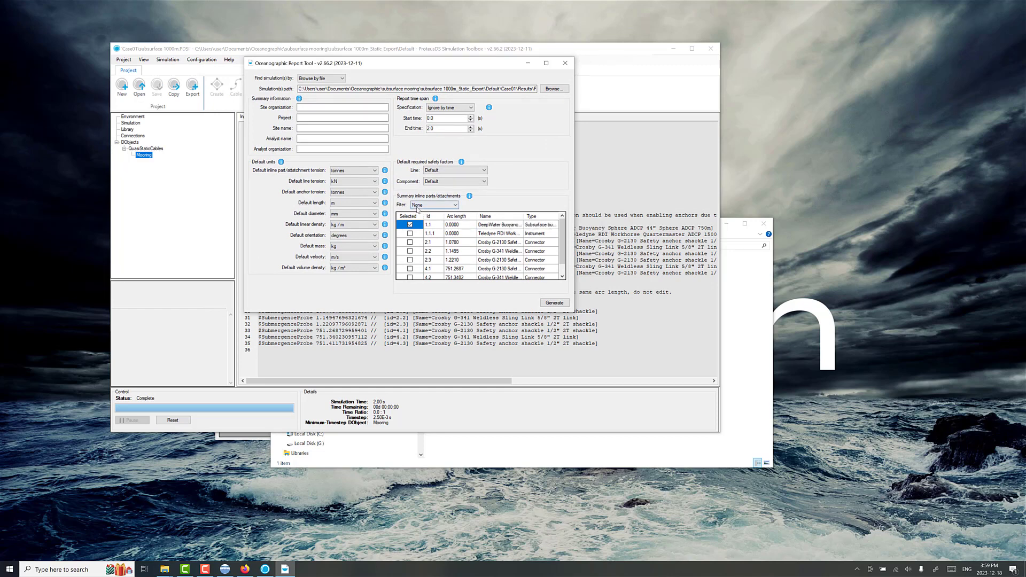
pyautogui.click(560, 301)
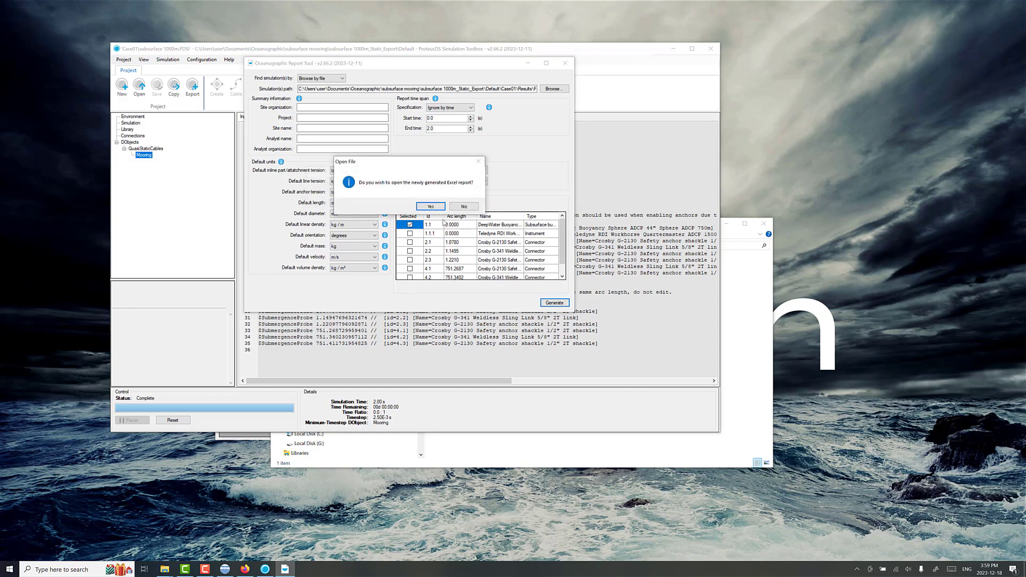
pyautogui.click(432, 206)
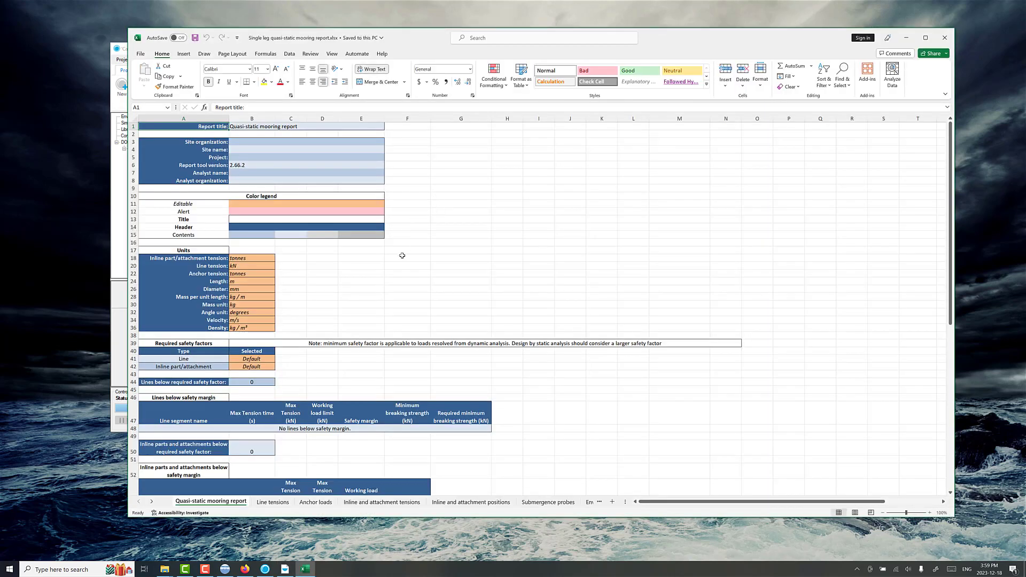
# Step: Set the report's line tension unit to lbf
pyautogui.scroll(-3, 402, 256)
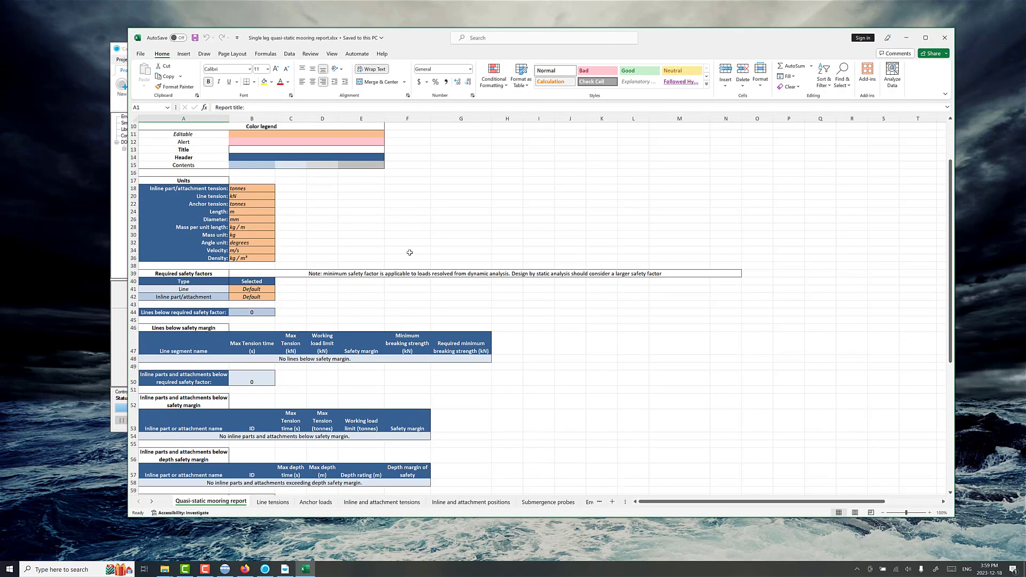
pyautogui.click(258, 198)
pyautogui.click(279, 196)
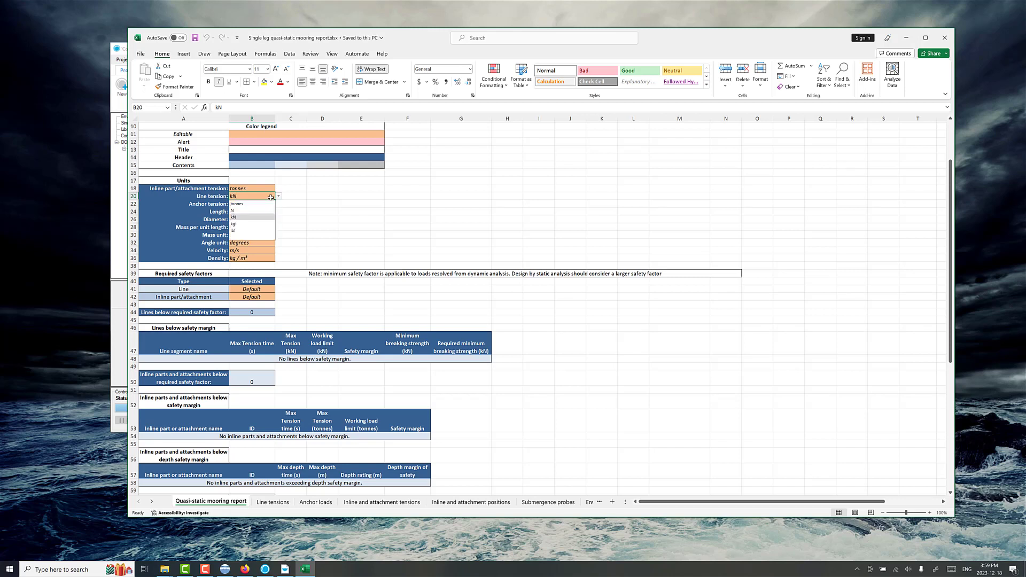
pyautogui.click(252, 230)
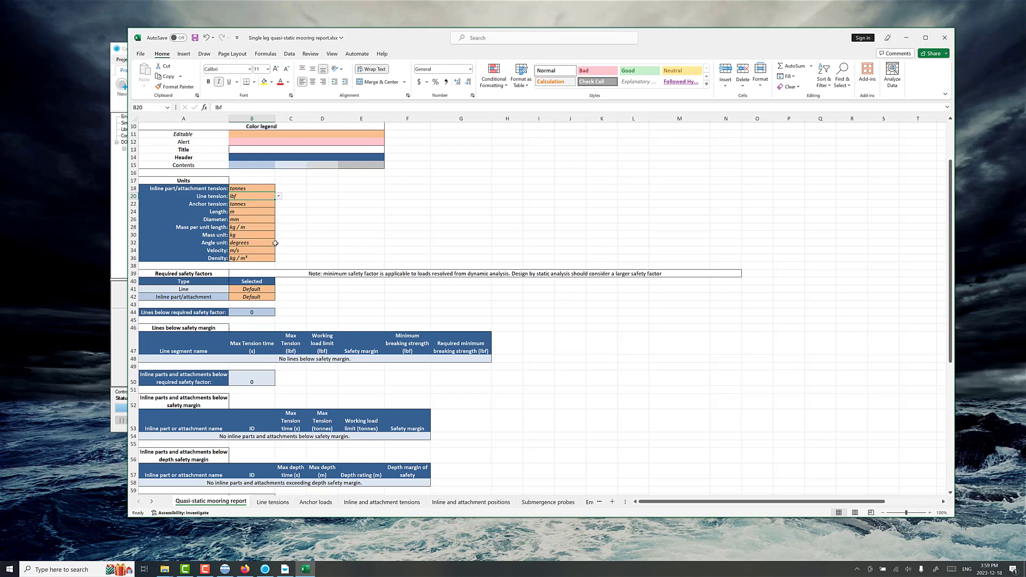
# Step: Set the report's line tension unit to kN
pyautogui.click(278, 196)
pyautogui.click(254, 218)
pyautogui.click(300, 234)
# Step: Examine the report's safety factor, safety margin and depth margin checks for the lines, inline parts and attachments
pyautogui.scroll(-2, 309, 270)
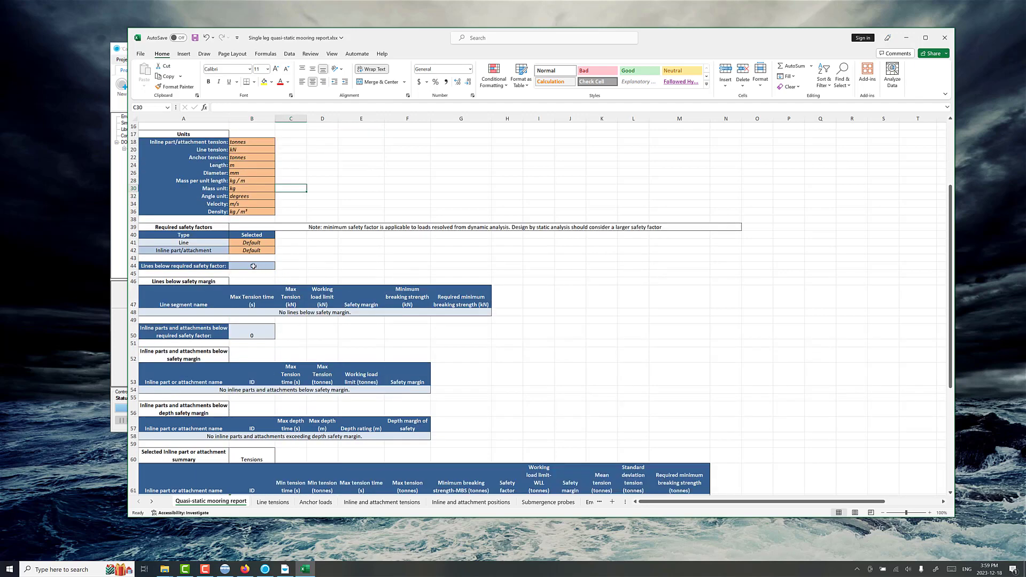
pyautogui.click(256, 332)
pyautogui.scroll(-2, 243, 292)
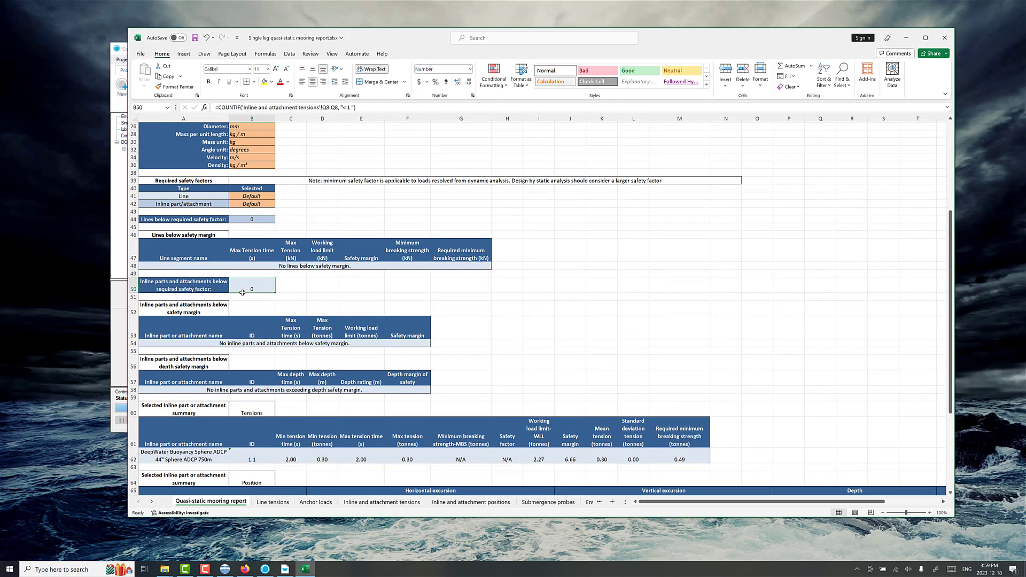
pyautogui.scroll(-1, 243, 292)
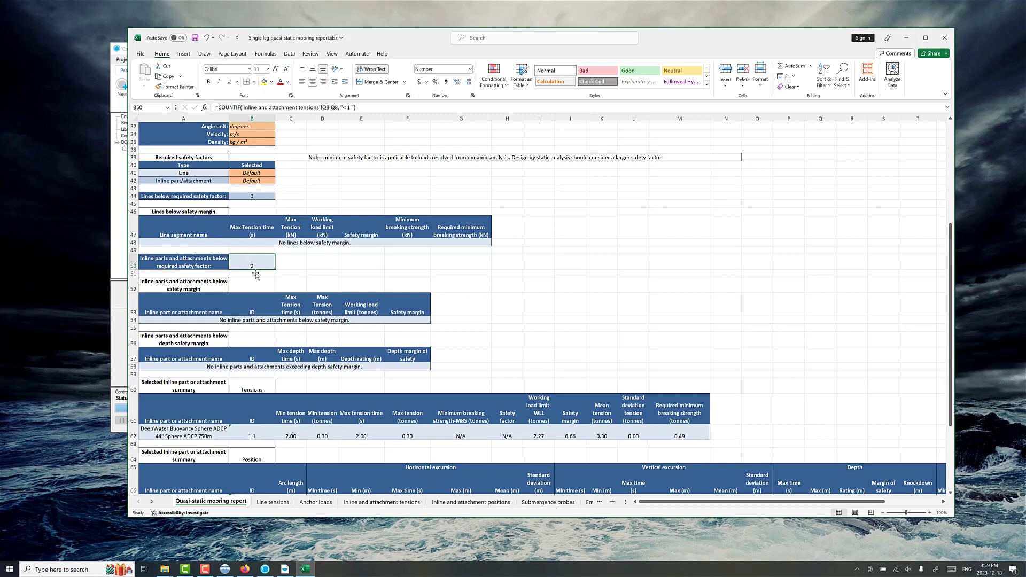
pyautogui.scroll(-5, 257, 278)
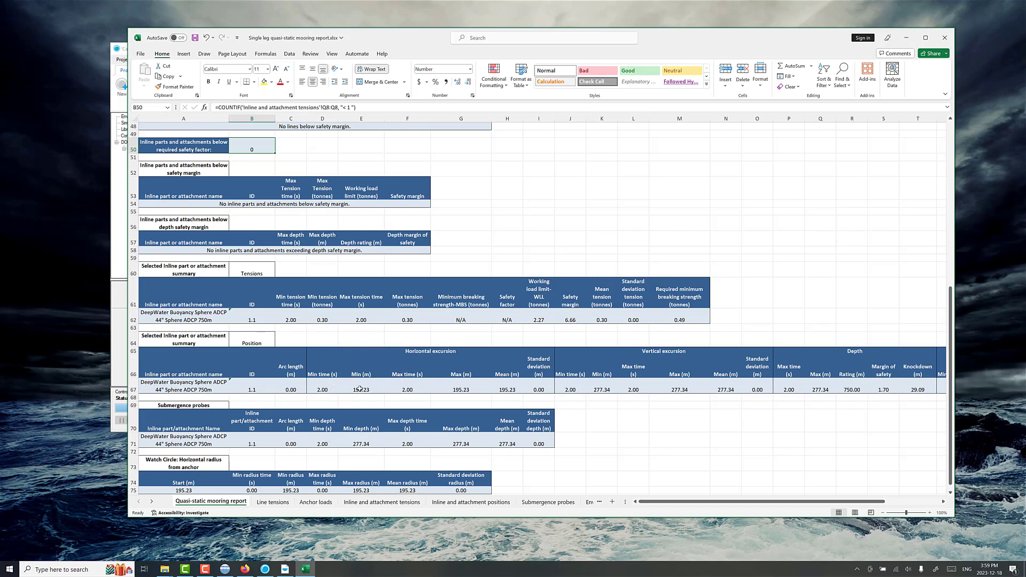
# Step: Examine the subsurface buoy's maximum horizontal excursion, vertical excursion and depth in the position summary
pyautogui.click(327, 388)
pyautogui.scroll(-1, 372, 374)
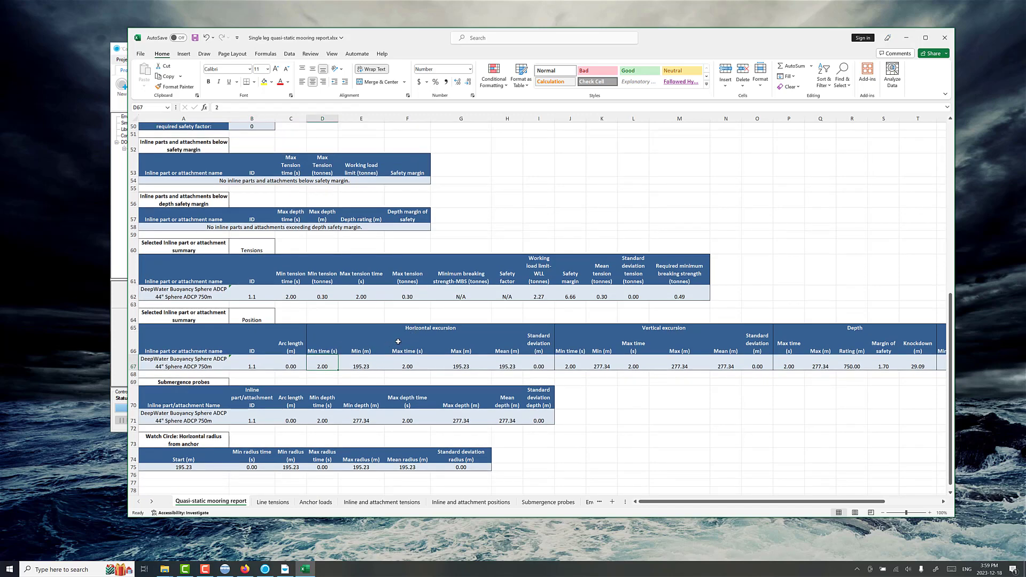
pyautogui.click(198, 368)
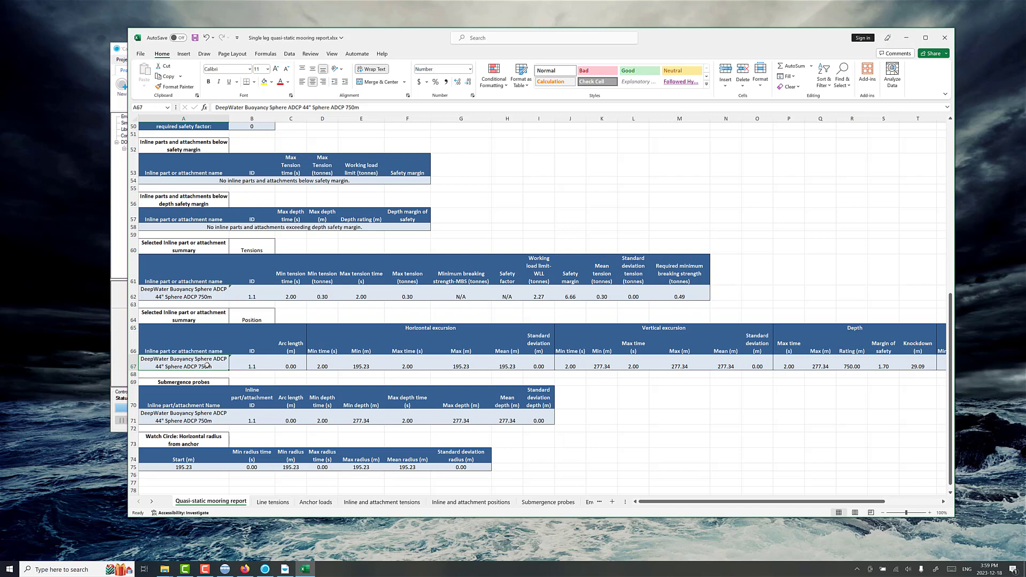
pyautogui.click(461, 366)
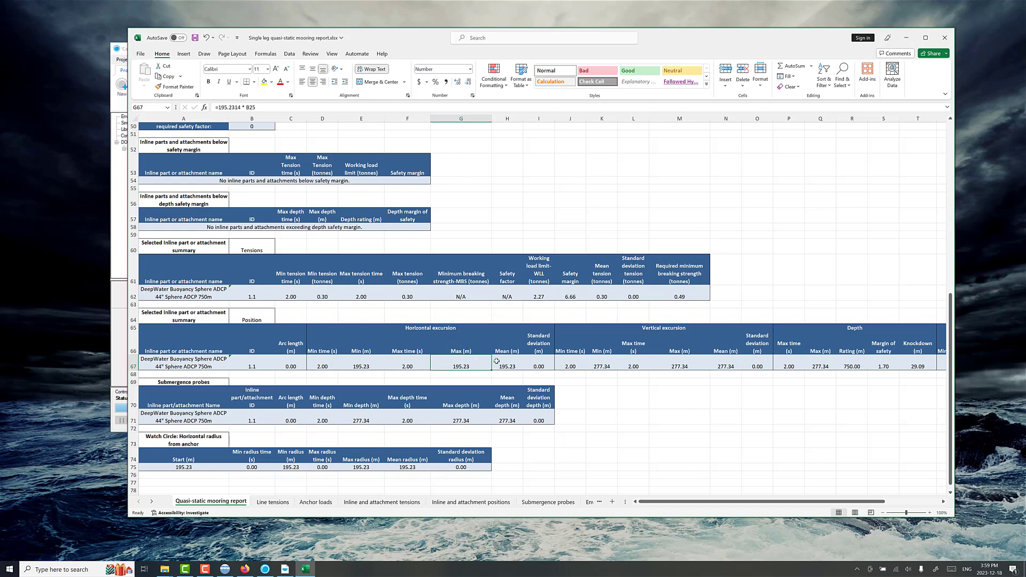
pyautogui.click(683, 366)
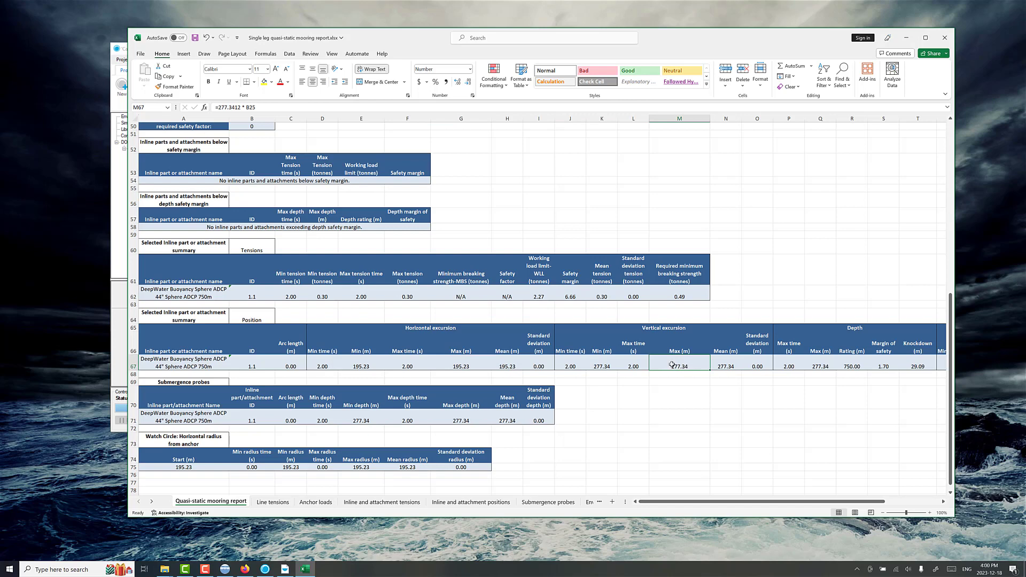
pyautogui.click(812, 362)
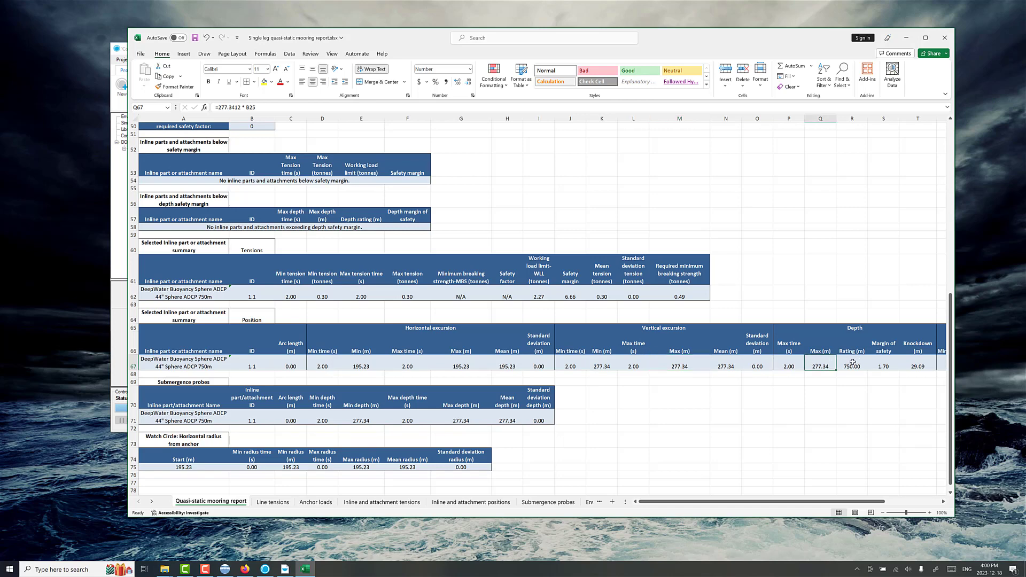
# Step: Examine the subsurface buoy's depth rating, knockdown and maximum angle in the position summary
pyautogui.hscroll(2, 839, 361)
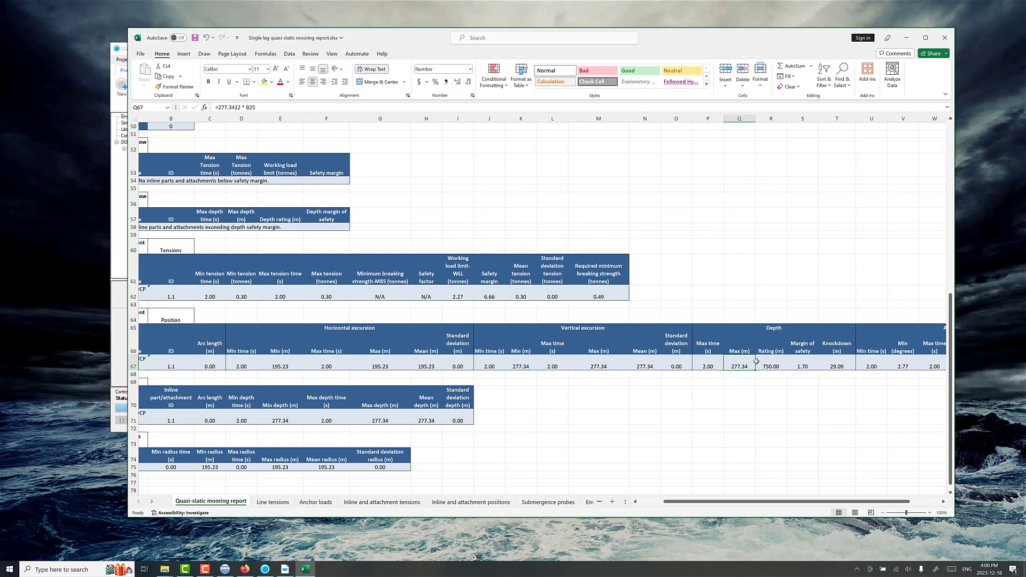
pyautogui.hscroll(2, 665, 355)
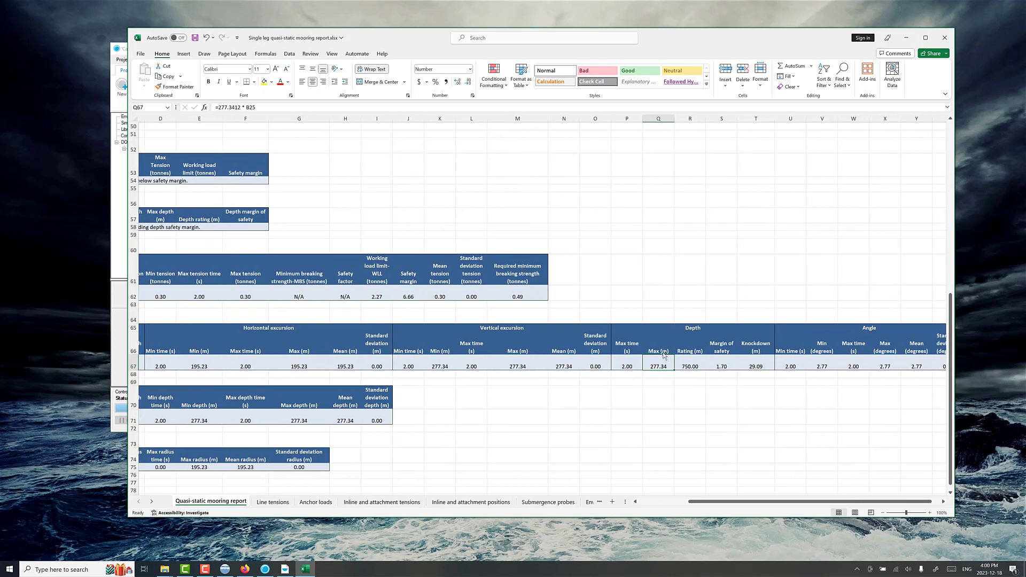
pyautogui.click(747, 366)
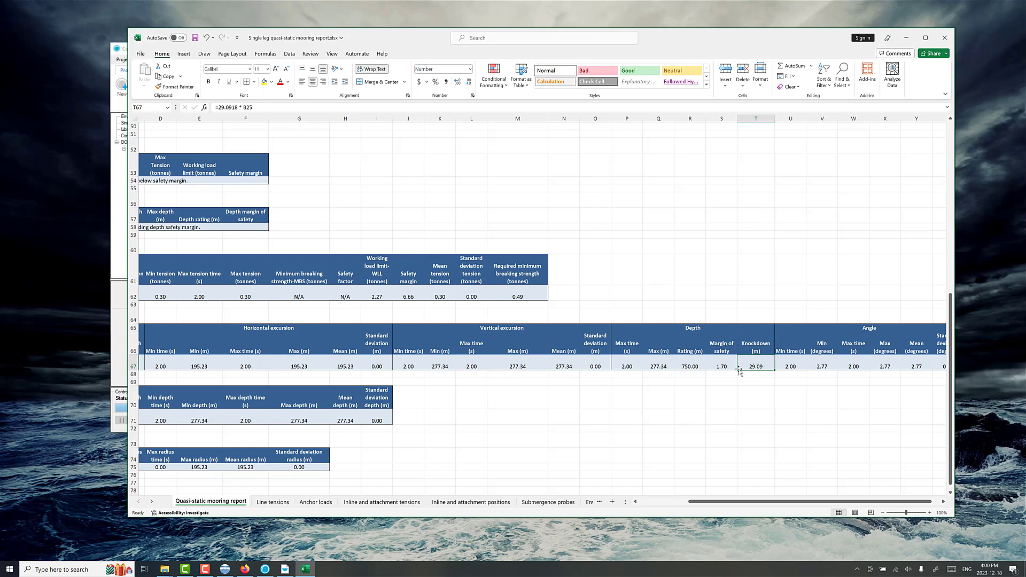
pyautogui.hscroll(2, 741, 368)
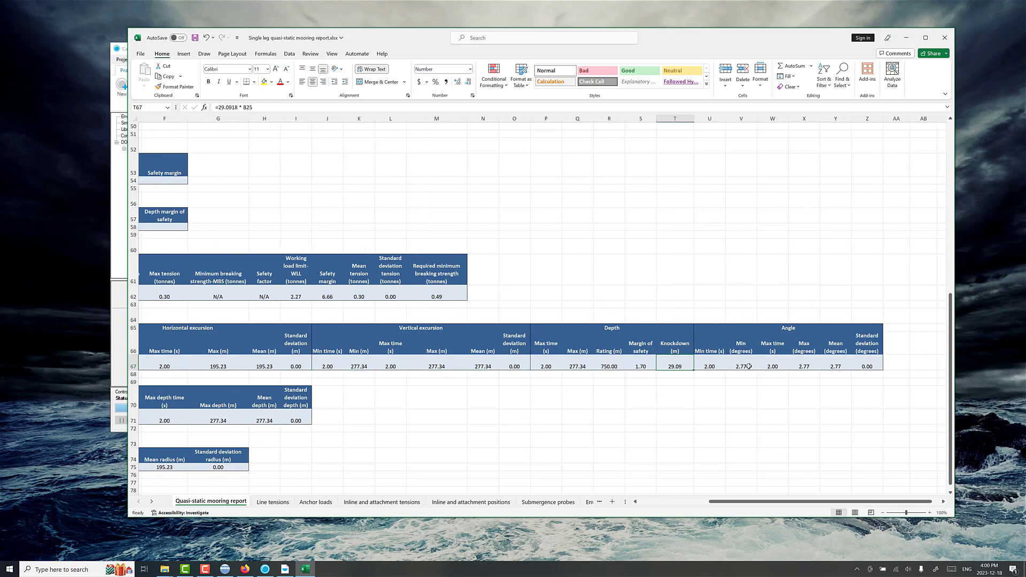
pyautogui.click(832, 365)
pyautogui.click(815, 366)
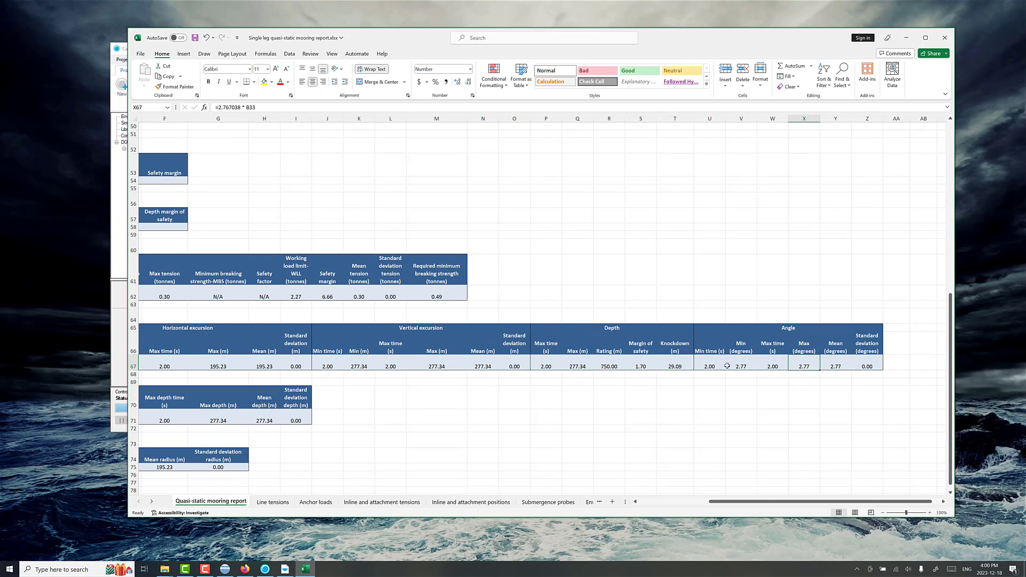
pyautogui.click(685, 366)
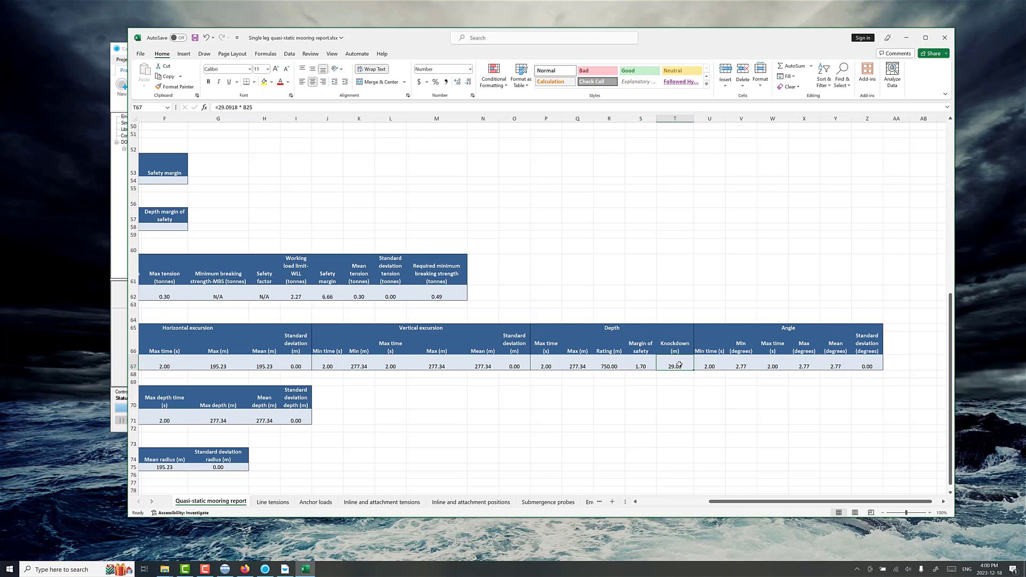
pyautogui.hscroll(-4, 680, 363)
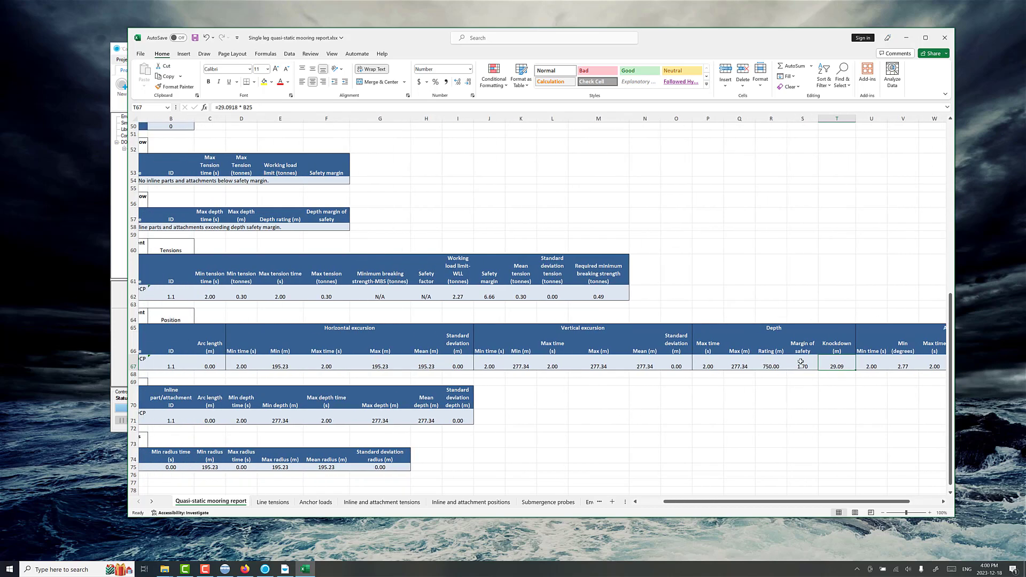
pyautogui.hscroll(-2, 418, 385)
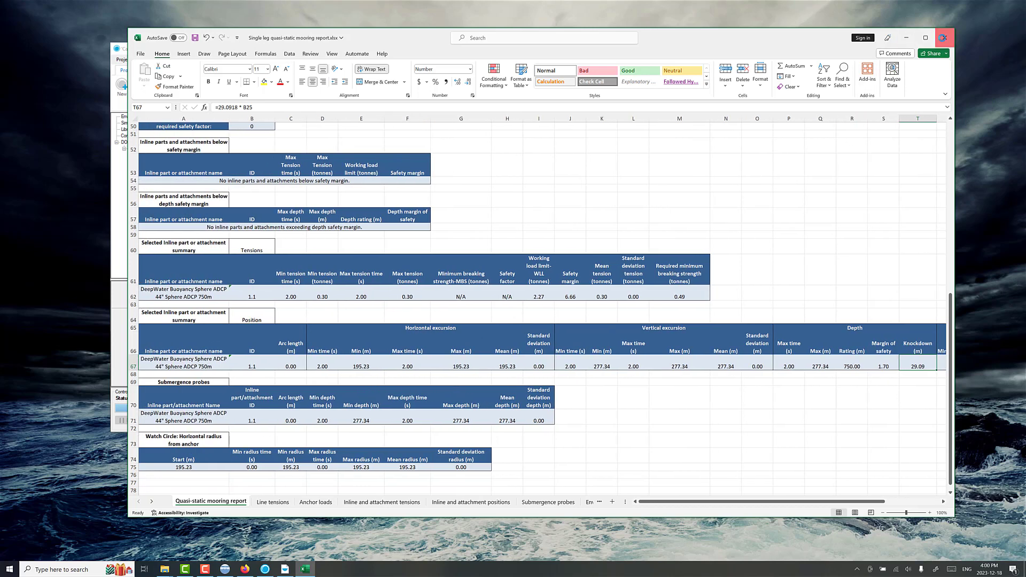
# Step: Close the Excel report, the Oceanographic Report Tool and the ProteusDS Simulation Toolbox
pyautogui.click(943, 37)
pyautogui.click(522, 295)
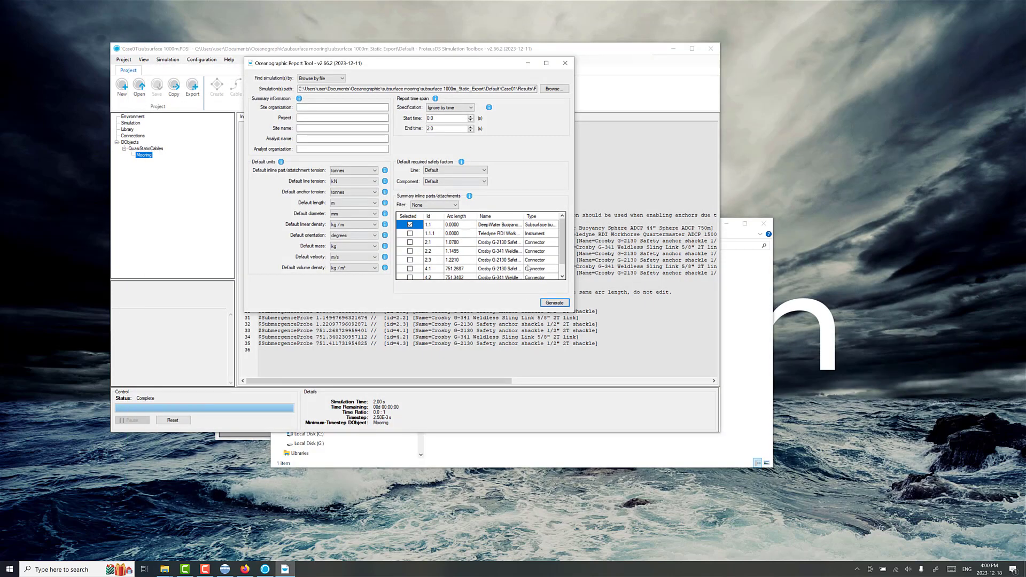
pyautogui.click(565, 63)
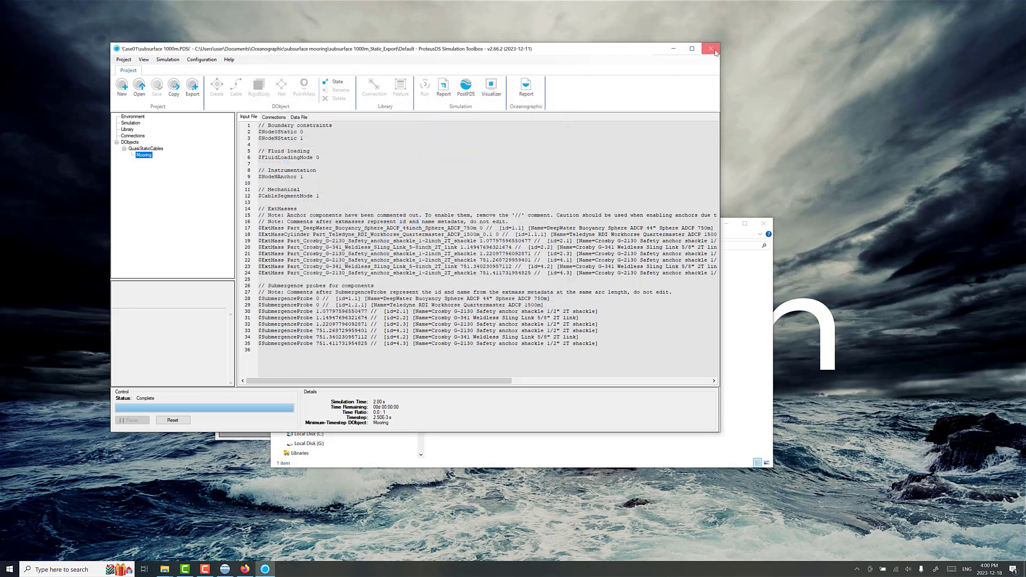
pyautogui.click(711, 48)
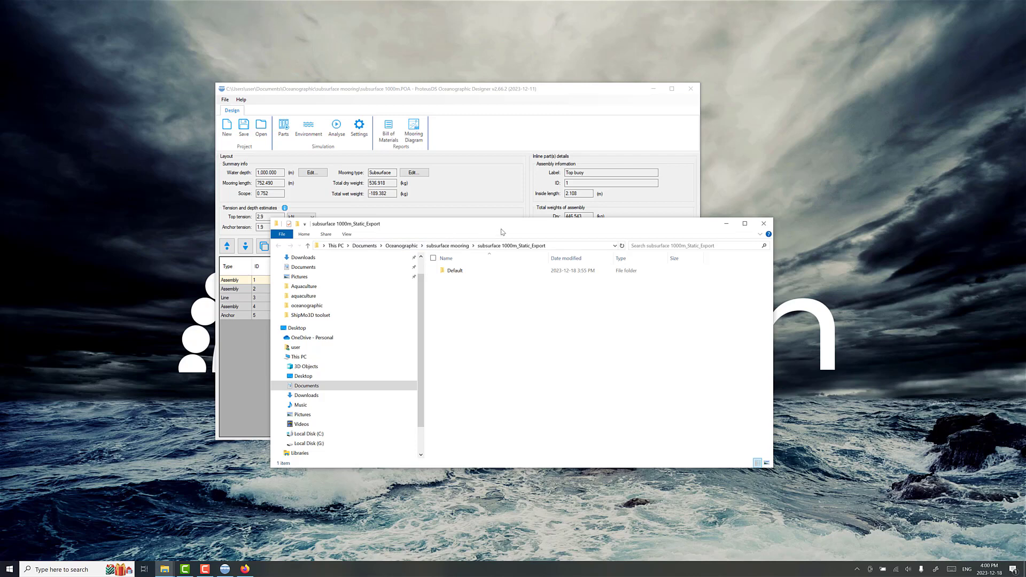
# Step: Go up to the subsurface mooring folder in File Explorer, and save the mooring project in ProteusDS Oceanographic Designer
pyautogui.moveTo(500, 227); pyautogui.dragTo(571, 225)
pyautogui.click(517, 243)
pyautogui.click(343, 279)
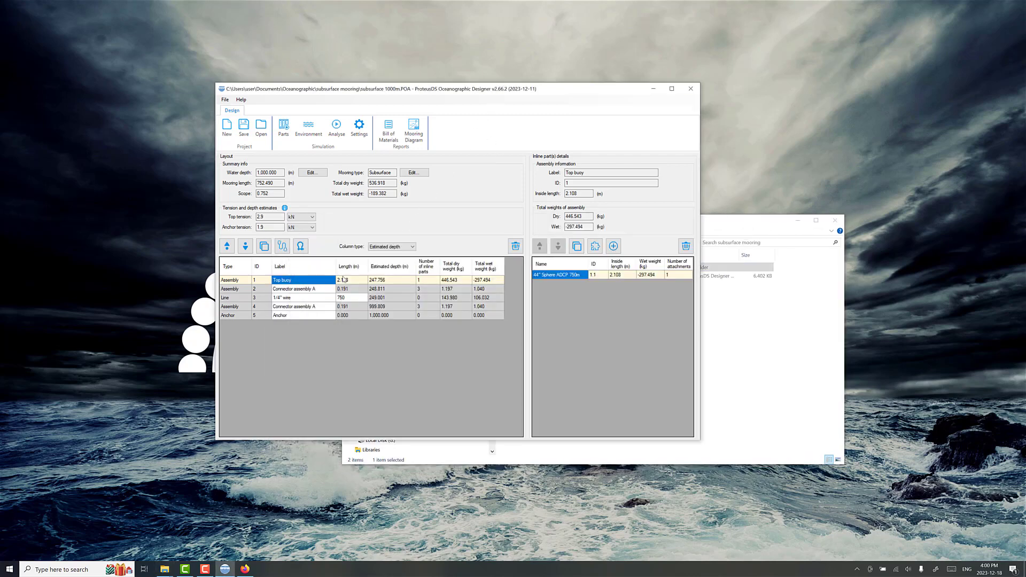
pyautogui.click(243, 127)
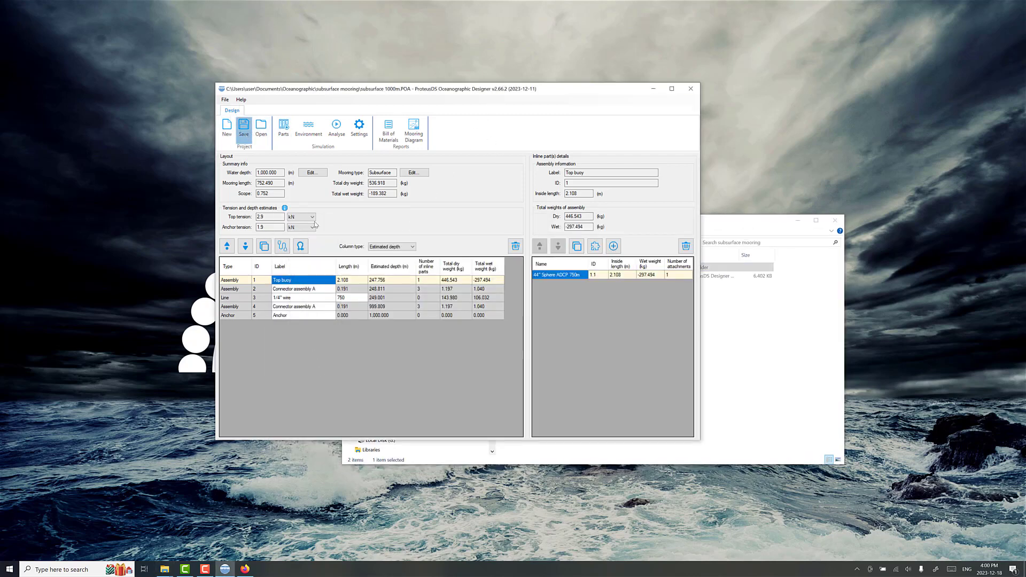
# Step: Replace the Top buoy assembly's 44" Sphere ADCP 750m with the DeepWater Buoyancy 49" Sphere ADCP 750m from the parts library
pyautogui.click(685, 248)
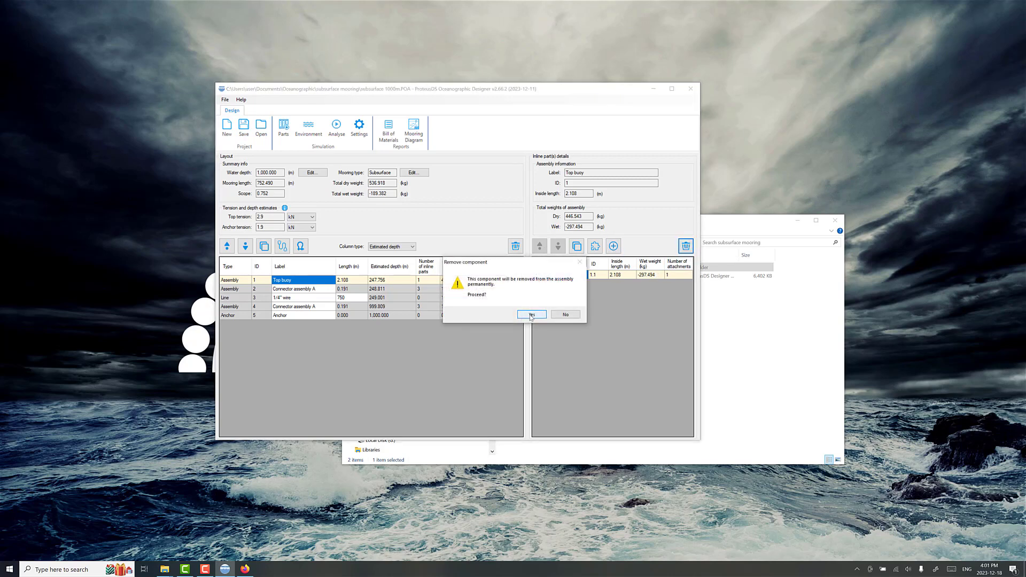
pyautogui.click(531, 315)
pyautogui.click(613, 246)
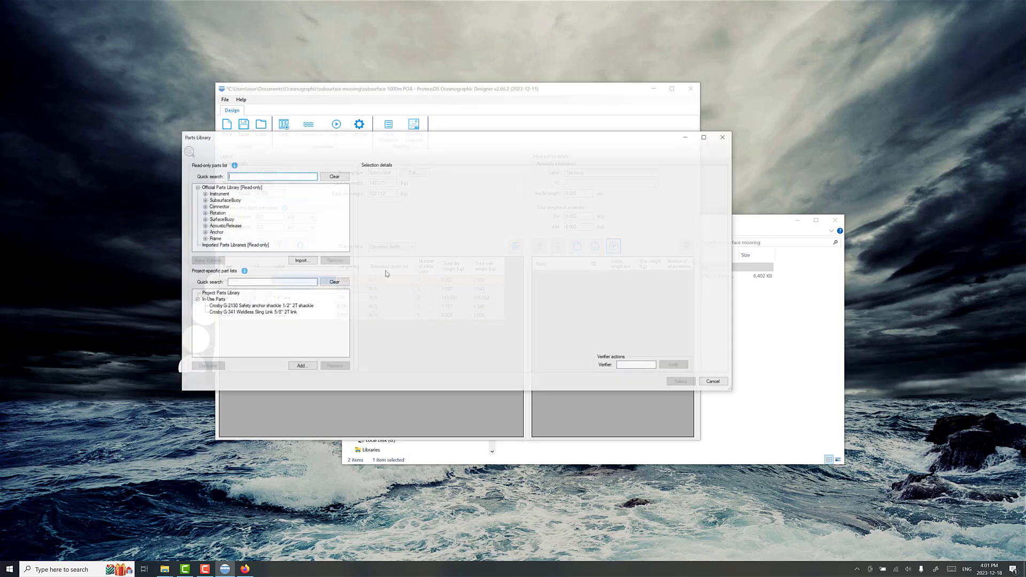
pyautogui.click(205, 200)
pyautogui.click(213, 206)
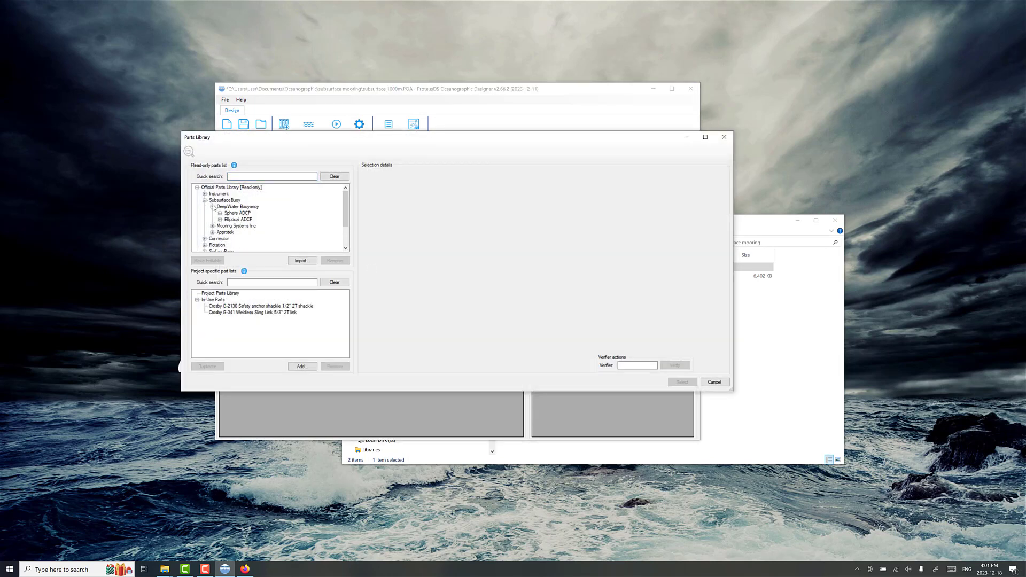
pyautogui.click(219, 213)
pyautogui.scroll(-2, 319, 227)
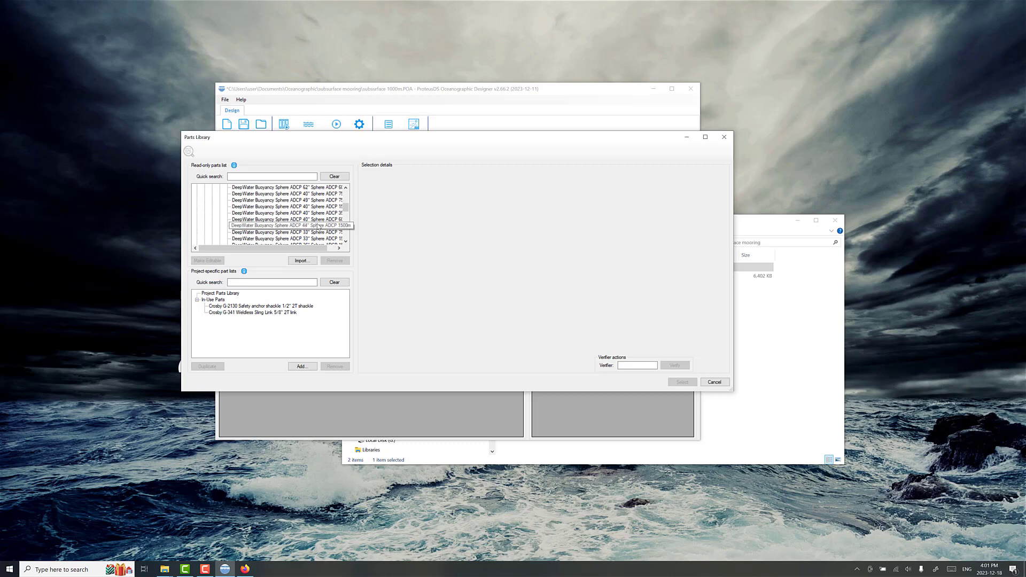
pyautogui.click(324, 201)
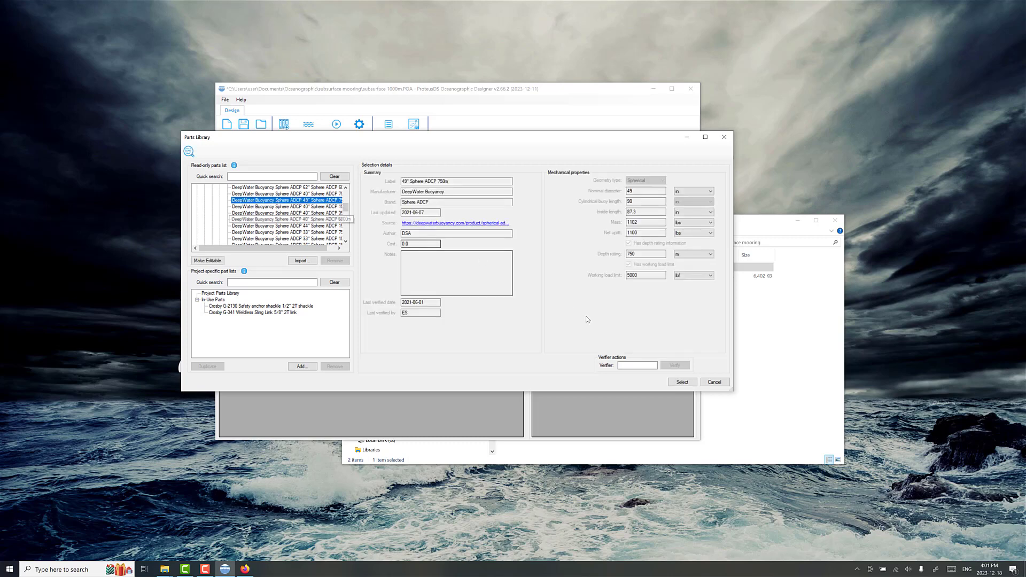
pyautogui.click(678, 382)
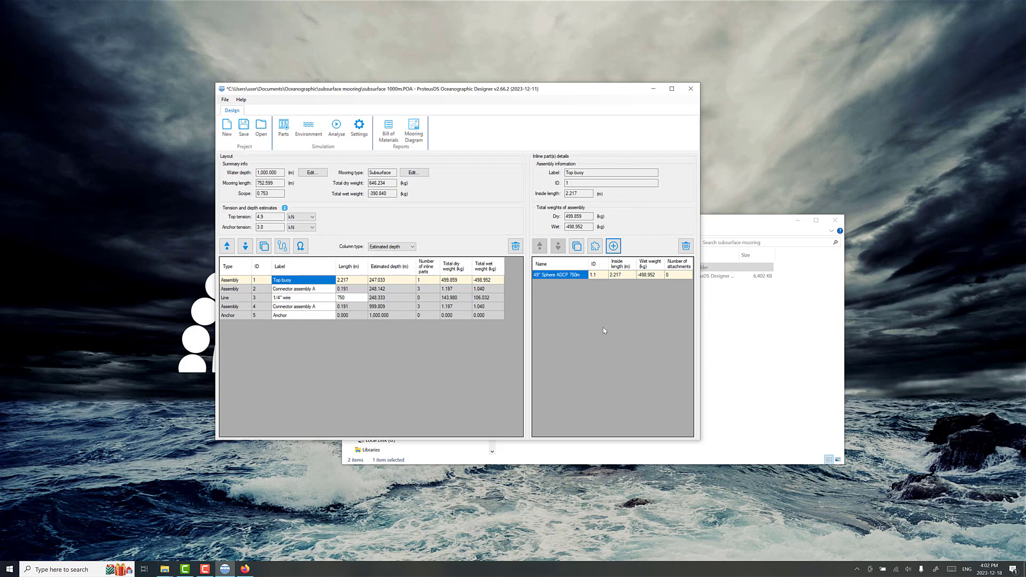
# Step: Attach the Teledyne RDI Workhorse Quartermaster ADCP 1500m to the 49" sphere buoy and choose its flow opacity
pyautogui.click(595, 246)
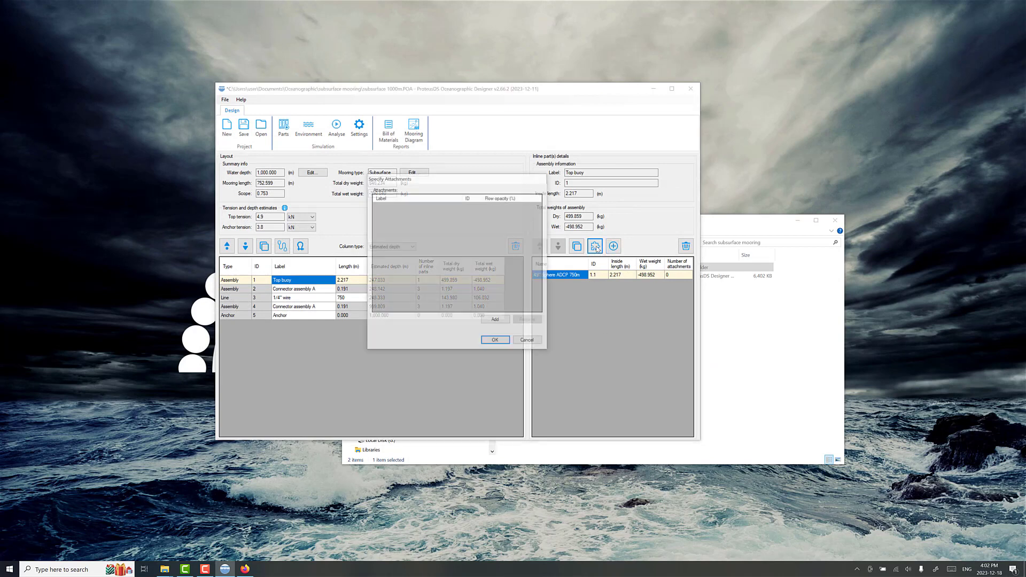
pyautogui.click(483, 321)
pyautogui.click(121, 157)
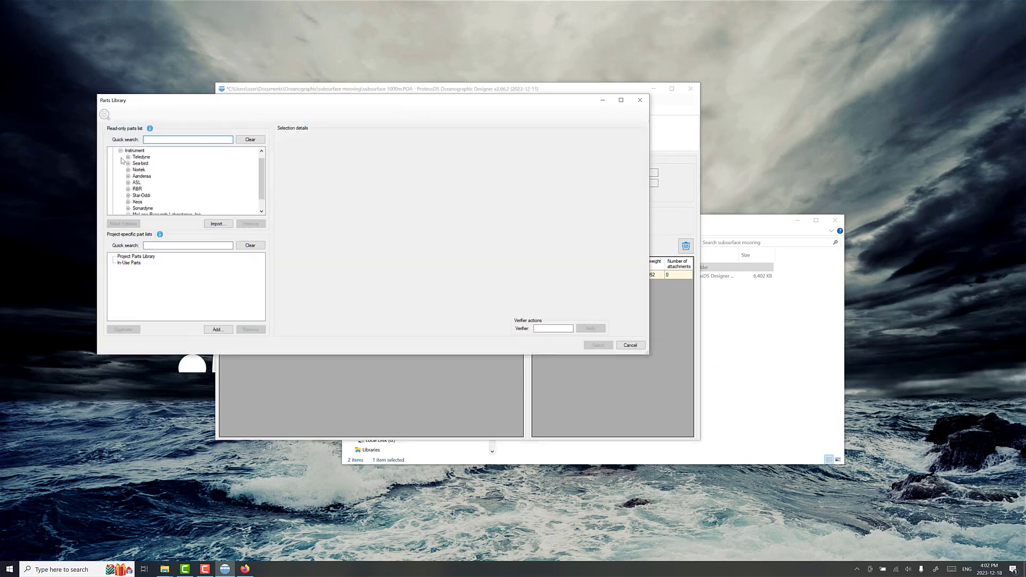
pyautogui.click(128, 163)
pyautogui.click(136, 167)
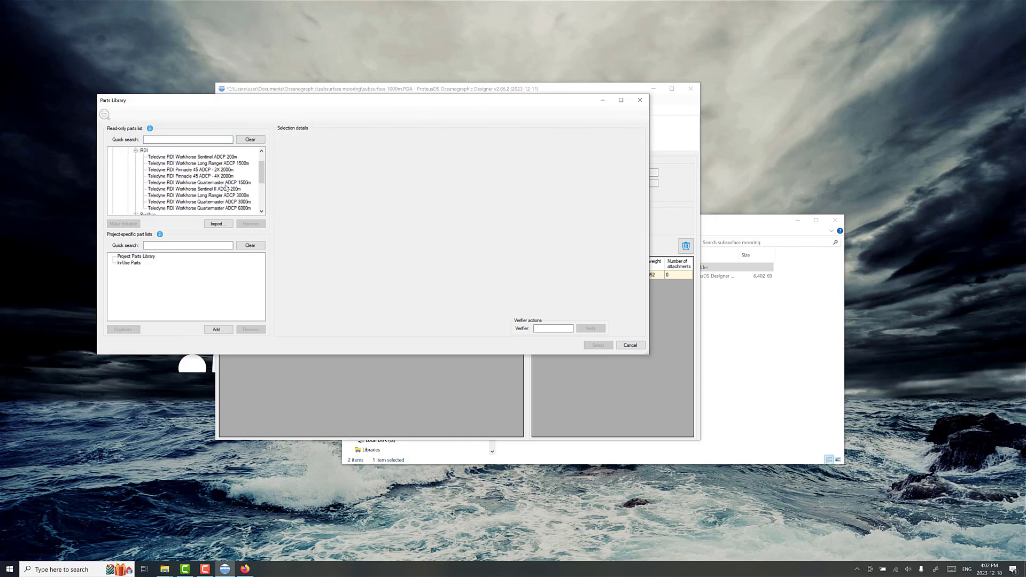
pyautogui.click(245, 182)
pyautogui.click(598, 345)
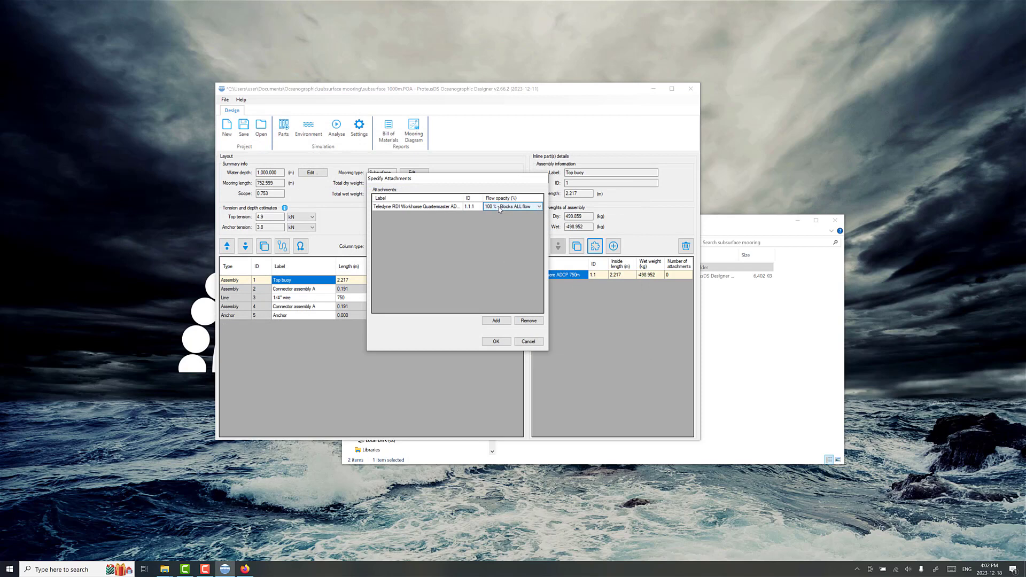
pyautogui.click(502, 208)
pyautogui.click(500, 220)
pyautogui.click(496, 341)
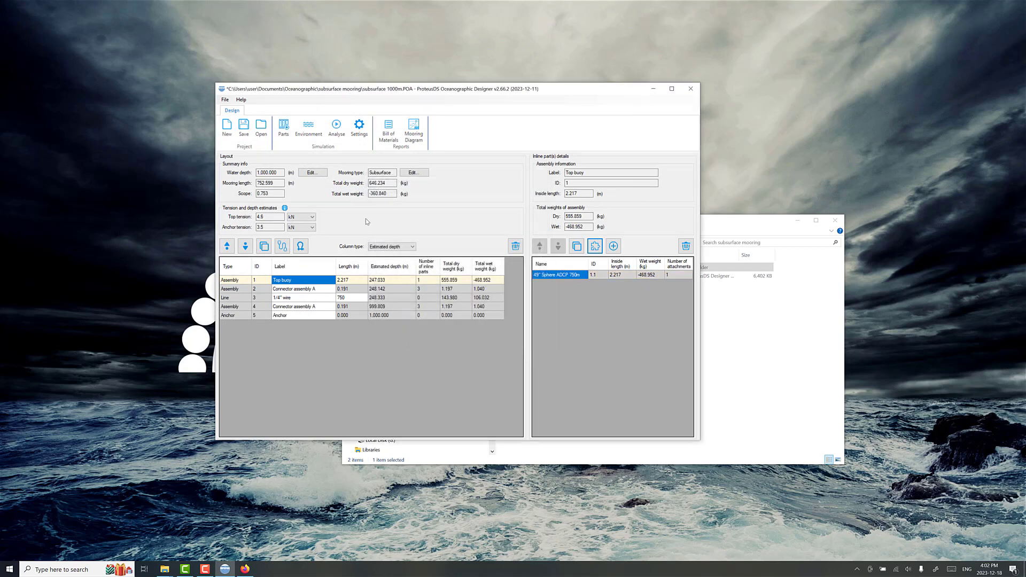
# Step: Check the estimated top and anchor tensions, and save the modified mooring project
pyautogui.moveTo(268, 217); pyautogui.dragTo(249, 220)
pyautogui.click(265, 217)
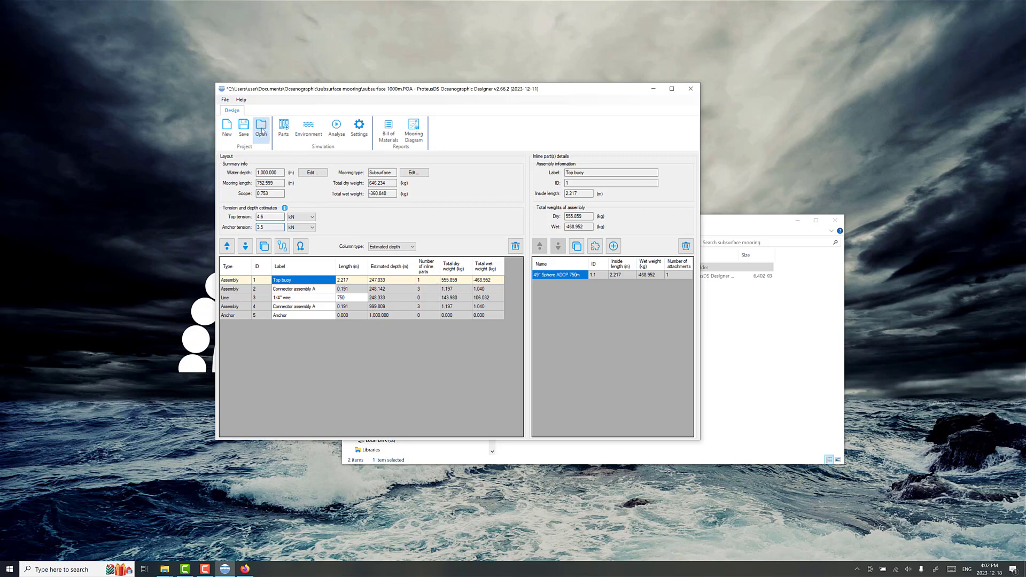
pyautogui.click(244, 129)
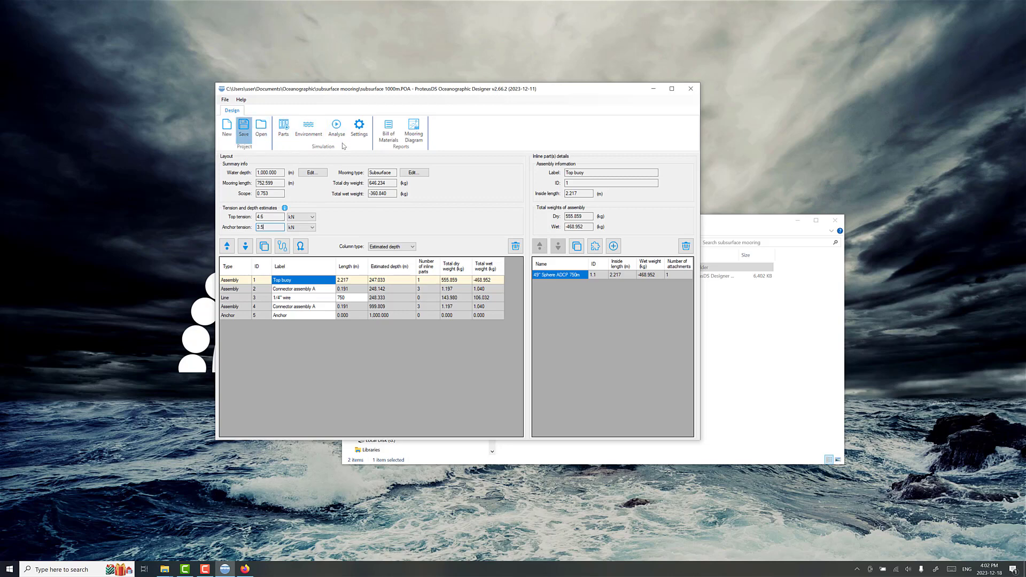
# Step: Export the mooring for static analysis with the Default environment case, overwriting the existing export folder, and run the simulation
pyautogui.click(337, 133)
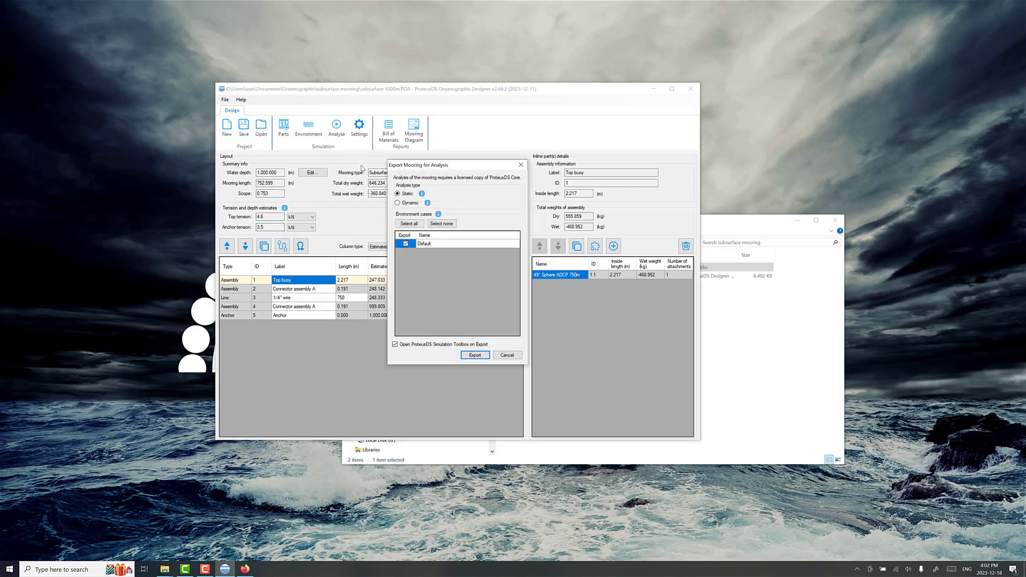
pyautogui.click(475, 356)
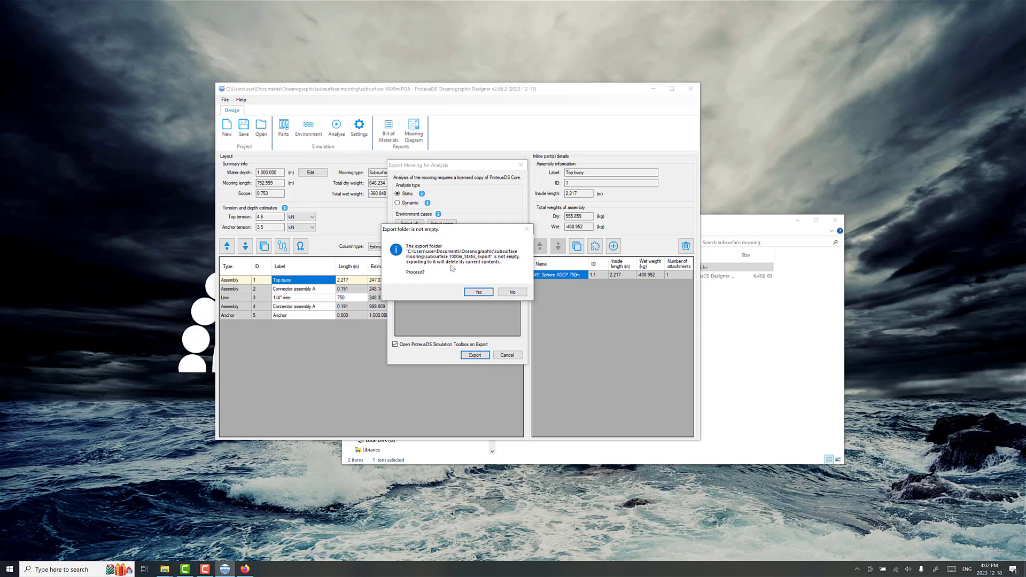
pyautogui.click(477, 292)
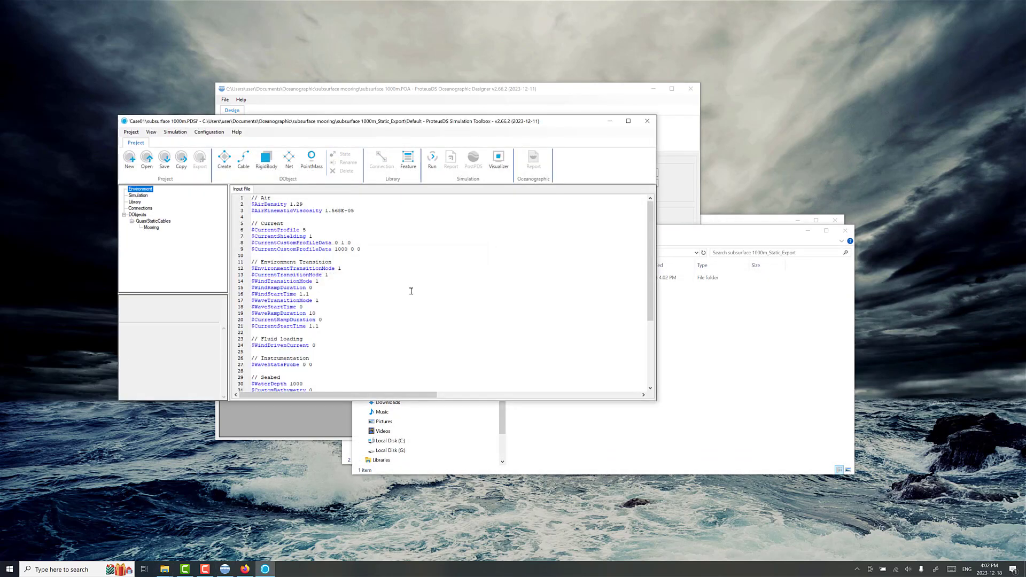
pyautogui.click(432, 170)
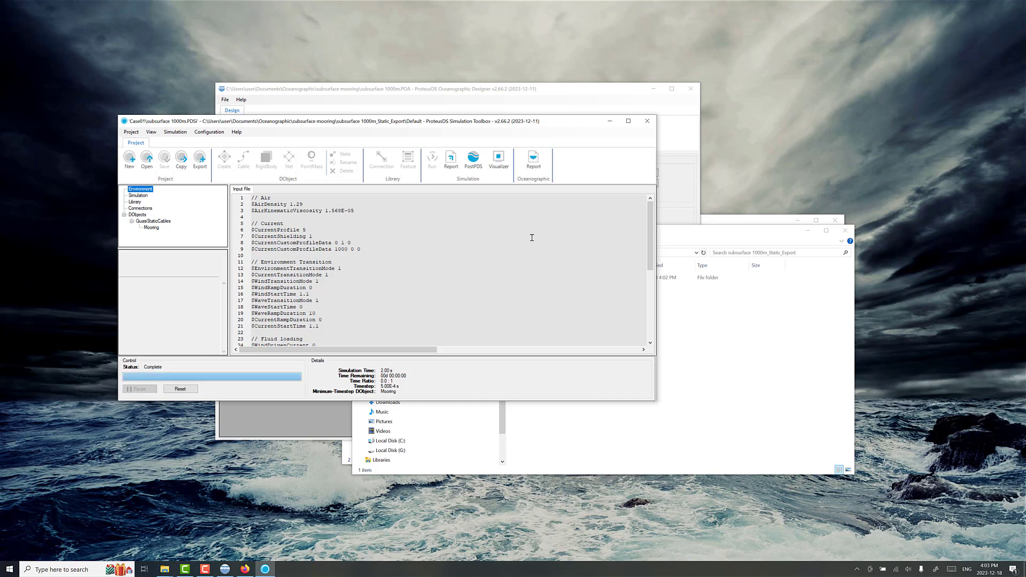
# Step: Generate the oceanographic mooring report with the DeepWater Buoyancy 49" sphere (ID 1.1) included as a summary part, and open it in Excel
pyautogui.click(533, 157)
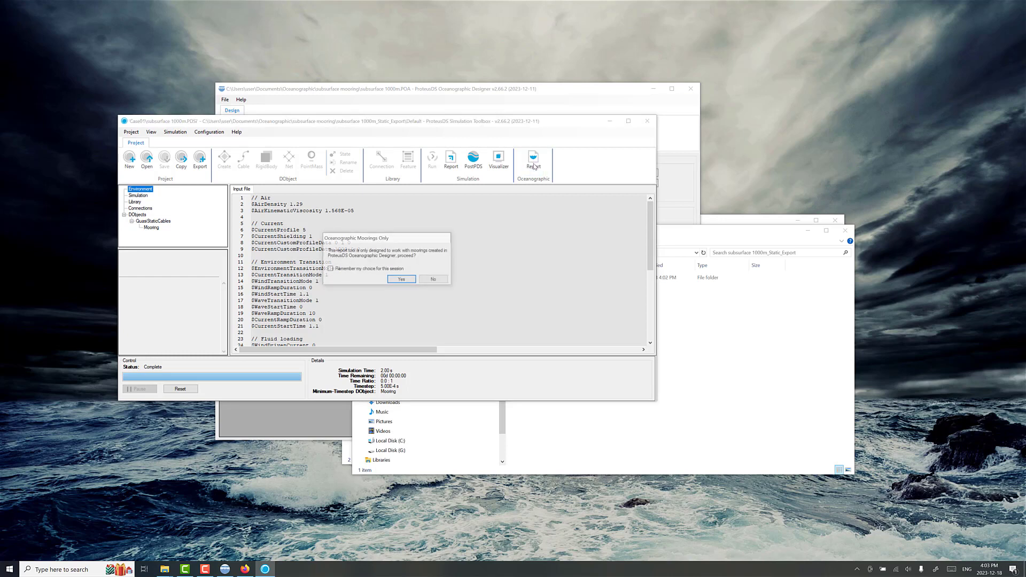
pyautogui.click(412, 281)
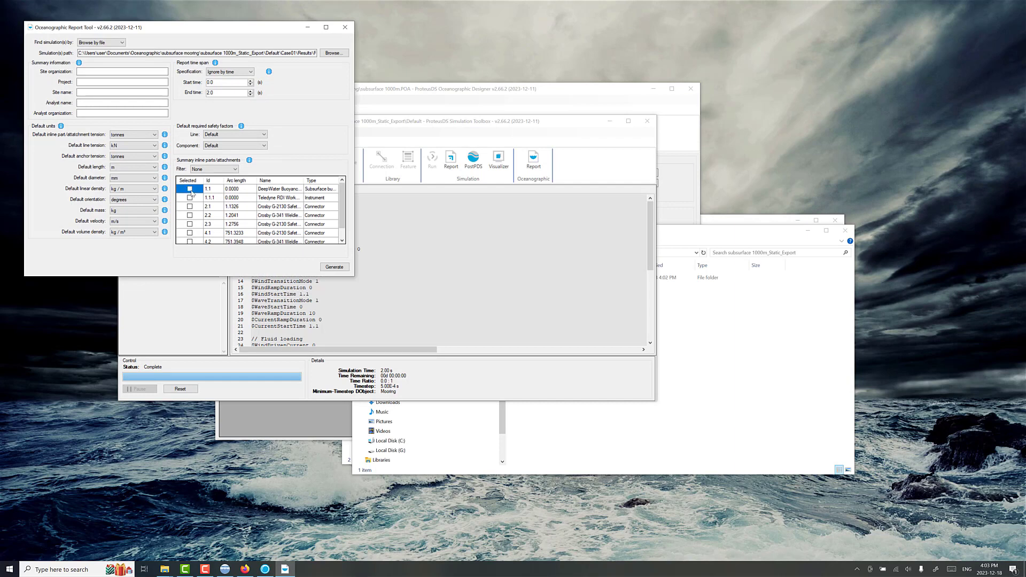
pyautogui.click(191, 190)
pyautogui.click(329, 266)
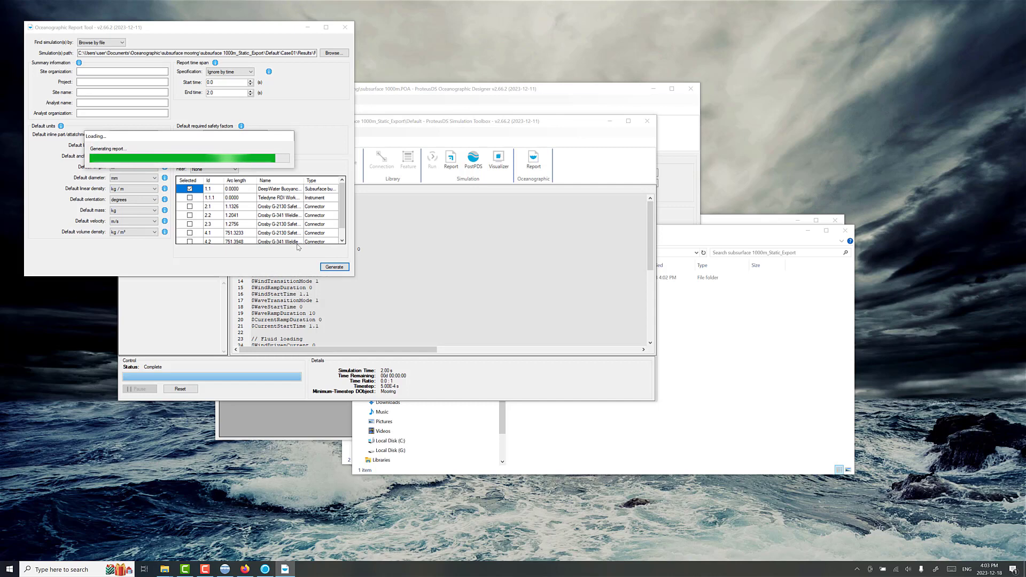
pyautogui.click(211, 171)
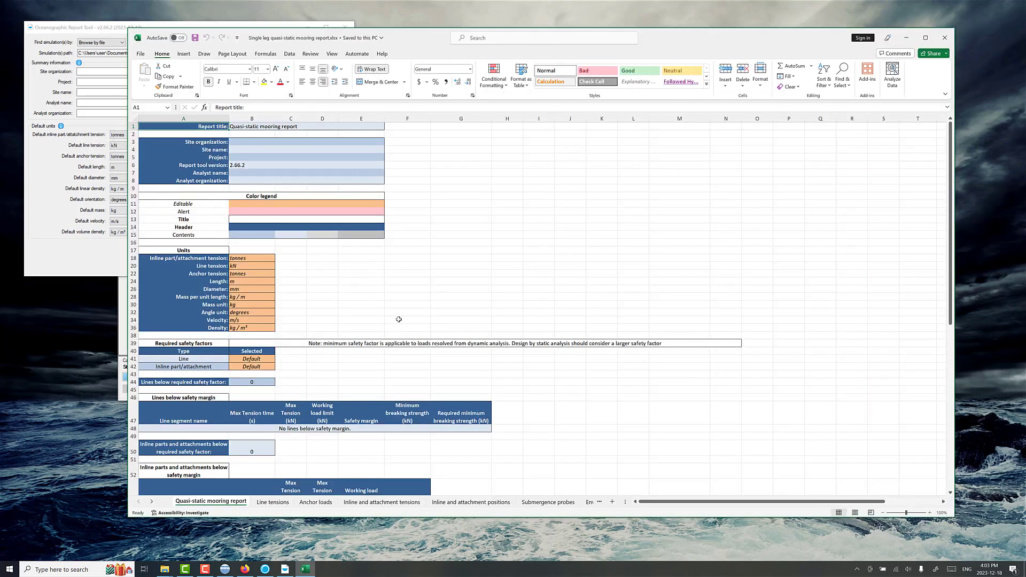
# Step: Review the report's safety-margin summary and the 49" sphere buoy's maximum horizontal excursion, maximum vertical excursion and knockdown
pyautogui.scroll(-5, 398, 319)
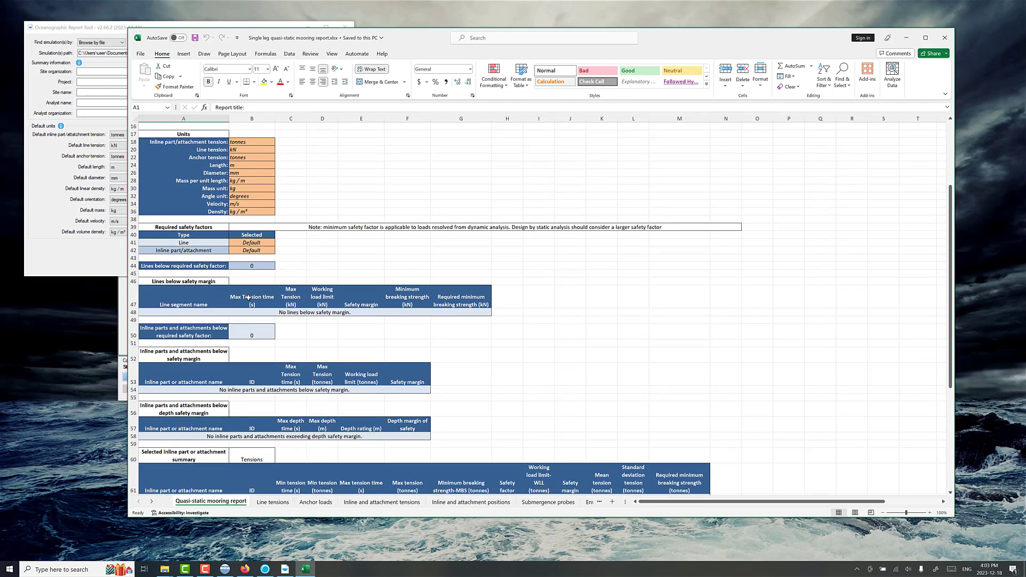
pyautogui.scroll(-3, 249, 298)
pyautogui.scroll(-7, 248, 298)
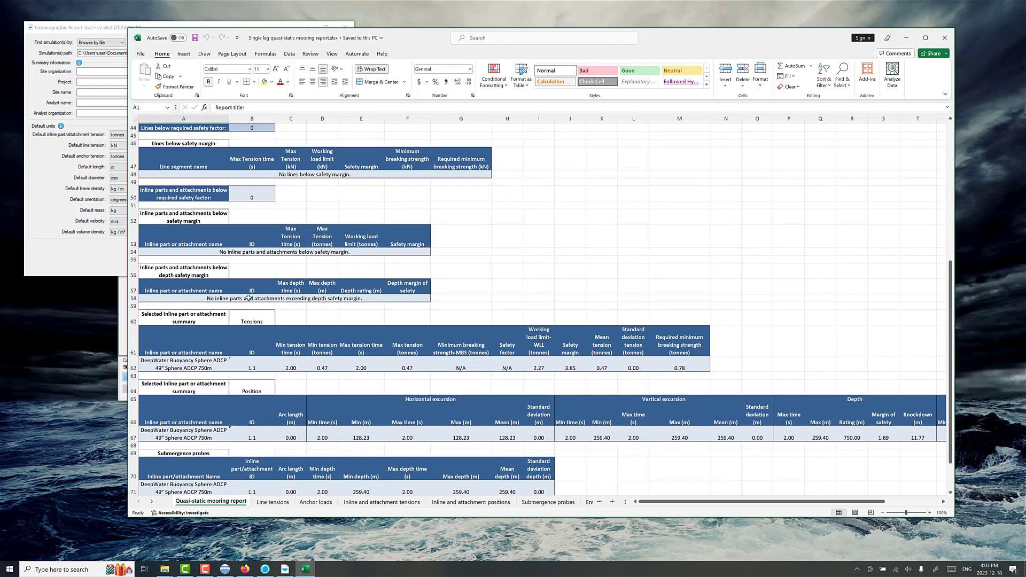
pyautogui.scroll(-2, 248, 298)
pyautogui.scroll(3, 270, 256)
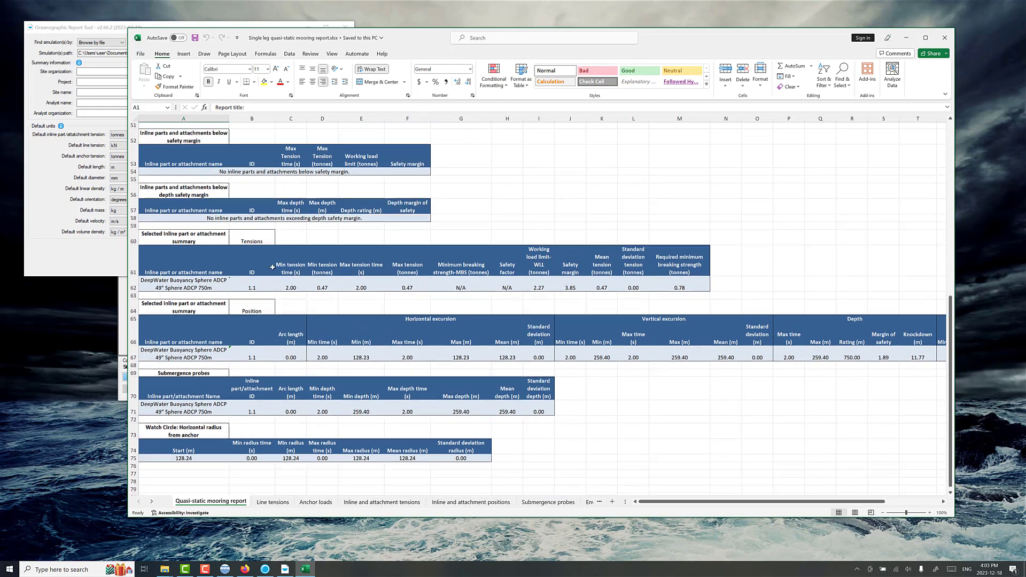
pyautogui.scroll(-2, 283, 342)
pyautogui.scroll(-1, 321, 391)
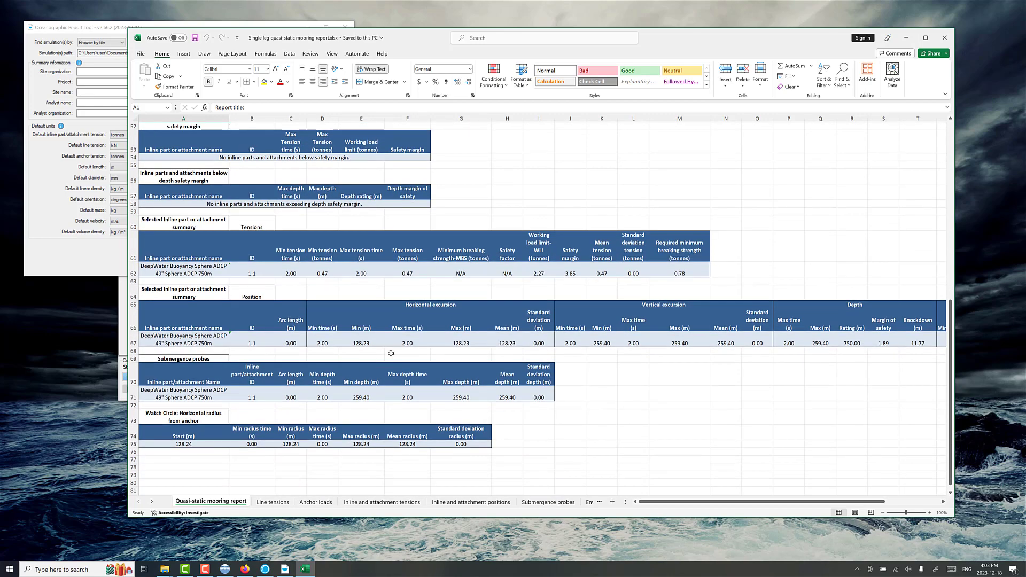
pyautogui.click(463, 344)
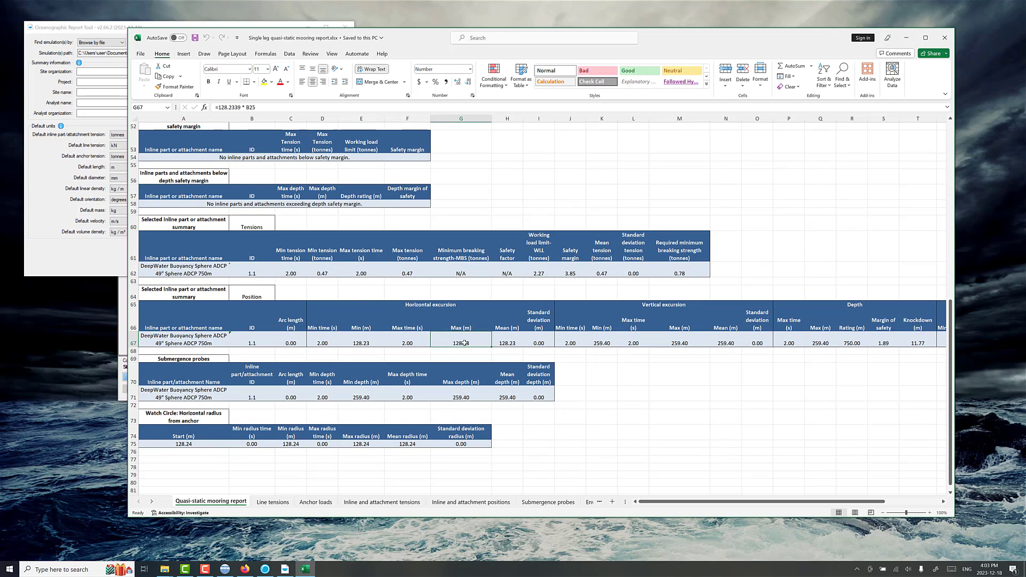
pyautogui.click(693, 347)
pyautogui.hscroll(5, 697, 342)
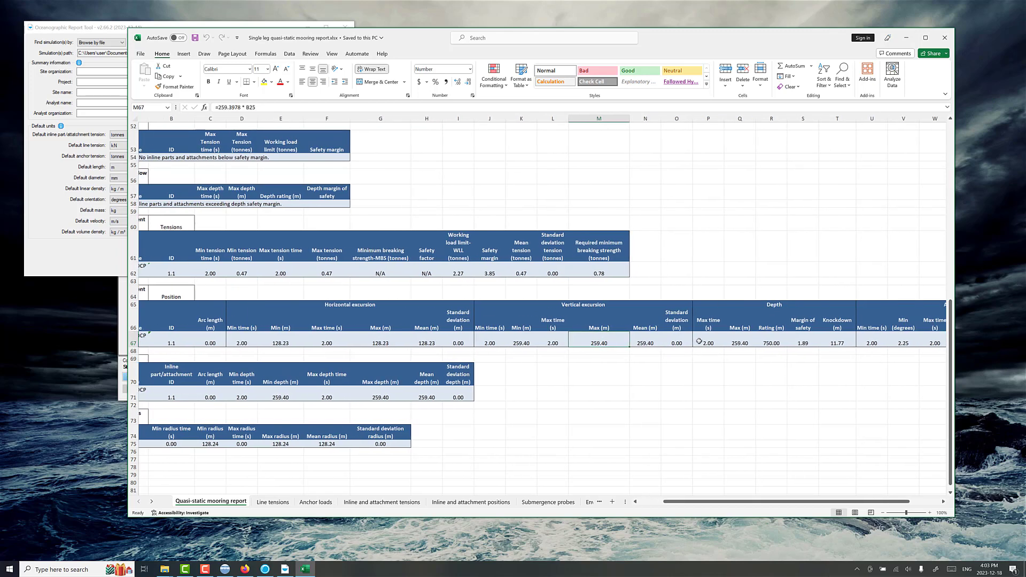
pyautogui.click(752, 342)
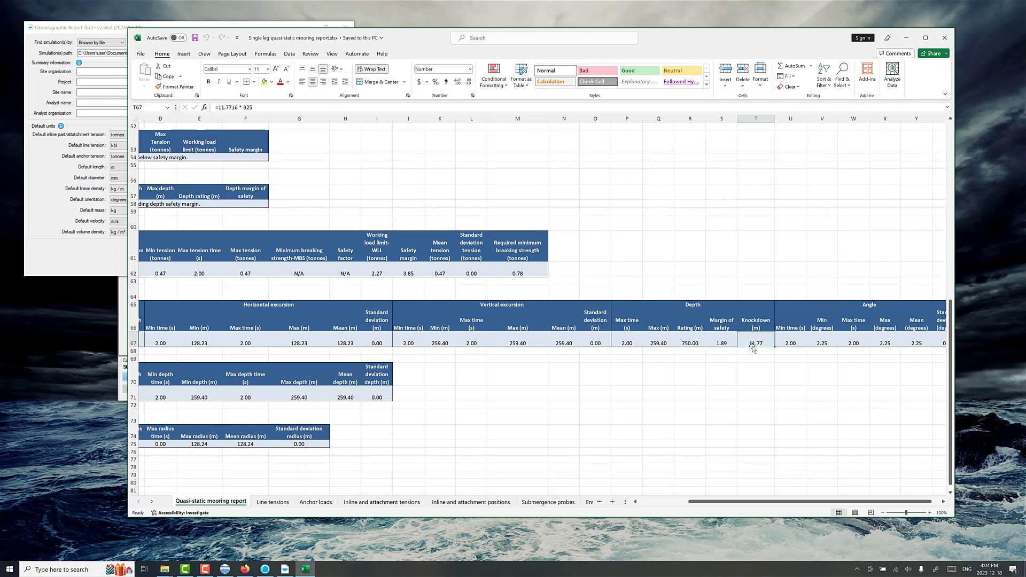
pyautogui.hscroll(-3, 754, 347)
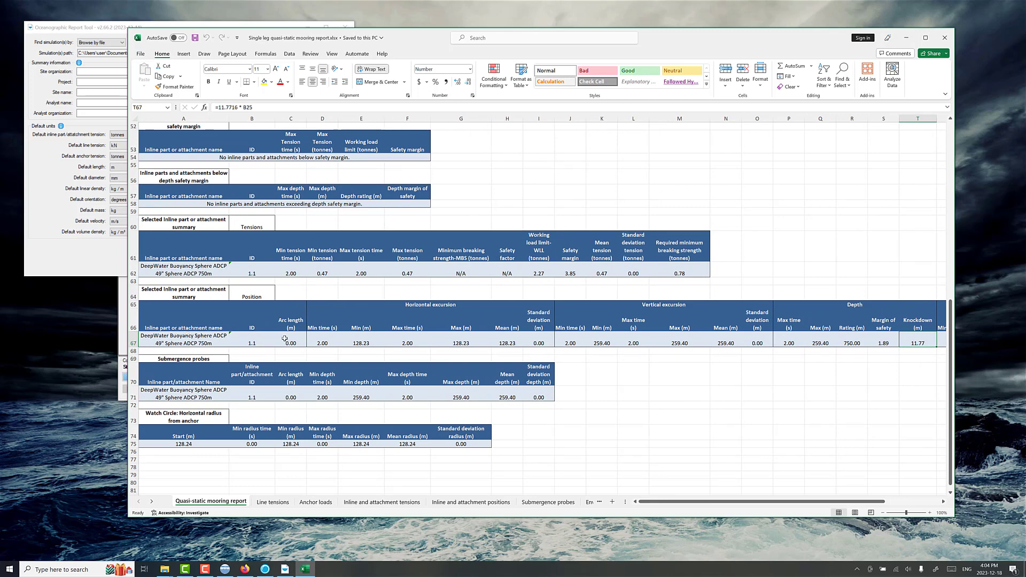
# Step: Examine the line tensions, inline and attachment tensions, and inline and attachment positions sheets, return to the summary sheet, and close the report
pyautogui.click(278, 502)
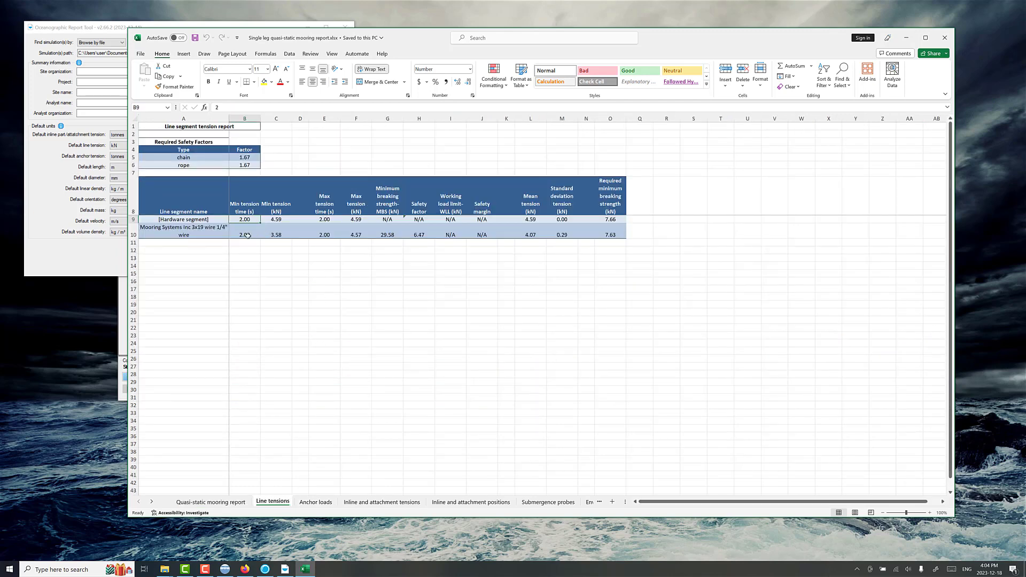
pyautogui.click(380, 503)
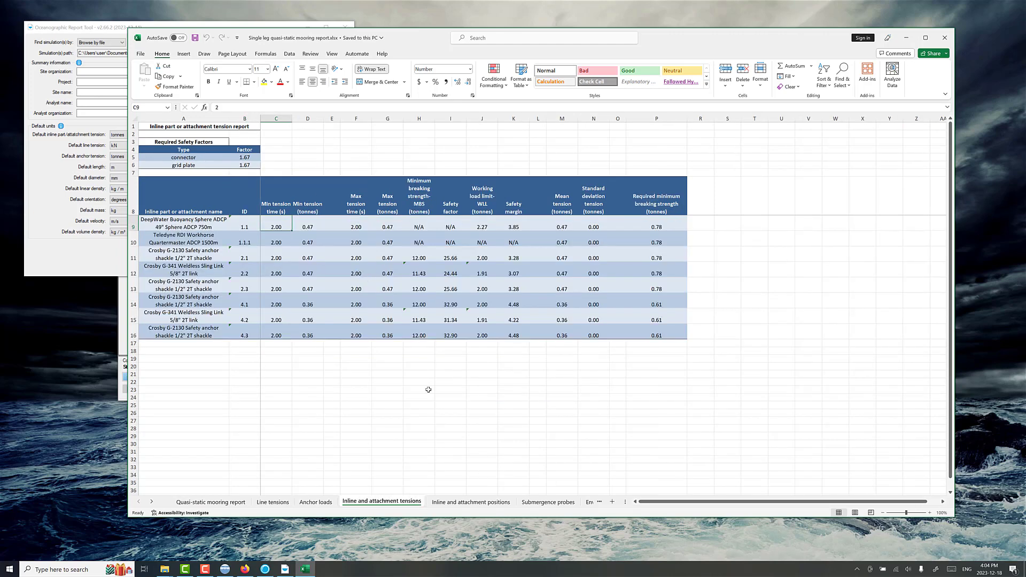
pyautogui.click(470, 502)
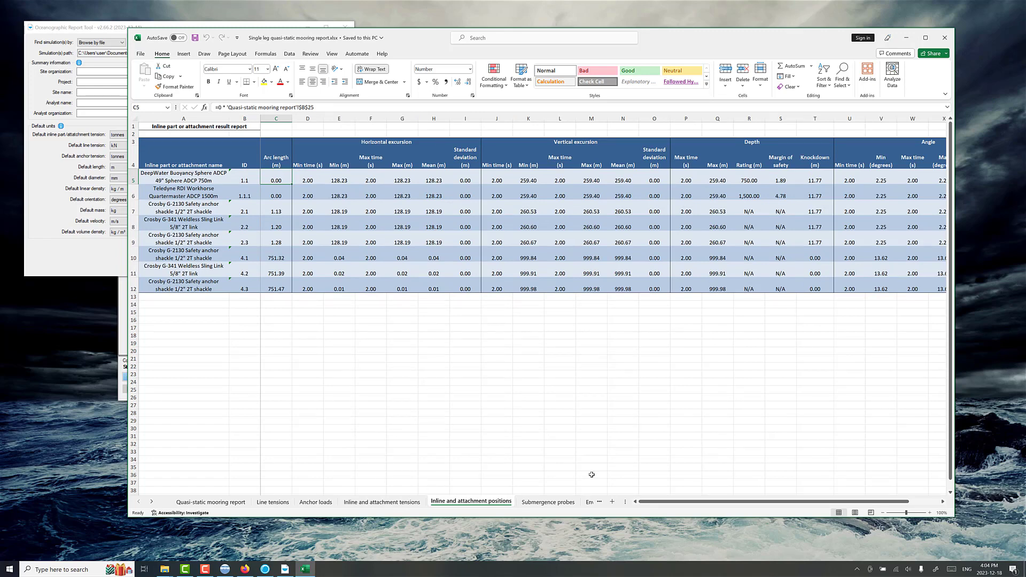
pyautogui.click(227, 503)
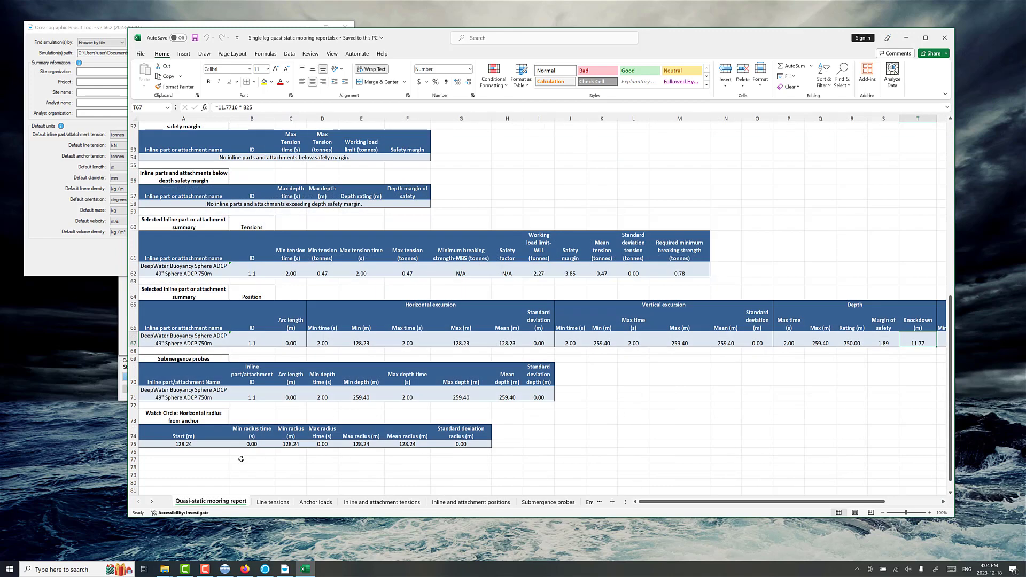
pyautogui.click(944, 38)
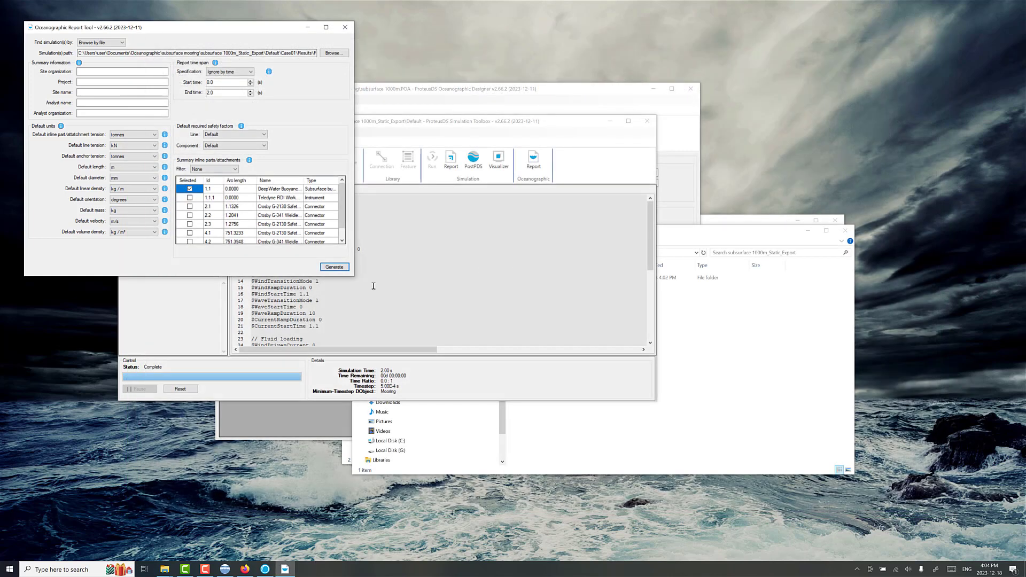